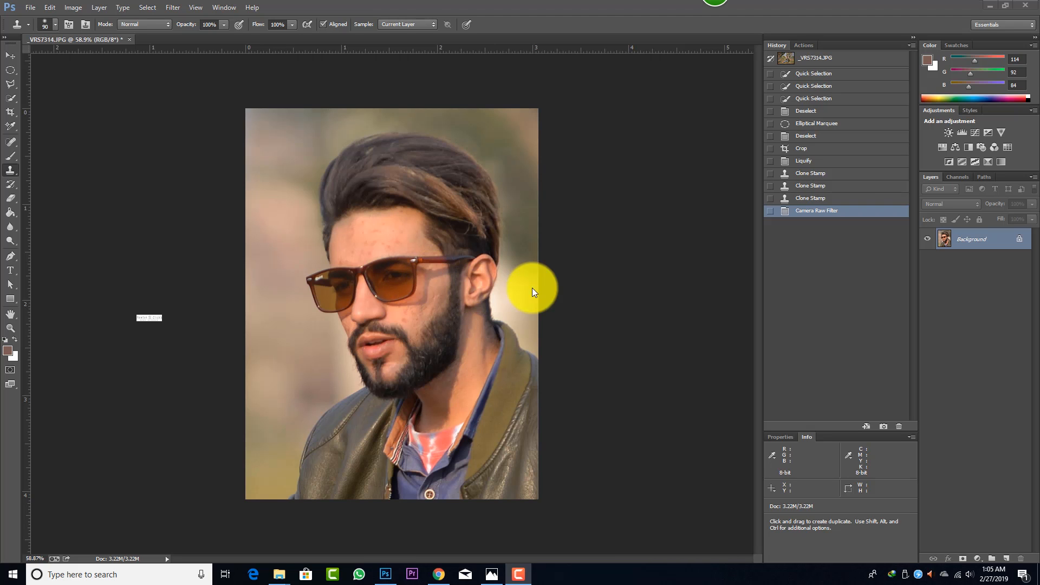
Step: Examine the skin of the man's forehead, cheek and neck up close for blemishes and uneven areas
{"action": "scroll", "coordinate": [436, 293], "scroll_direction": "up", "scroll_amount": 3}
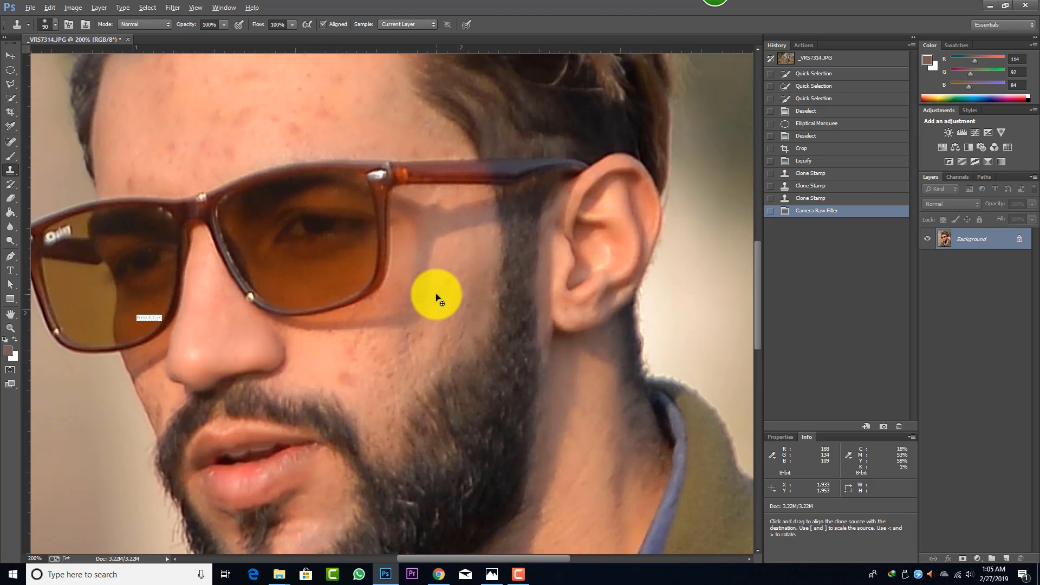
{"action": "scroll", "coordinate": [436, 294], "scroll_direction": "down", "scroll_amount": 3}
{"action": "scroll", "coordinate": [435, 294], "scroll_direction": "up", "scroll_amount": 3}
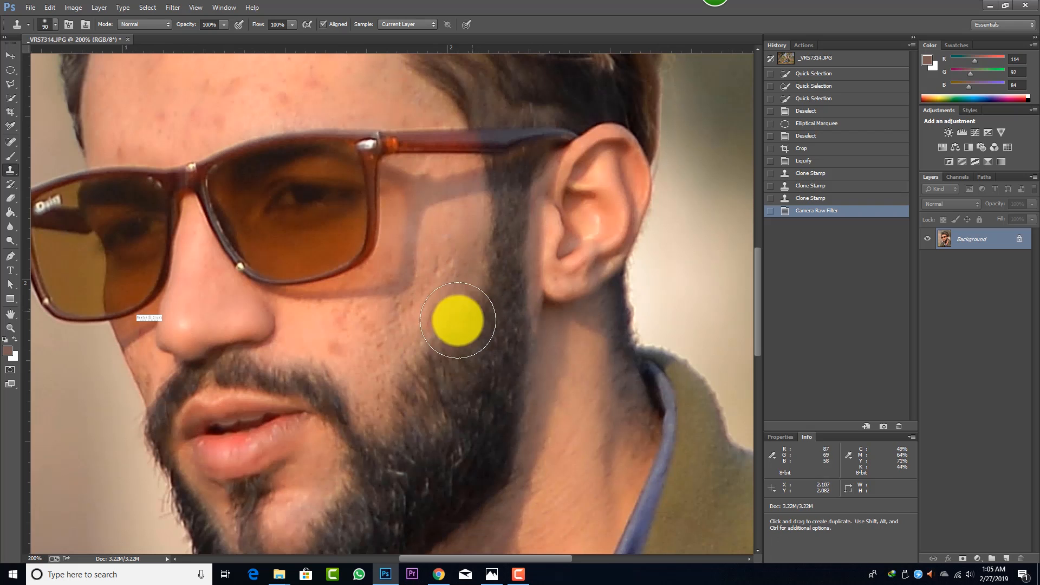
{"action": "mouse_move", "coordinate": [410, 343]}
{"action": "left_mouse_down"}
{"action": "mouse_move", "coordinate": [613, 314]}
{"action": "mouse_move", "coordinate": [659, 345]}
{"action": "mouse_move", "coordinate": [617, 343]}
{"action": "mouse_move", "coordinate": [537, 313]}
{"action": "mouse_move", "coordinate": [513, 353]}
{"action": "mouse_move", "coordinate": [620, 337]}
{"action": "left_mouse_up"}
{"action": "scroll", "coordinate": [571, 358], "scroll_direction": "down", "scroll_amount": 2}
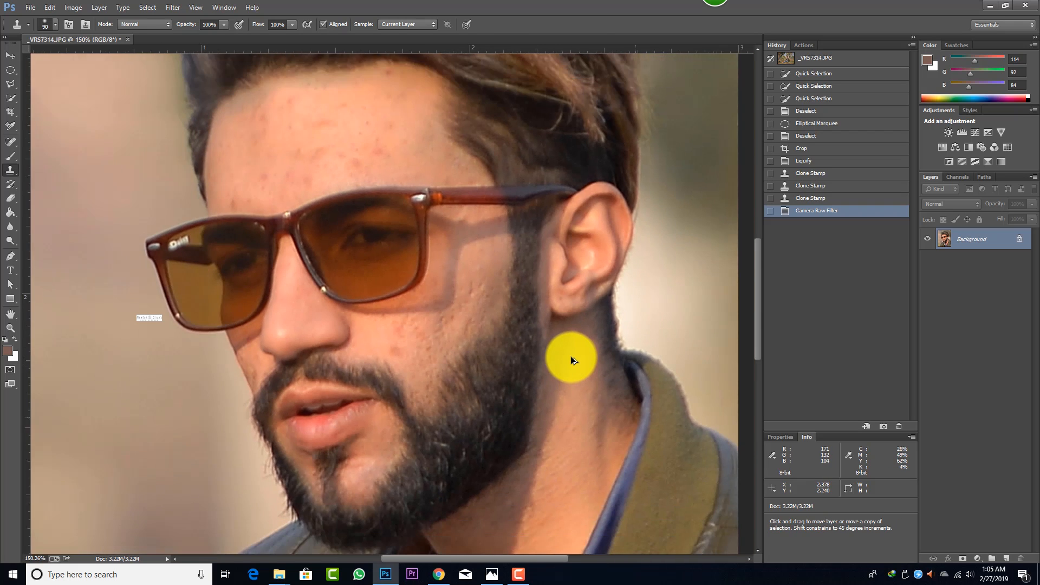
{"action": "scroll", "coordinate": [570, 356], "scroll_direction": "down", "scroll_amount": 3}
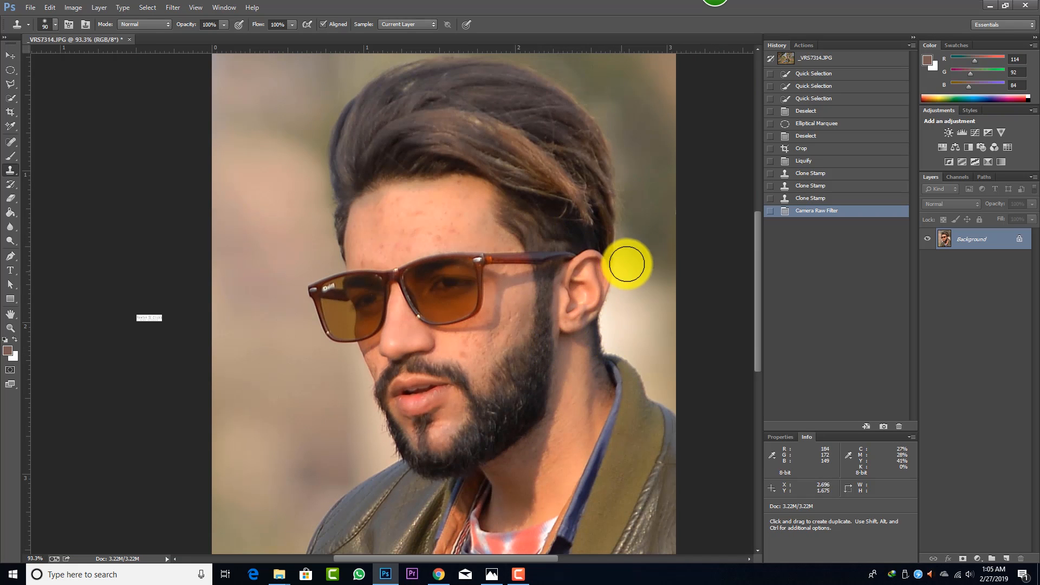
{"action": "scroll", "coordinate": [642, 243], "scroll_direction": "up", "scroll_amount": 2}
{"action": "scroll", "coordinate": [352, 248], "scroll_direction": "up", "scroll_amount": 2}
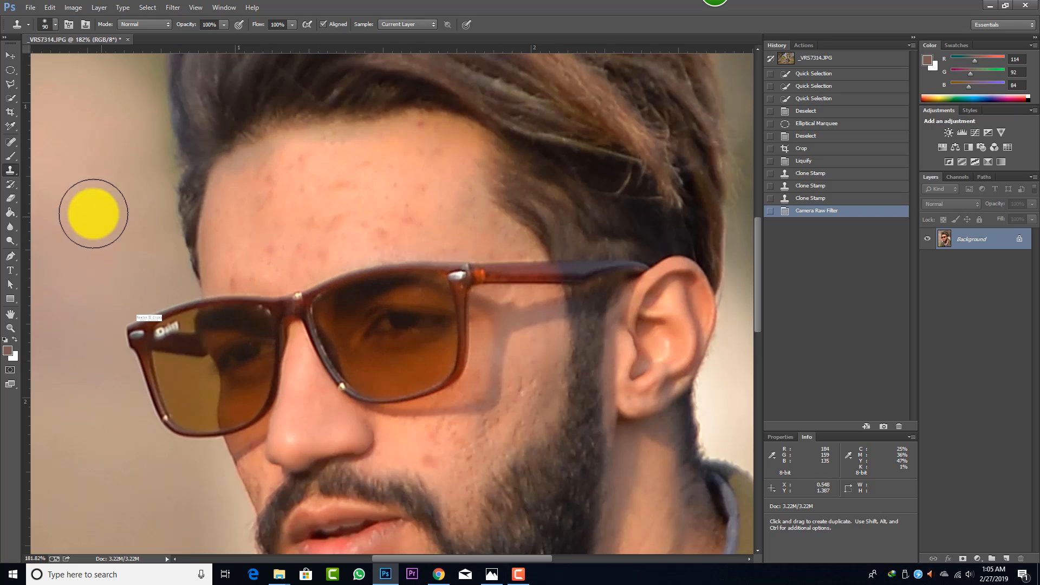
Step: Smooth the blemishes across the forehead with the Mixer Brush, enlarging the brush to 80
{"action": "left_click", "coordinate": [9, 156]}
{"action": "left_click", "coordinate": [44, 184]}
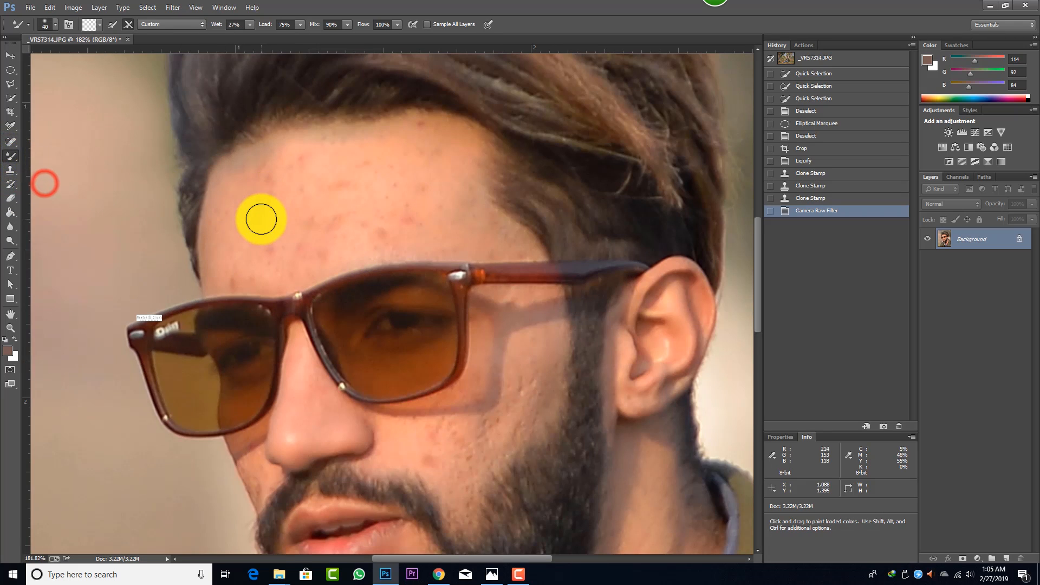
{"action": "mouse_move", "coordinate": [241, 185]}
{"action": "left_mouse_down"}
{"action": "mouse_move", "coordinate": [261, 169]}
{"action": "mouse_move", "coordinate": [320, 176]}
{"action": "mouse_move", "coordinate": [253, 178]}
{"action": "mouse_move", "coordinate": [311, 174]}
{"action": "left_mouse_up"}
{"action": "key", "text": "bracketright"}
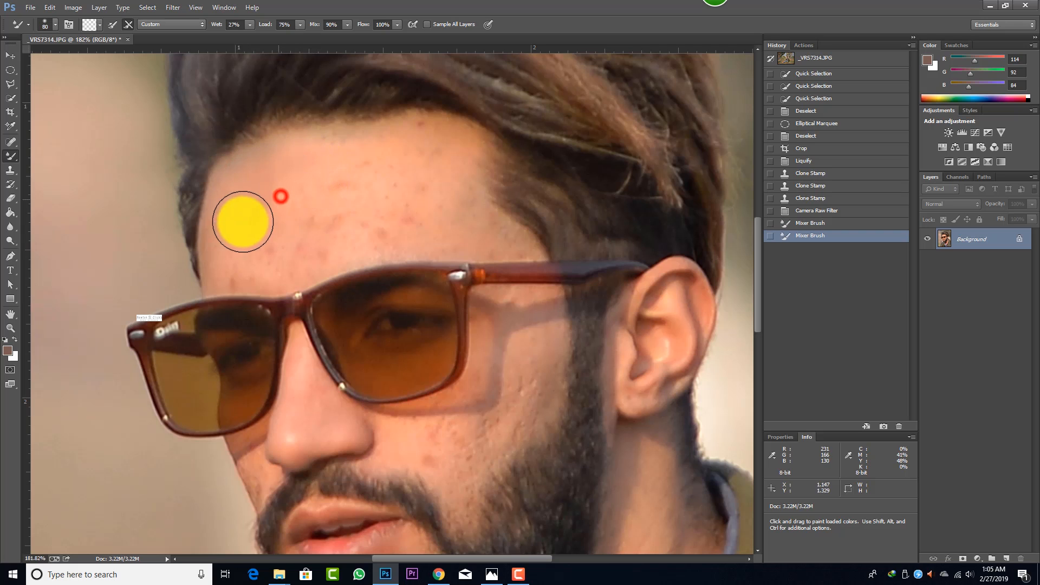
{"action": "key", "text": "bracketright"}
{"action": "mouse_move", "coordinate": [278, 176]}
{"action": "left_mouse_down"}
{"action": "mouse_move", "coordinate": [393, 156]}
{"action": "mouse_move", "coordinate": [435, 168]}
{"action": "mouse_move", "coordinate": [422, 216]}
{"action": "mouse_move", "coordinate": [353, 228]}
{"action": "mouse_move", "coordinate": [331, 184]}
{"action": "left_mouse_up"}
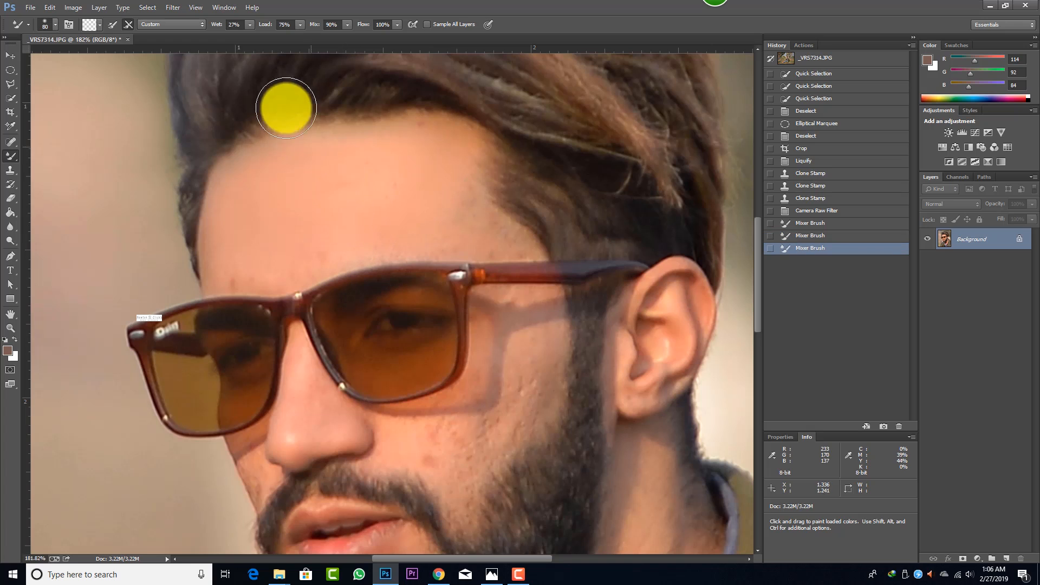
Step: Set the Mixer Brush wetness to 17% and blend the forehead edges along the hairline and above the sunglasses with a smaller brush
{"action": "left_click", "coordinate": [249, 25]}
{"action": "left_click_drag", "start_coordinate": [235, 37], "coordinate": [245, 34]}
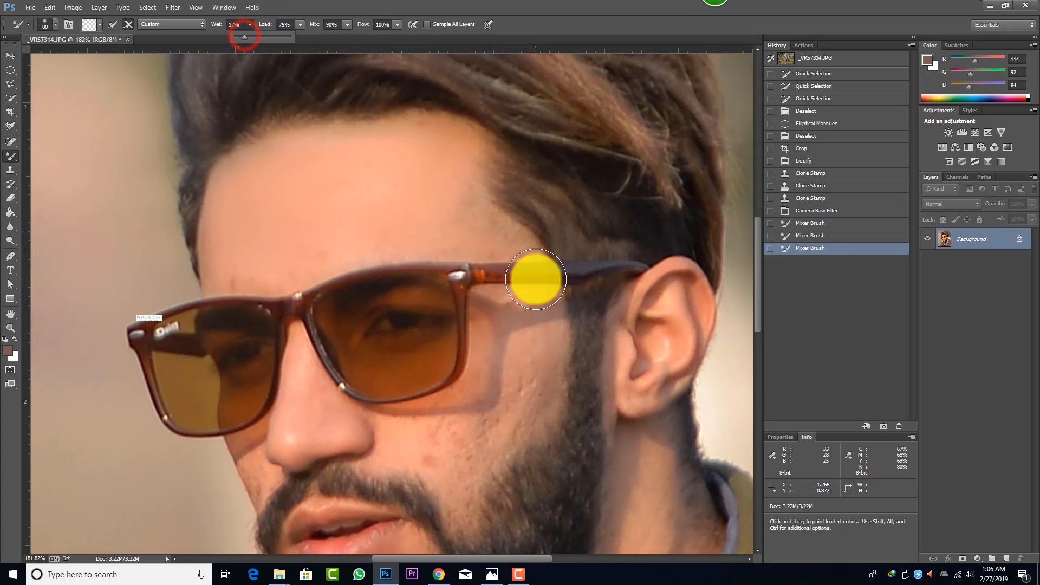
{"action": "key", "text": "["}
{"action": "key", "text": "["}
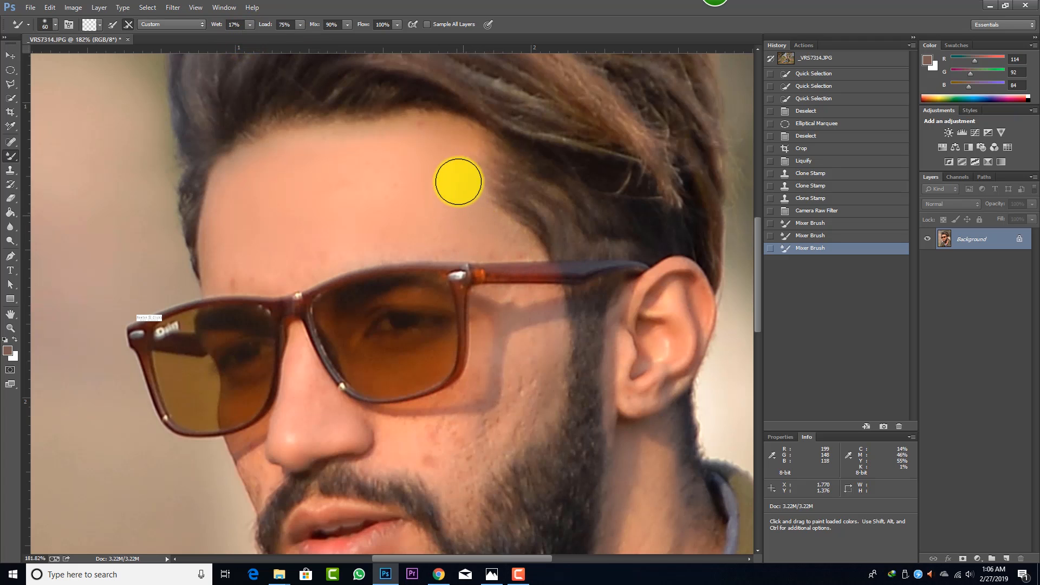
{"action": "left_click", "coordinate": [416, 136]}
{"action": "left_click_drag", "start_coordinate": [233, 270], "coordinate": [412, 240]}
Step: Smooth the spots on the cheek between the sunglasses and the beard, reducing the Mixer Brush to 45
{"action": "scroll", "coordinate": [540, 328], "scroll_direction": "down", "scroll_amount": 1}
{"action": "key", "text": "["}
{"action": "scroll", "coordinate": [543, 344], "scroll_direction": "down", "scroll_amount": 1}
{"action": "left_click_drag", "start_coordinate": [543, 344], "coordinate": [509, 328]}
{"action": "left_click_drag", "start_coordinate": [455, 367], "coordinate": [462, 431]}
{"action": "key", "text": "["}
{"action": "left_click_drag", "start_coordinate": [461, 423], "coordinate": [452, 394]}
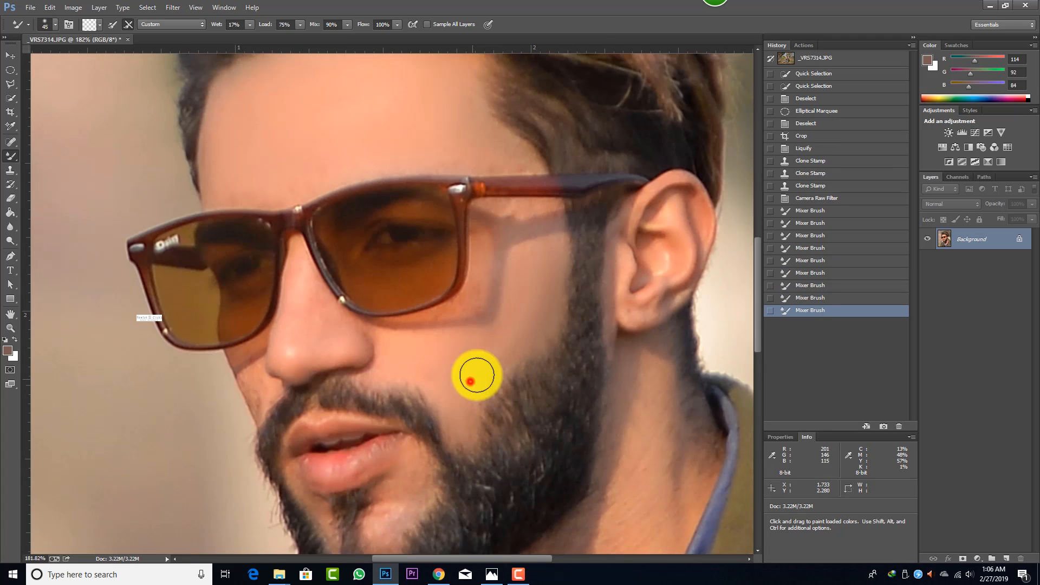
Step: Blend the skin at the temple, below the sunglasses lens and on the nose with a smaller Mixer Brush
{"action": "scroll", "coordinate": [536, 307], "scroll_direction": "up", "scroll_amount": 1}
{"action": "key", "text": "["}
{"action": "key", "text": "["}
{"action": "mouse_move", "coordinate": [530, 245]}
{"action": "left_mouse_down"}
{"action": "mouse_move", "coordinate": [500, 226]}
{"action": "mouse_move", "coordinate": [519, 188]}
{"action": "left_mouse_up"}
{"action": "key", "text": "["}
{"action": "mouse_move", "coordinate": [486, 290]}
{"action": "left_mouse_down"}
{"action": "mouse_move", "coordinate": [477, 330]}
{"action": "mouse_move", "coordinate": [458, 345]}
{"action": "left_mouse_up"}
{"action": "left_click_drag", "start_coordinate": [480, 348], "coordinate": [471, 337]}
{"action": "left_click_drag", "start_coordinate": [308, 350], "coordinate": [327, 351]}
Step: Smooth the far cheek beside the nose and the bare skin on the chin, adjusting the Mixer Brush size as needed
{"action": "scroll", "coordinate": [293, 363], "scroll_direction": "down", "scroll_amount": 1}
{"action": "mouse_move", "coordinate": [255, 374]}
{"action": "left_mouse_down"}
{"action": "mouse_move", "coordinate": [255, 388]}
{"action": "mouse_move", "coordinate": [255, 341]}
{"action": "left_mouse_up"}
{"action": "scroll", "coordinate": [325, 380], "scroll_direction": "down", "scroll_amount": 1}
{"action": "key", "text": "]"}
{"action": "key", "text": "]"}
{"action": "mouse_move", "coordinate": [406, 414]}
{"action": "left_mouse_down"}
{"action": "mouse_move", "coordinate": [415, 418]}
{"action": "mouse_move", "coordinate": [381, 480]}
{"action": "left_mouse_up"}
{"action": "left_click_drag", "start_coordinate": [416, 411], "coordinate": [417, 417]}
{"action": "left_click_drag", "start_coordinate": [309, 436], "coordinate": [323, 455]}
Step: Blend the cheek skin beside the lens and beneath the sunglasses arm with a slightly larger Mixer Brush
{"action": "key", "text": "]"}
{"action": "left_click_drag", "start_coordinate": [471, 309], "coordinate": [509, 289]}
{"action": "scroll", "coordinate": [529, 260], "scroll_direction": "up", "scroll_amount": 1}
{"action": "mouse_move", "coordinate": [520, 212]}
{"action": "left_mouse_down"}
{"action": "mouse_move", "coordinate": [534, 206]}
{"action": "mouse_move", "coordinate": [487, 212]}
{"action": "left_mouse_up"}
{"action": "left_click_drag", "start_coordinate": [483, 274], "coordinate": [538, 280]}
Step: Smooth the skin on the neck with a larger Mixer Brush and the area around the ear with a smaller one
{"action": "scroll", "coordinate": [622, 253], "scroll_direction": "down", "scroll_amount": 3}
{"action": "key", "text": "]"}
{"action": "mouse_move", "coordinate": [528, 403]}
{"action": "left_mouse_down"}
{"action": "mouse_move", "coordinate": [511, 486]}
{"action": "mouse_move", "coordinate": [506, 413]}
{"action": "mouse_move", "coordinate": [550, 411]}
{"action": "mouse_move", "coordinate": [503, 418]}
{"action": "left_mouse_up"}
{"action": "scroll", "coordinate": [617, 242], "scroll_direction": "up", "scroll_amount": 3}
{"action": "key", "text": "["}
{"action": "key", "text": "["}
{"action": "mouse_move", "coordinate": [613, 259]}
{"action": "left_mouse_down"}
{"action": "mouse_move", "coordinate": [632, 307]}
{"action": "mouse_move", "coordinate": [618, 298]}
{"action": "mouse_move", "coordinate": [585, 369]}
{"action": "mouse_move", "coordinate": [655, 294]}
{"action": "left_mouse_up"}
Step: Blend the remaining neck skin near the collar with an enlarged Mixer Brush, and reduce the brush to 35
{"action": "scroll", "coordinate": [645, 300], "scroll_direction": "down", "scroll_amount": 4}
{"action": "key", "text": "]"}
{"action": "key", "text": "]"}
{"action": "key", "text": "]"}
{"action": "scroll", "coordinate": [655, 294], "scroll_direction": "up", "scroll_amount": 1}
{"action": "mouse_move", "coordinate": [663, 223]}
{"action": "left_mouse_down"}
{"action": "mouse_move", "coordinate": [694, 281]}
{"action": "mouse_move", "coordinate": [661, 260]}
{"action": "left_mouse_up"}
{"action": "scroll", "coordinate": [650, 277], "scroll_direction": "up", "scroll_amount": 3}
{"action": "key", "text": "["}
{"action": "key", "text": "["}
{"action": "key", "text": "["}
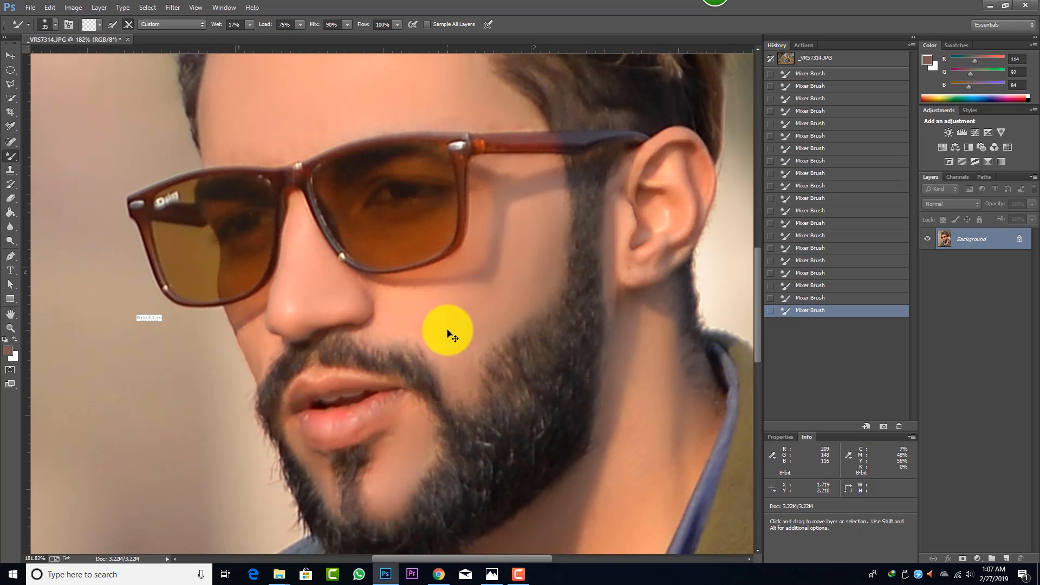
{"action": "scroll", "coordinate": [448, 331], "scroll_direction": "down", "scroll_amount": 5}
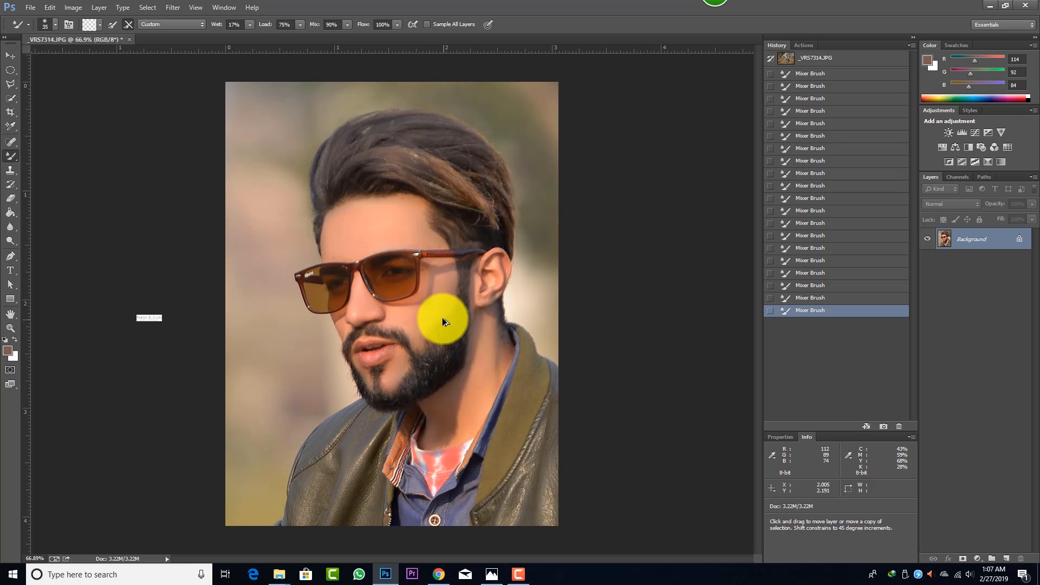
{"action": "scroll", "coordinate": [437, 282], "scroll_direction": "up", "scroll_amount": 5}
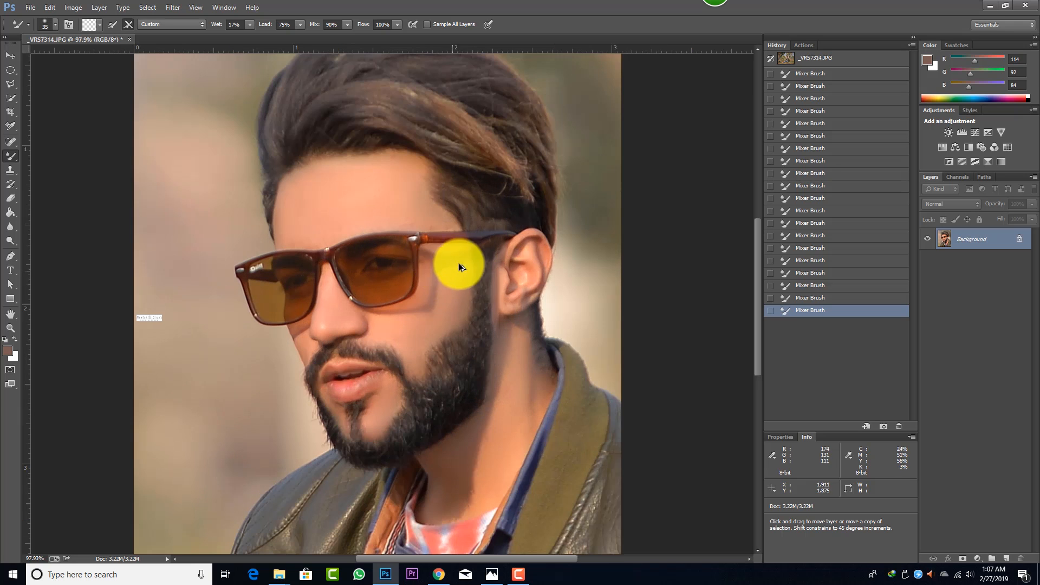
{"action": "left_click", "coordinate": [449, 481]}
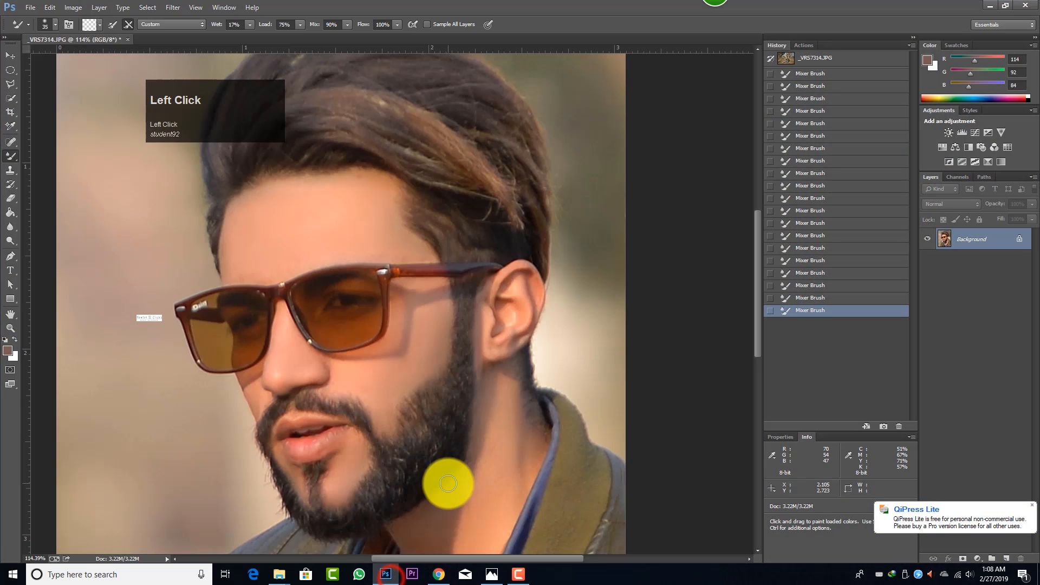
{"action": "scroll", "coordinate": [272, 244], "scroll_direction": "up", "scroll_amount": 1}
{"action": "left_click_drag", "start_coordinate": [212, 108], "coordinate": [744, 185]}
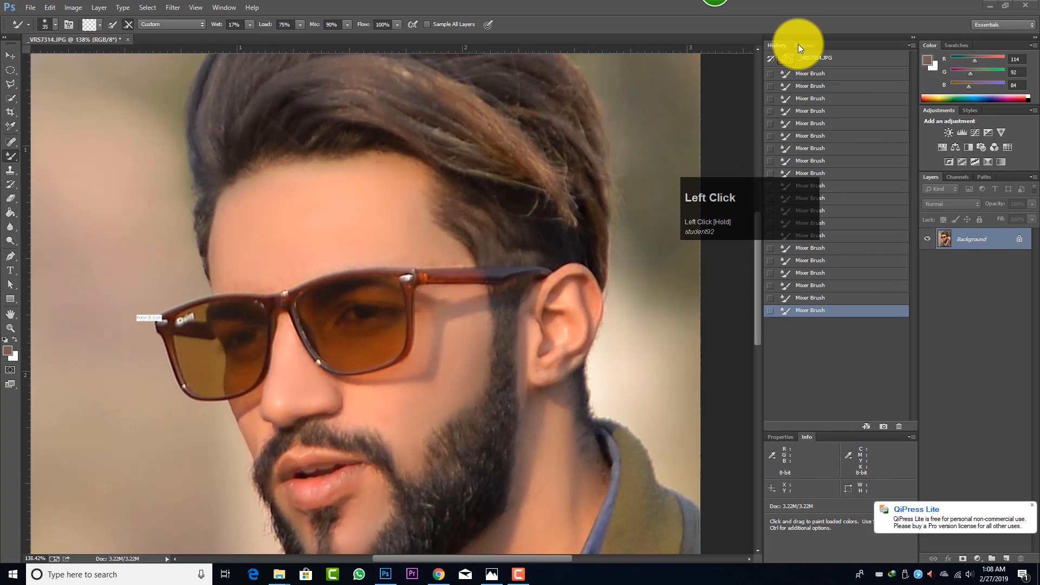
Step: Collapse the History and Info panel group to icons to widen the canvas
{"action": "left_click", "coordinate": [913, 36]}
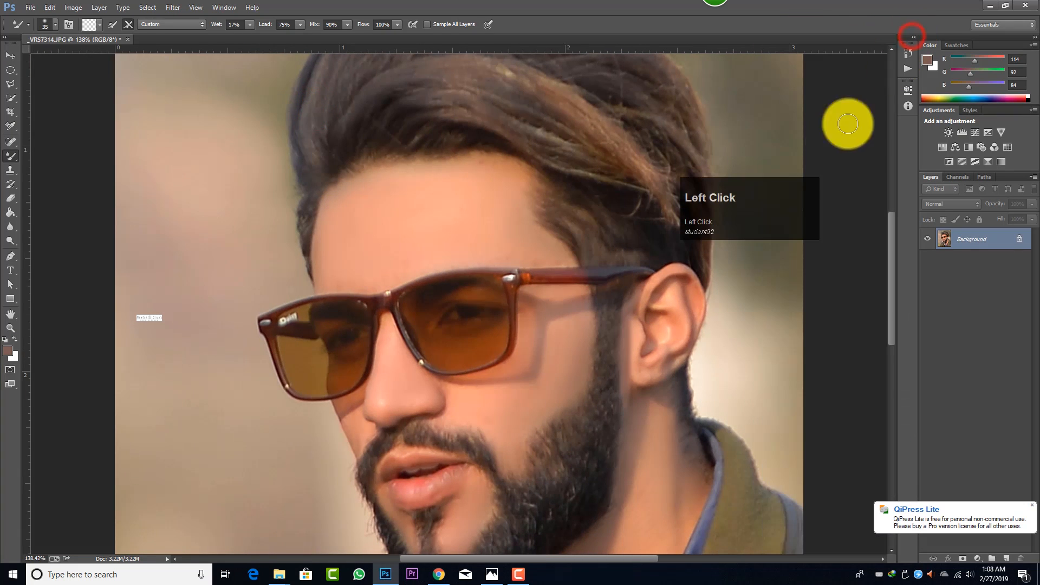
{"action": "left_click_drag", "start_coordinate": [745, 213], "coordinate": [160, 188]}
{"action": "left_click", "coordinate": [1005, 7]}
Step: Using the regular Brush tool at size 30, sample the forehead skin tone and paint it along the hairline near the far temple
{"action": "scroll", "coordinate": [414, 227], "scroll_direction": "up", "scroll_amount": 4}
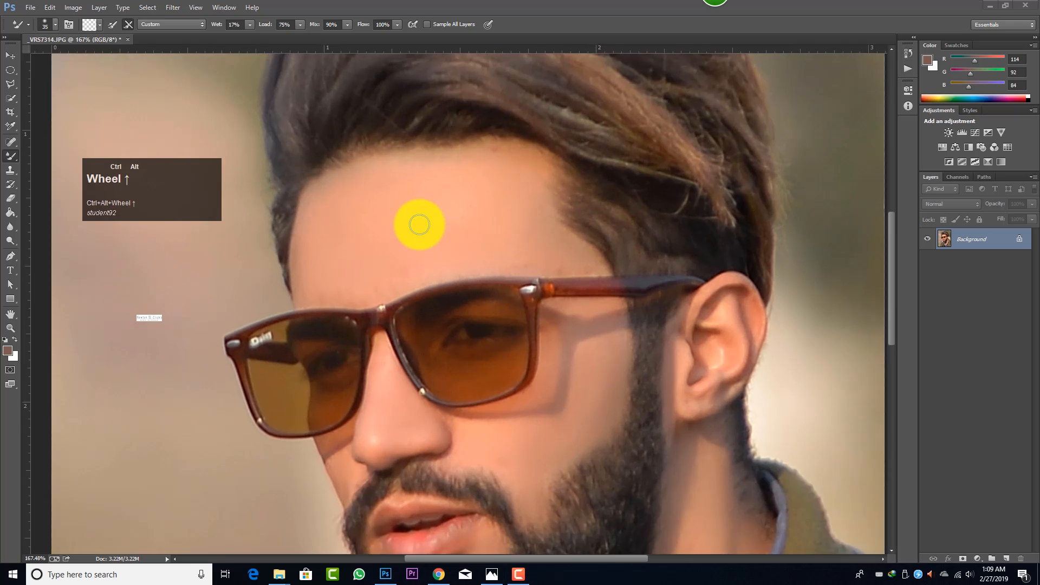
{"action": "scroll", "coordinate": [347, 265], "scroll_direction": "up", "scroll_amount": 3}
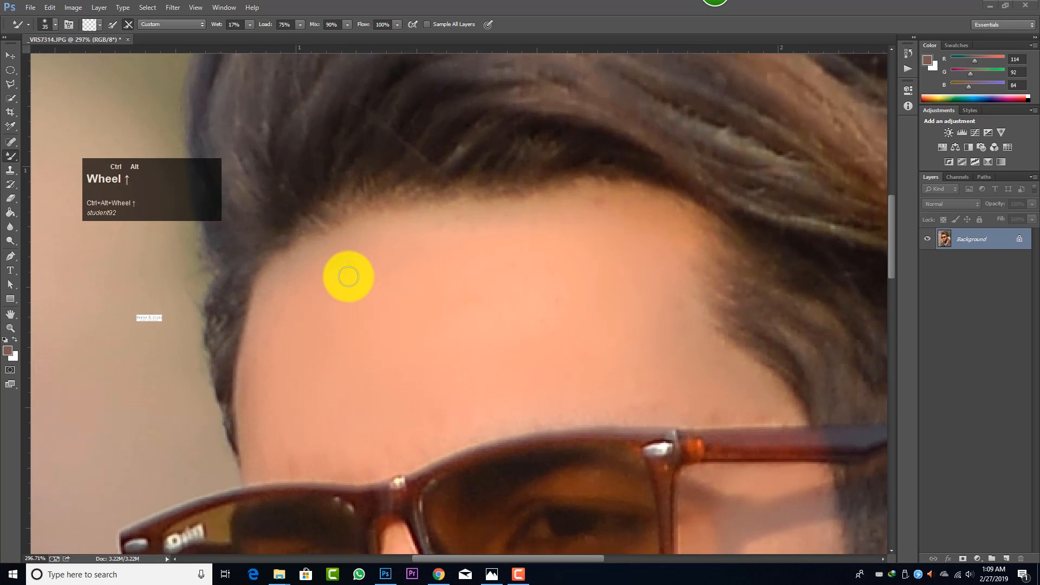
{"action": "scroll", "coordinate": [354, 286], "scroll_direction": "down", "scroll_amount": 2}
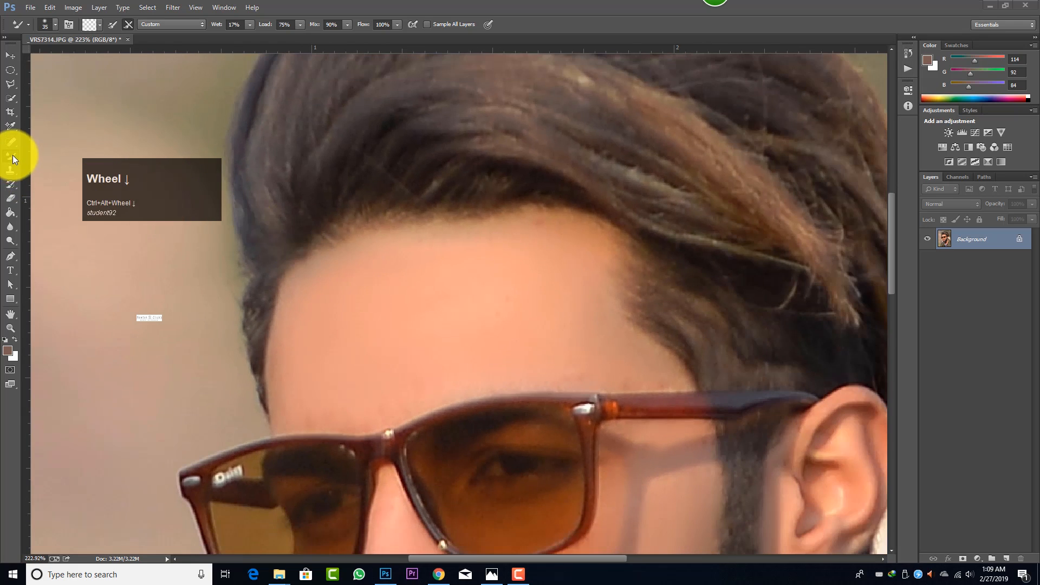
{"action": "right_click", "coordinate": [11, 156]}
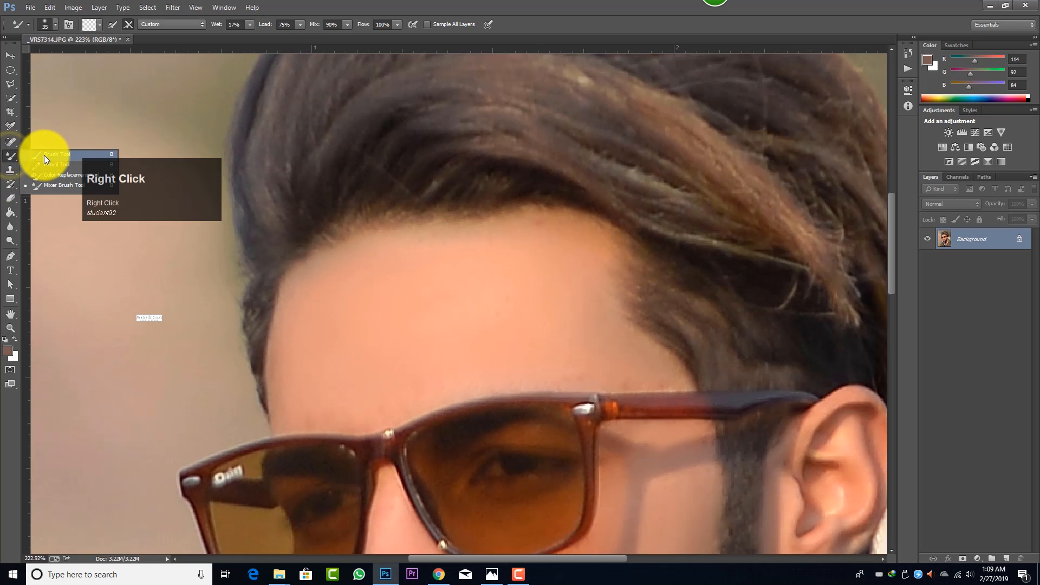
{"action": "left_click", "coordinate": [44, 155]}
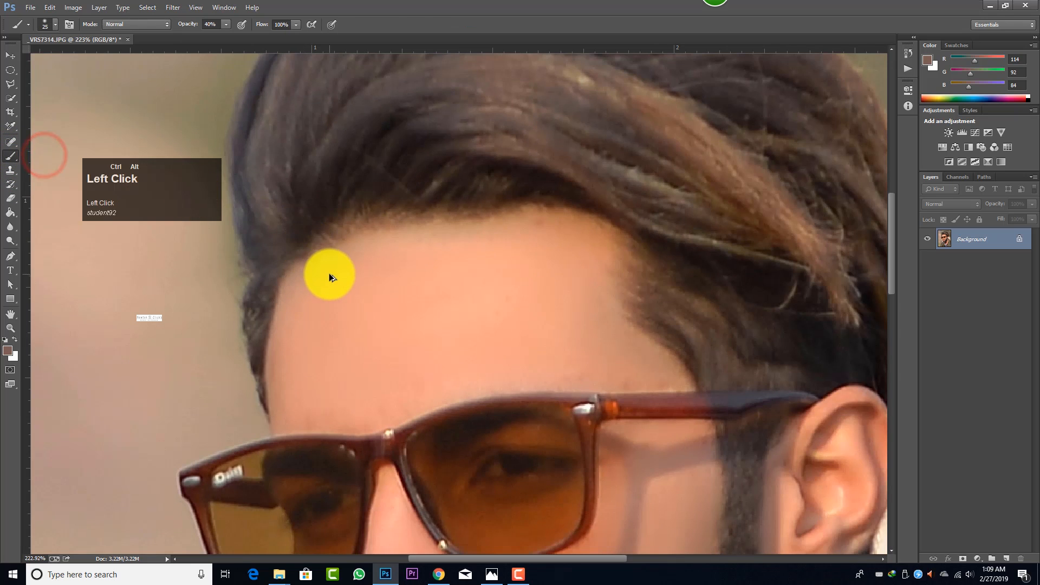
{"action": "scroll", "coordinate": [332, 273], "scroll_direction": "up", "scroll_amount": 2}
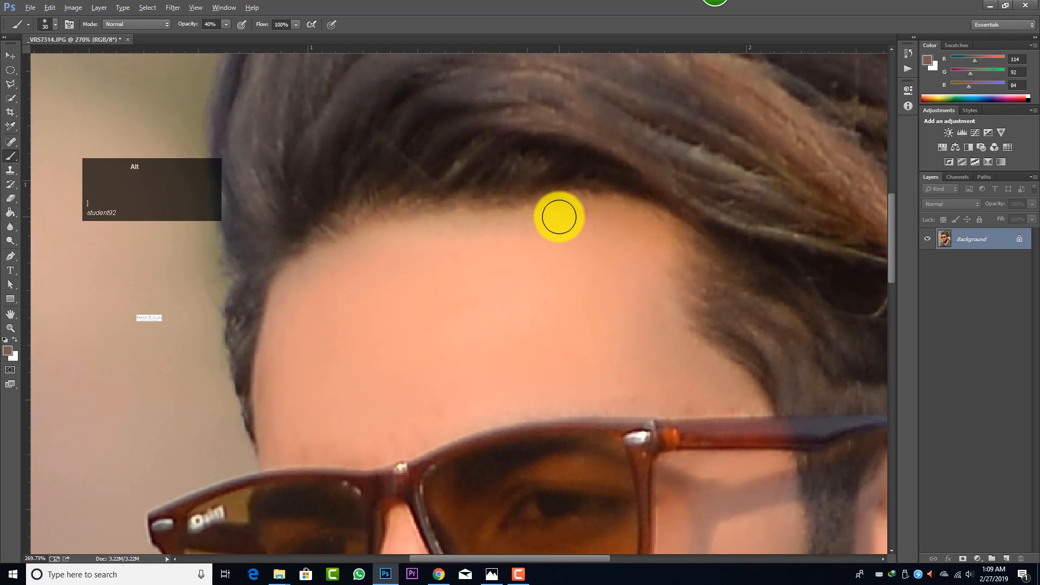
{"action": "left_click", "coordinate": [559, 216], "text": "alt"}
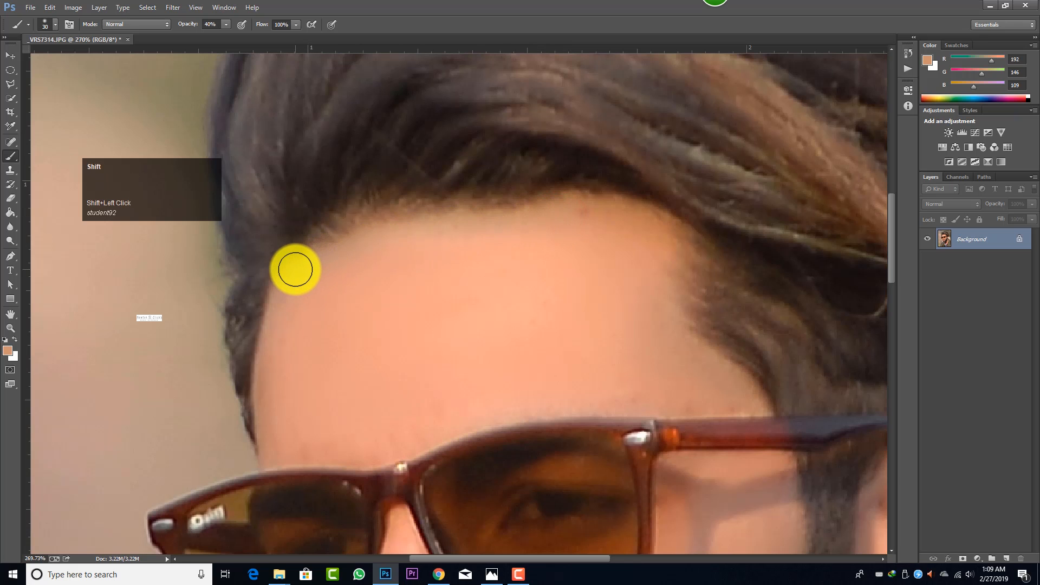
{"action": "left_click", "coordinate": [295, 269], "text": "shift"}
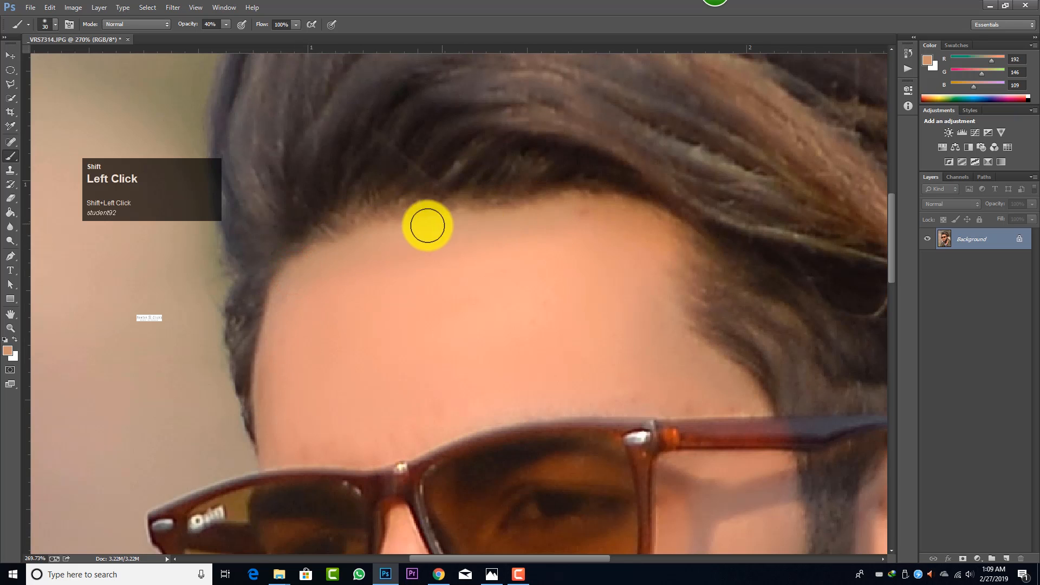
Step: Reduce the brush to 20, sample a darker skin tone and refine the hairline corner at the far temple
{"action": "scroll", "coordinate": [489, 234], "scroll_direction": "down", "scroll_amount": 2}
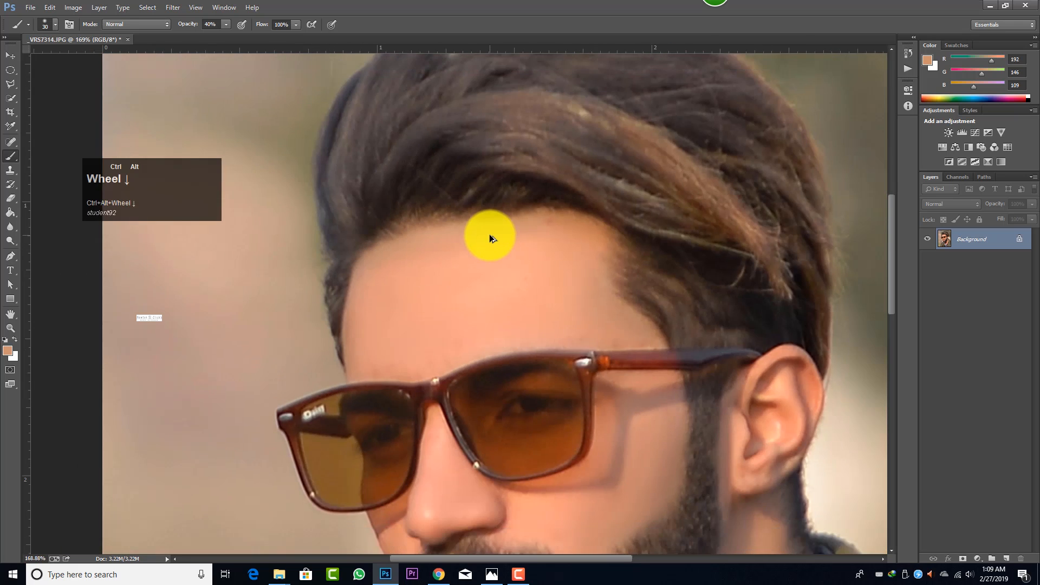
{"action": "scroll", "coordinate": [489, 234], "scroll_direction": "up", "scroll_amount": 3}
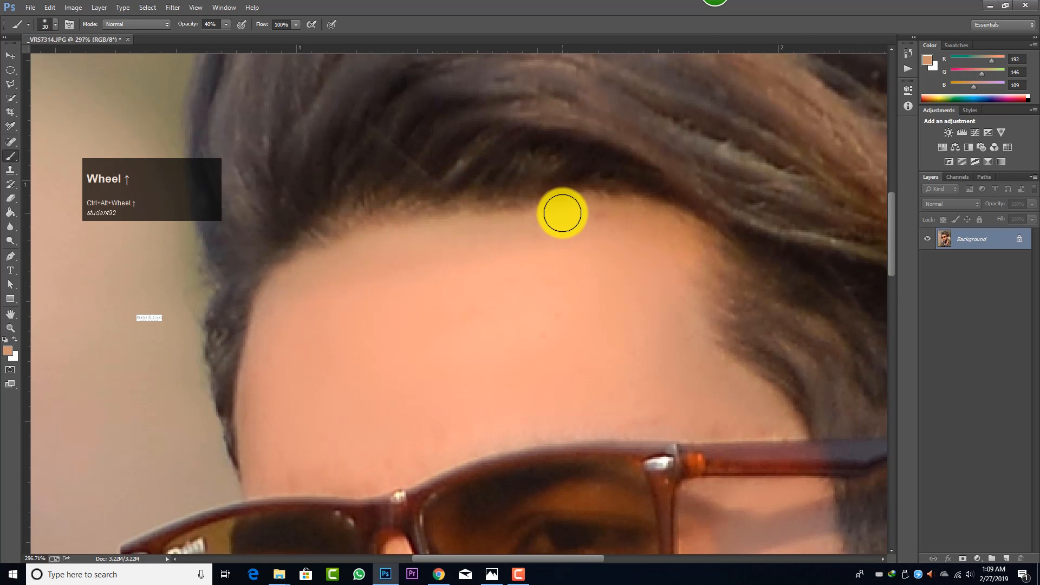
{"action": "key", "text": "bracketright"}
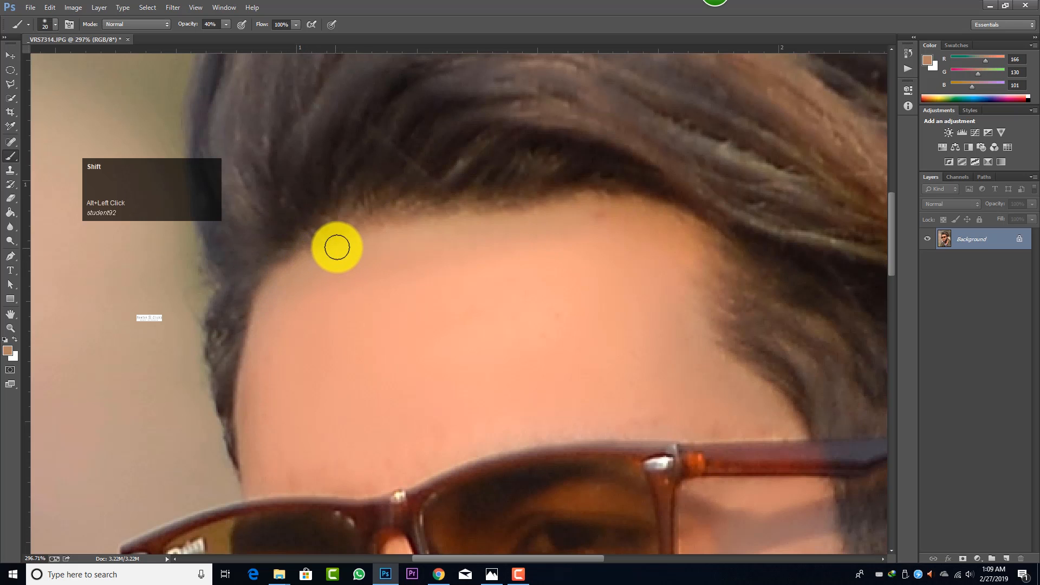
{"action": "left_click", "coordinate": [298, 263], "text": "shift"}
{"action": "left_click", "coordinate": [288, 271], "text": "shift"}
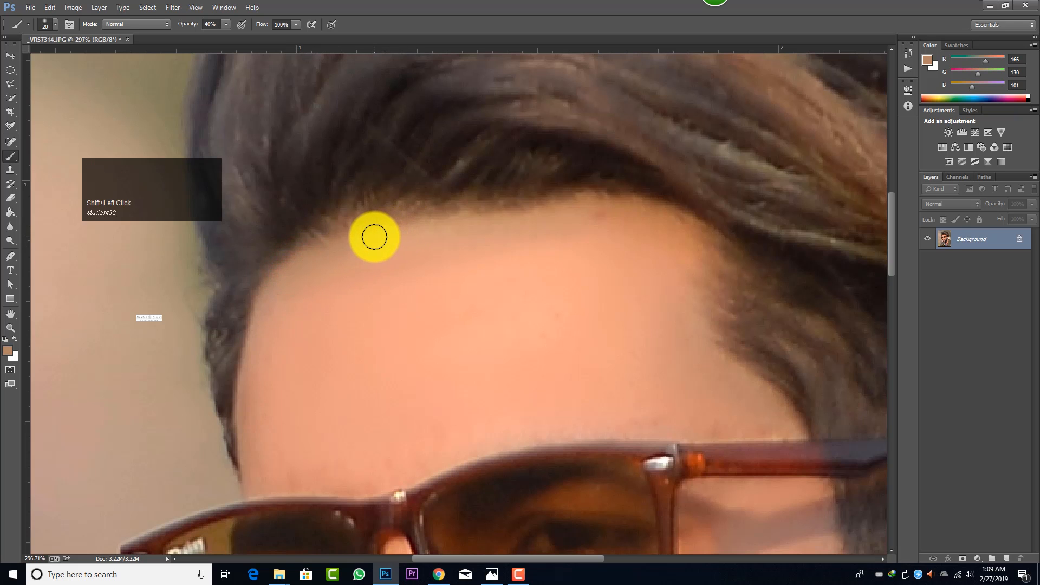
Step: Sample skin tones beside the hairline and paint straight strokes along the upper forehead edge with brush sizes 20 and 25
{"action": "left_click", "coordinate": [375, 237], "text": "alt"}
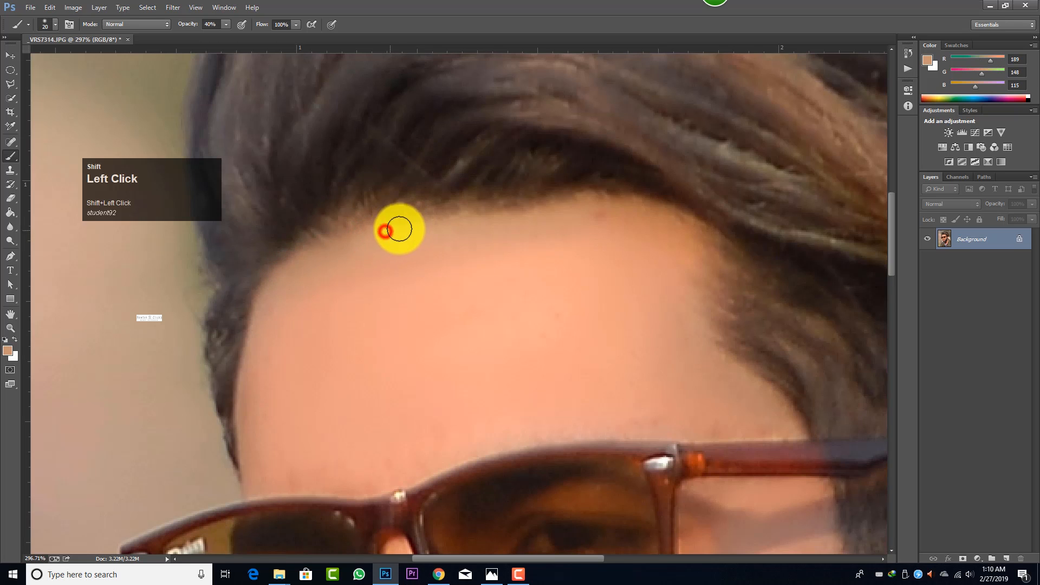
{"action": "left_click", "coordinate": [535, 208], "text": "shift"}
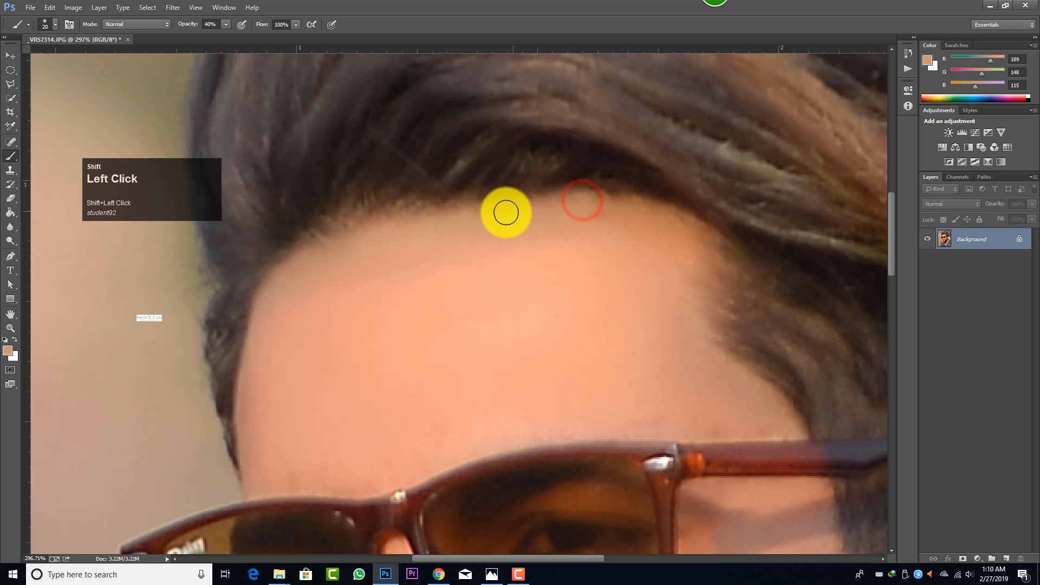
{"action": "left_click", "coordinate": [452, 219], "text": "shift"}
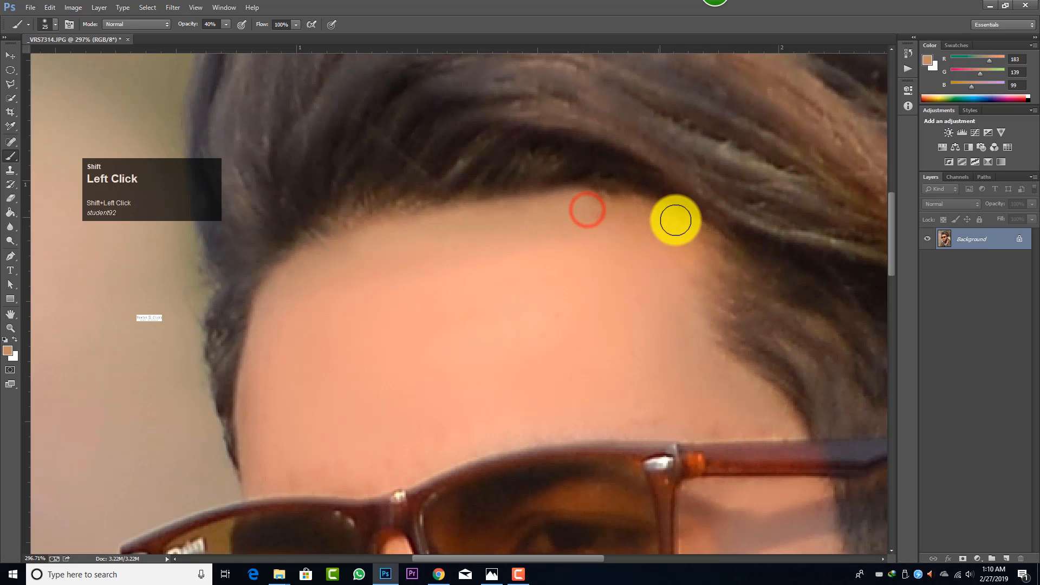
{"action": "left_click", "coordinate": [597, 202], "text": "shift"}
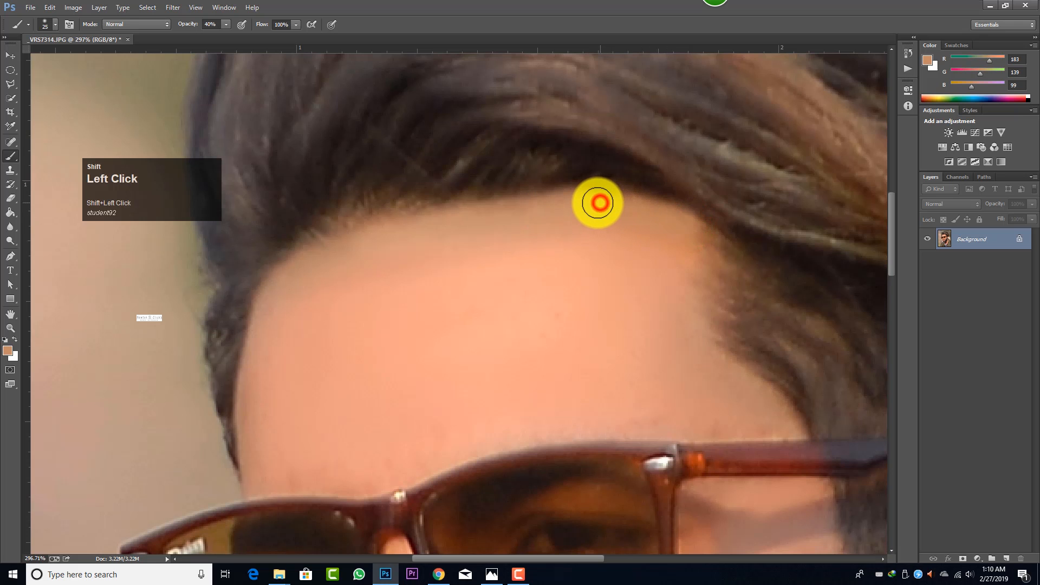
Step: Sample skin tones at the forehead's far corner and paint straight strokes along the temple hairline with the size 25 Brush
{"action": "scroll", "coordinate": [550, 238], "scroll_direction": "down", "scroll_amount": 3}
{"action": "scroll", "coordinate": [550, 237], "scroll_direction": "down", "scroll_amount": 2}
{"action": "scroll", "coordinate": [581, 251], "scroll_direction": "up", "scroll_amount": 5}
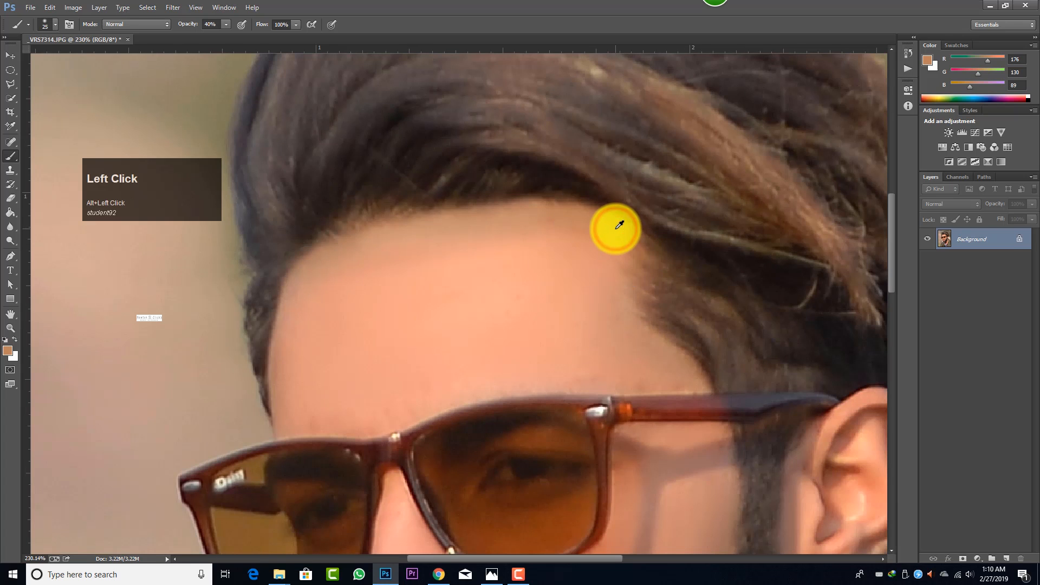
{"action": "left_click", "coordinate": [626, 302], "text": "shift"}
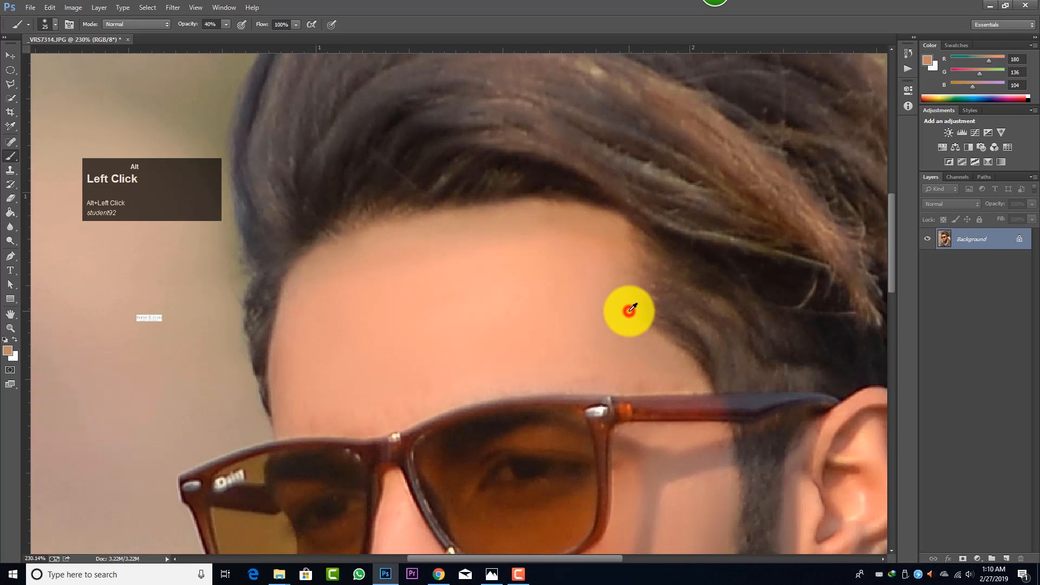
{"action": "left_click", "coordinate": [631, 308], "text": "shift"}
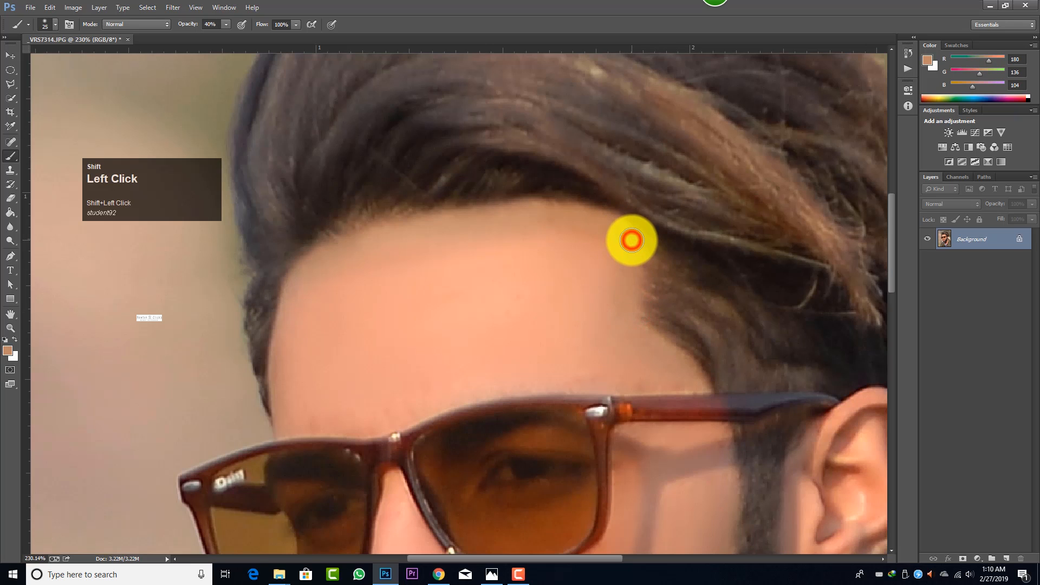
{"action": "scroll", "coordinate": [629, 292], "scroll_direction": "down", "scroll_amount": 3}
{"action": "scroll", "coordinate": [628, 293], "scroll_direction": "up", "scroll_amount": 2}
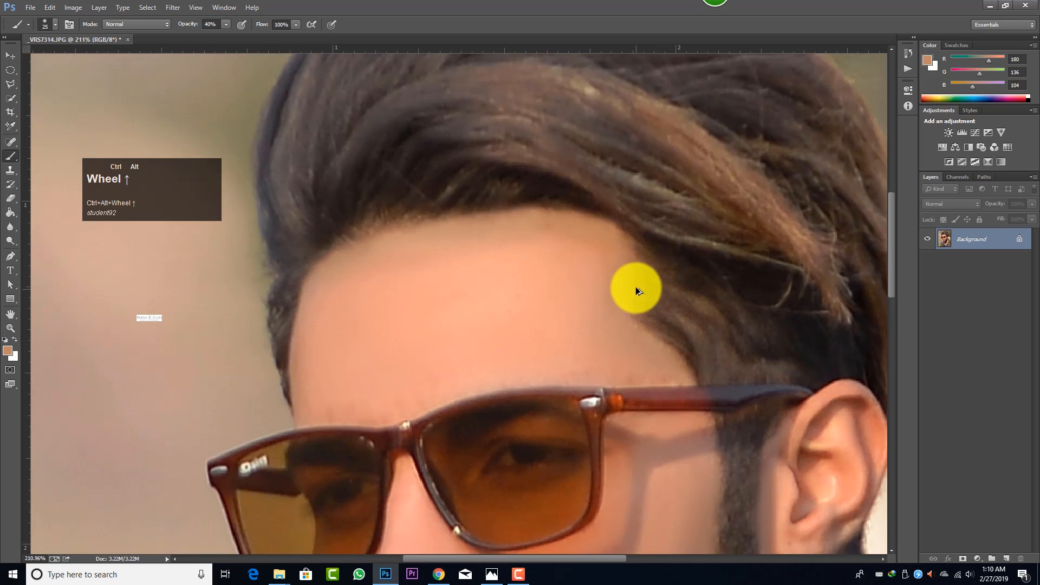
{"action": "scroll", "coordinate": [631, 288], "scroll_direction": "up", "scroll_amount": 1}
Step: Switch to the Mixer Brush and blend the forehead skin from the near hairline across to the far temple, varying the brush size
{"action": "right_click", "coordinate": [11, 155]}
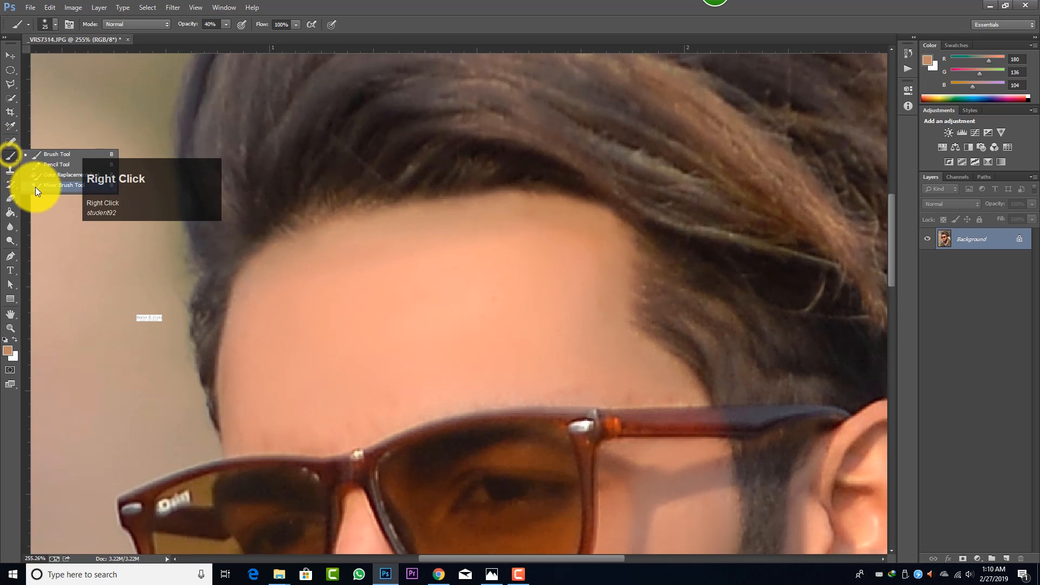
{"action": "left_click", "coordinate": [36, 186]}
{"action": "key", "text": "bracketright"}
{"action": "left_click", "coordinate": [255, 332]}
{"action": "mouse_move", "coordinate": [255, 332]}
{"action": "left_mouse_down"}
{"action": "mouse_move", "coordinate": [275, 418]}
{"action": "mouse_move", "coordinate": [235, 375]}
{"action": "mouse_move", "coordinate": [276, 269]}
{"action": "mouse_move", "coordinate": [442, 222]}
{"action": "mouse_move", "coordinate": [514, 218]}
{"action": "mouse_move", "coordinate": [543, 243]}
{"action": "mouse_move", "coordinate": [569, 248]}
{"action": "mouse_move", "coordinate": [600, 291]}
{"action": "mouse_move", "coordinate": [543, 247]}
{"action": "left_mouse_up"}
{"action": "key", "text": "bracketright"}
{"action": "left_click", "coordinate": [541, 244]}
{"action": "key", "text": "bracketright"}
{"action": "key", "text": "bracketright"}
{"action": "mouse_move", "coordinate": [320, 300]}
{"action": "left_mouse_down"}
{"action": "mouse_move", "coordinate": [451, 319]}
{"action": "mouse_move", "coordinate": [364, 335]}
{"action": "mouse_move", "coordinate": [562, 318]}
{"action": "mouse_move", "coordinate": [580, 275]}
{"action": "mouse_move", "coordinate": [371, 283]}
{"action": "mouse_move", "coordinate": [297, 381]}
{"action": "mouse_move", "coordinate": [314, 416]}
{"action": "mouse_move", "coordinate": [359, 421]}
{"action": "mouse_move", "coordinate": [274, 427]}
{"action": "mouse_move", "coordinate": [518, 371]}
{"action": "mouse_move", "coordinate": [661, 384]}
{"action": "mouse_move", "coordinate": [664, 358]}
{"action": "mouse_move", "coordinate": [748, 383]}
{"action": "mouse_move", "coordinate": [715, 389]}
{"action": "left_mouse_up"}
{"action": "key", "text": "bracketleft"}
{"action": "key", "text": "bracketleft"}
Step: With the regular Brush at size 20, sample the temple skin tone and paint straight strokes along the hairline down toward the glasses' arm
{"action": "scroll", "coordinate": [715, 390], "scroll_direction": "up", "scroll_amount": 2}
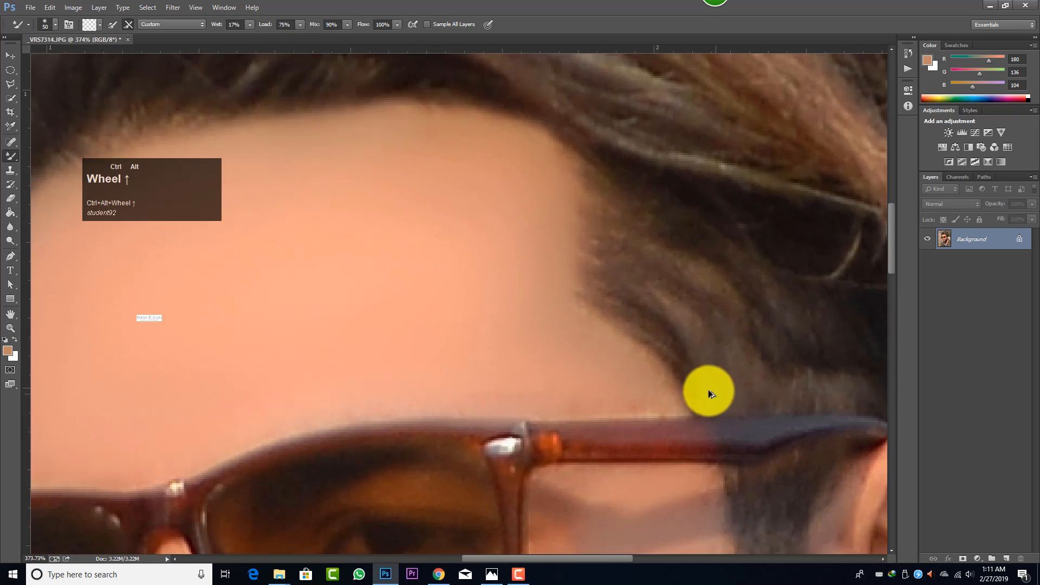
{"action": "scroll", "coordinate": [715, 387], "scroll_direction": "up", "scroll_amount": 1}
{"action": "left_click_drag", "start_coordinate": [11, 155], "coordinate": [33, 157]}
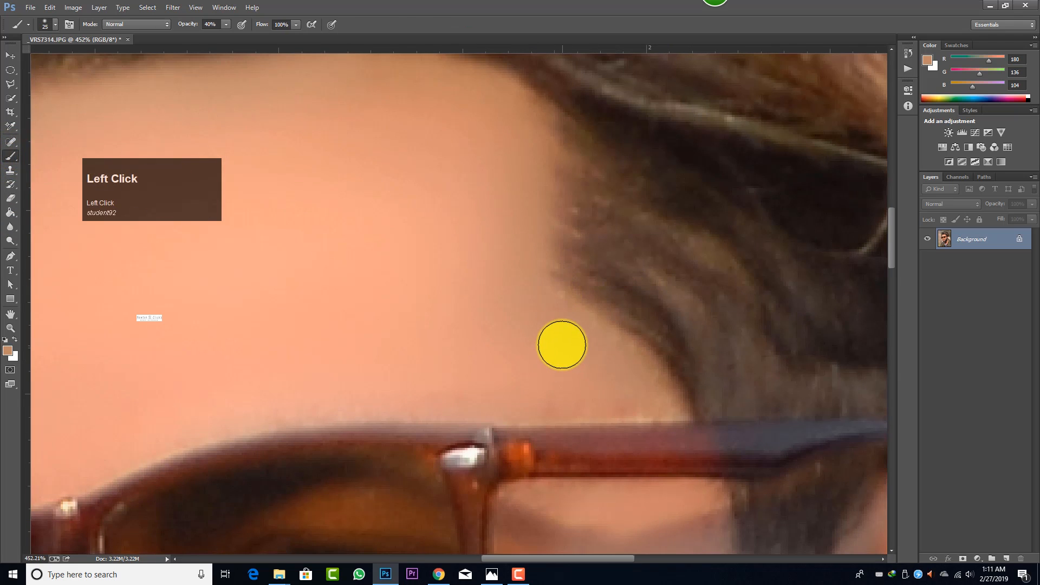
{"action": "key", "text": "bracketleft"}
{"action": "key", "text": "bracketleft"}
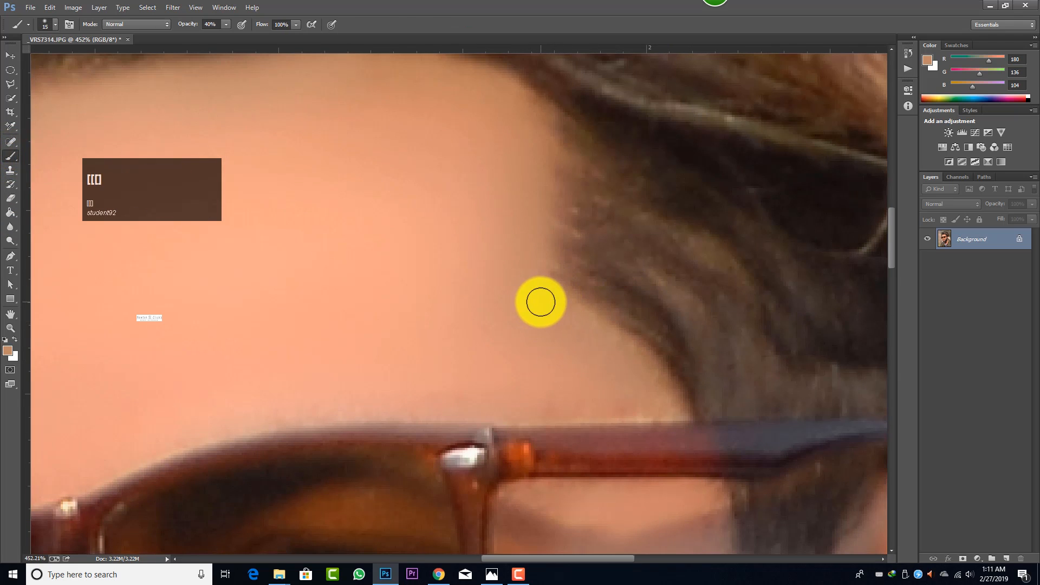
{"action": "left_click", "coordinate": [540, 300], "text": "alt"}
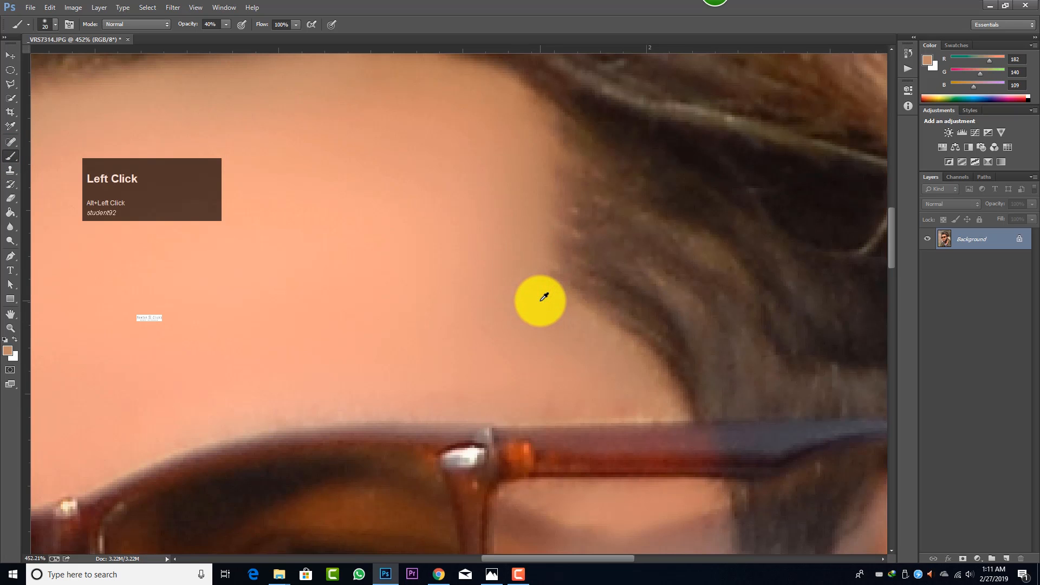
{"action": "left_click", "coordinate": [540, 300], "text": "shift"}
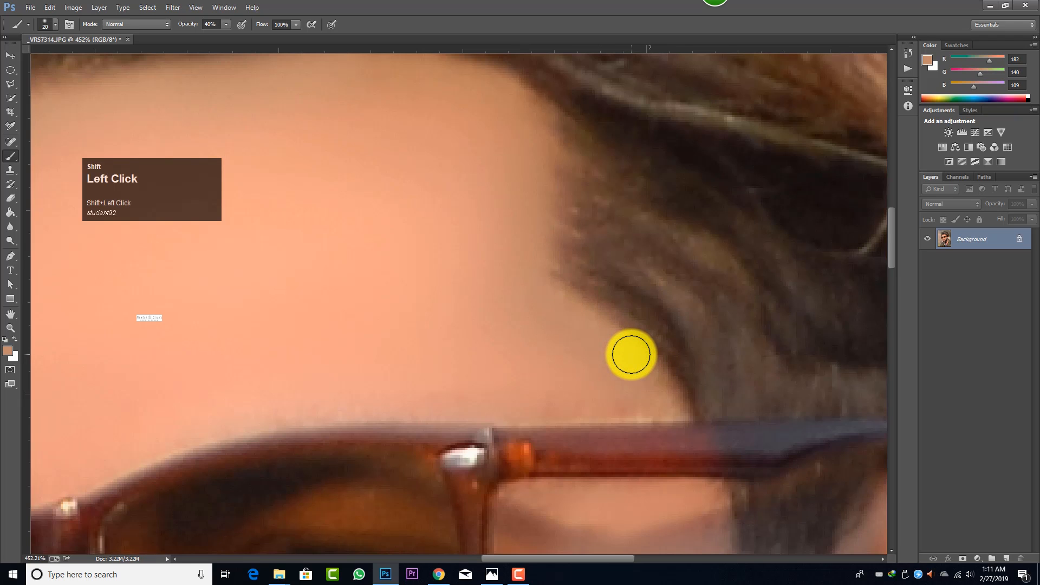
{"action": "left_click", "coordinate": [633, 357], "text": "shift"}
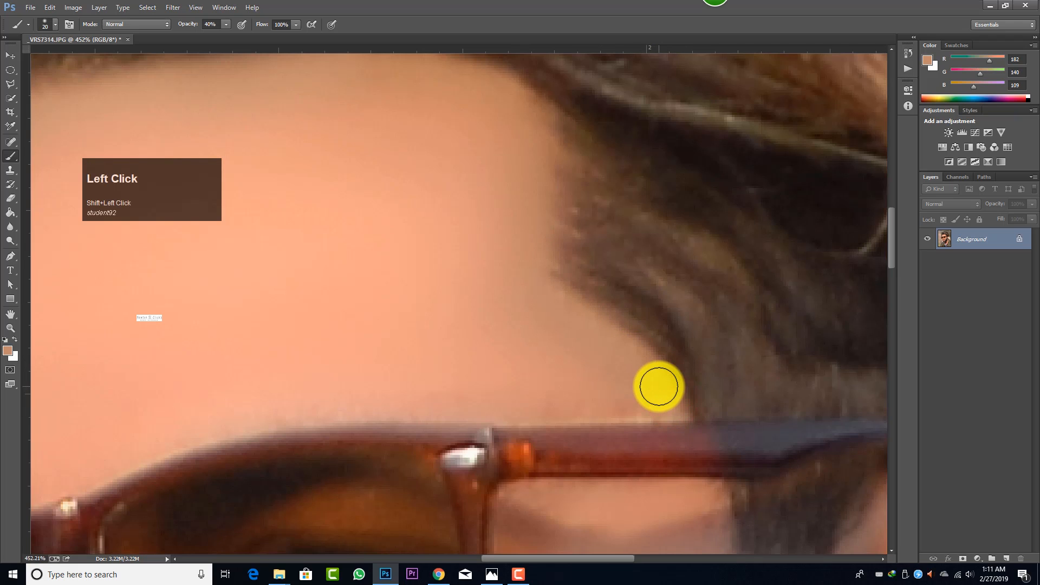
Step: Using a size 9 brush, sample the shadowed skin below the glasses' arm and paint the upper sideburn edge
{"action": "scroll", "coordinate": [659, 385], "scroll_direction": "down", "scroll_amount": 3}
{"action": "scroll", "coordinate": [688, 379], "scroll_direction": "down", "scroll_amount": 1}
{"action": "scroll", "coordinate": [716, 349], "scroll_direction": "down", "scroll_amount": 2}
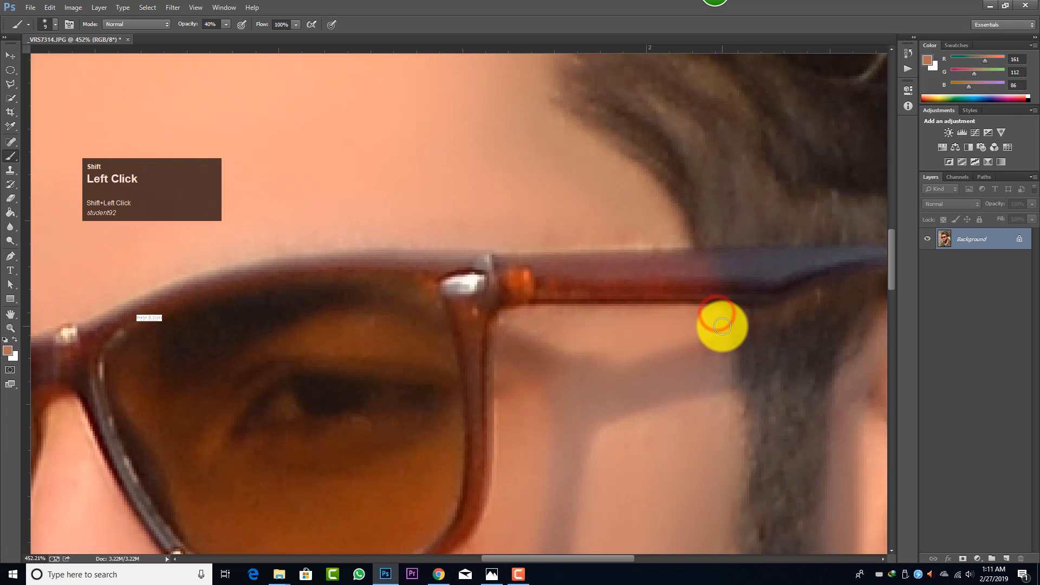
{"action": "scroll", "coordinate": [724, 347], "scroll_direction": "down", "scroll_amount": 2}
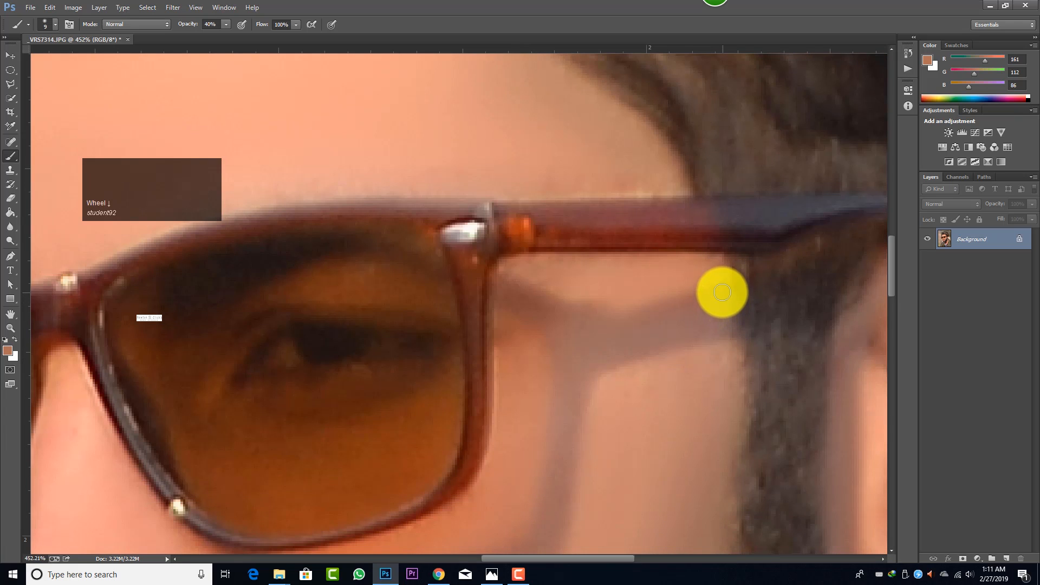
{"action": "left_click", "coordinate": [724, 293], "text": "alt"}
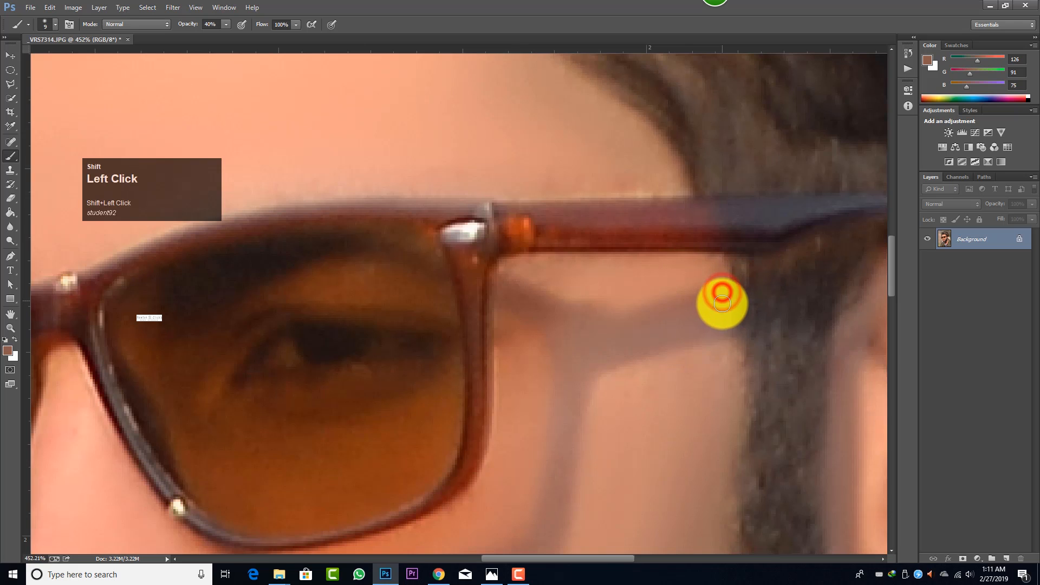
{"action": "left_click", "coordinate": [721, 294], "text": "shift"}
{"action": "left_click", "coordinate": [727, 329], "text": "shift"}
Step: Set the brush size to 15, sample the cheek tone beside the sideburn and paint straight strokes down the sideburn edge
{"action": "scroll", "coordinate": [727, 329], "scroll_direction": "down", "scroll_amount": 3}
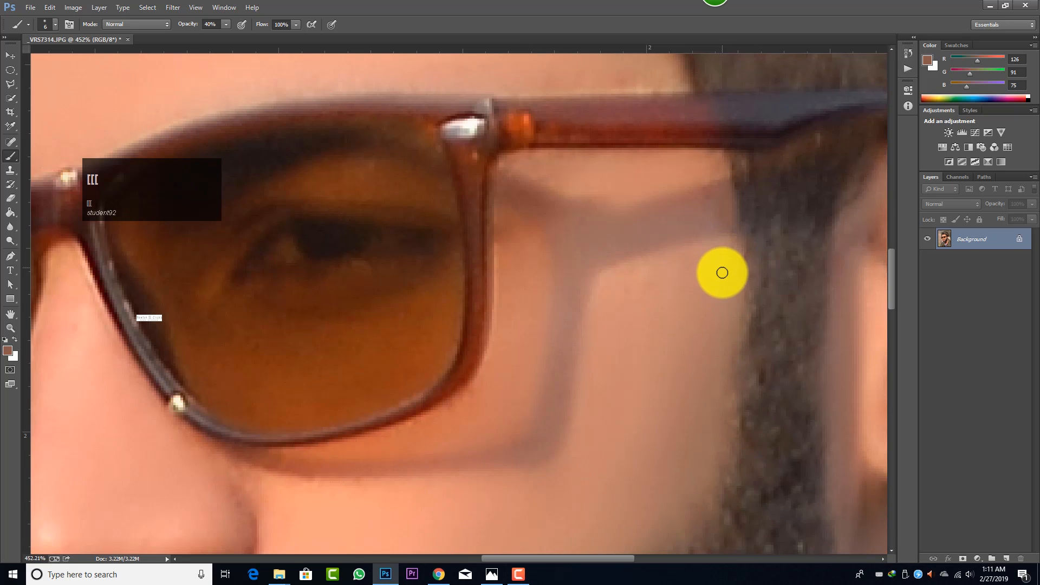
{"action": "scroll", "coordinate": [722, 273], "scroll_direction": "down", "scroll_amount": 1}
{"action": "key", "text": "bracketright"}
{"action": "key", "text": "bracketright"}
{"action": "key", "text": "bracketright"}
{"action": "key", "text": "bracketright"}
{"action": "key", "text": "bracketright"}
{"action": "key", "text": "bracketright"}
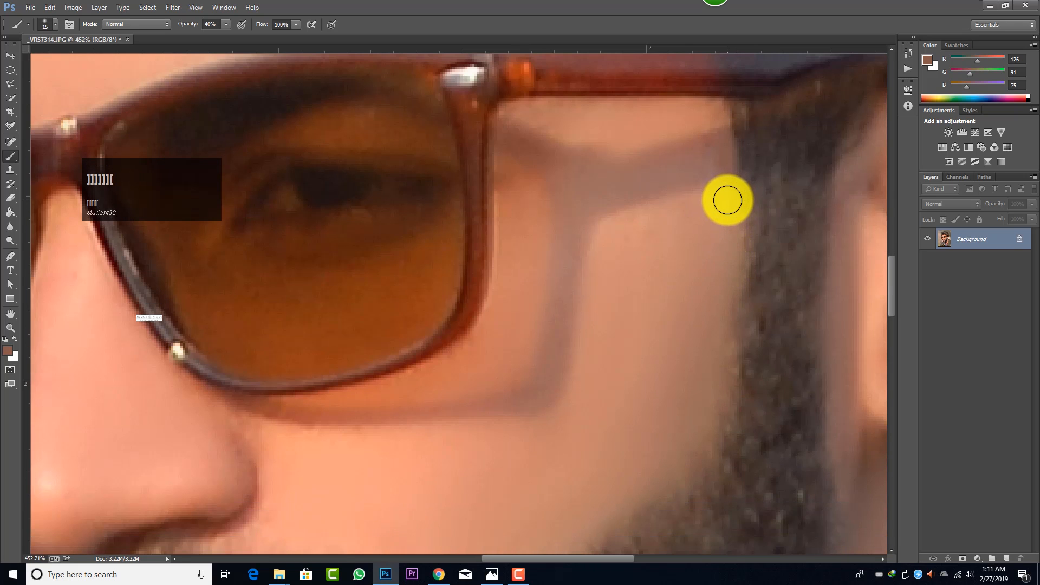
{"action": "left_click", "coordinate": [728, 200], "text": "alt"}
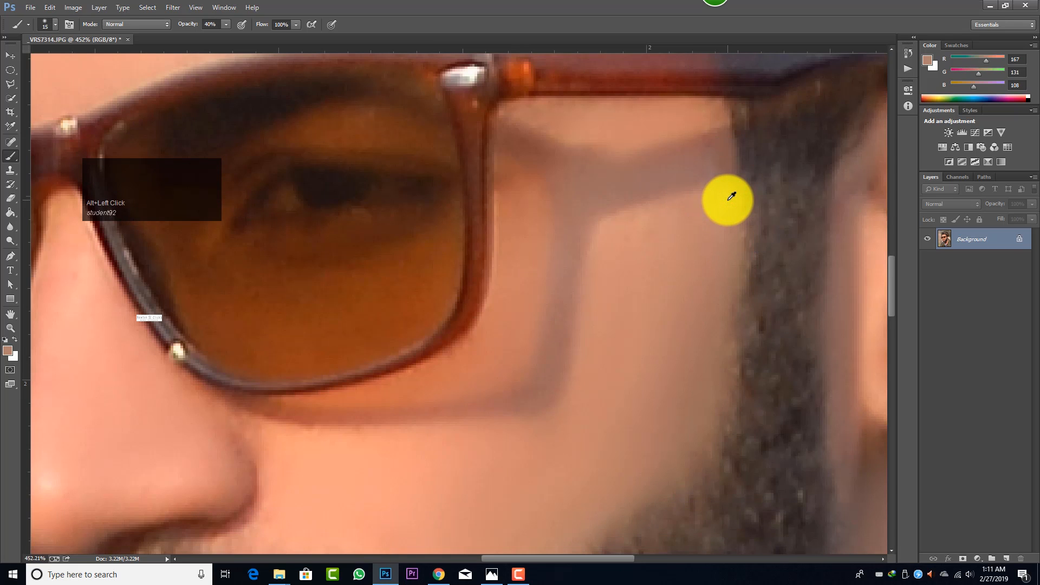
{"action": "left_click", "coordinate": [728, 200], "text": "shift"}
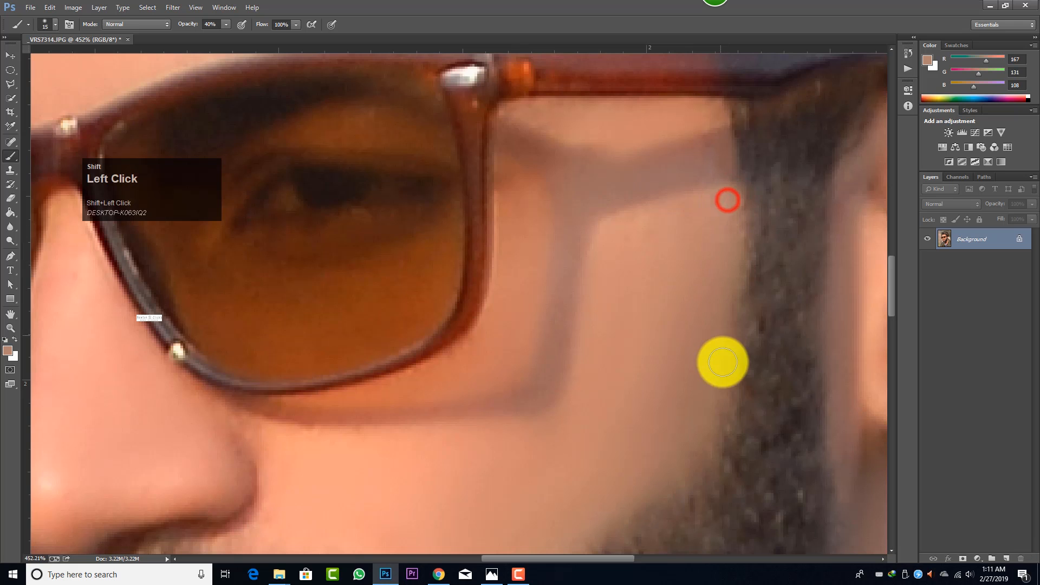
{"action": "left_click", "coordinate": [725, 433], "text": "shift"}
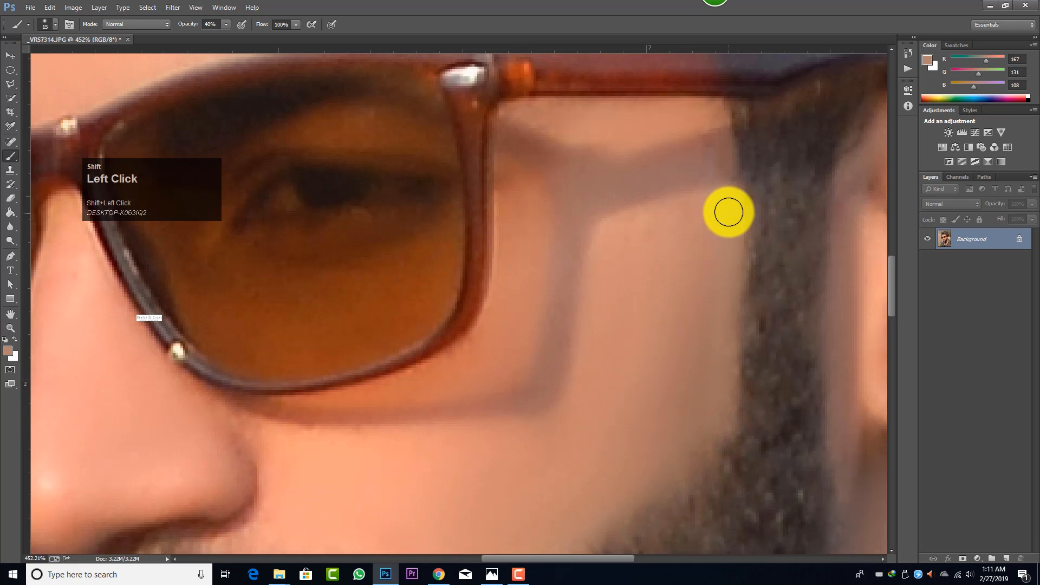
{"action": "left_click", "coordinate": [727, 204], "text": "shift"}
Step: Enlarge the brush to 30, sample the cheek tone and paint straight strokes along the upper beard edge between sideburn and mouth
{"action": "scroll", "coordinate": [725, 327], "scroll_direction": "down", "scroll_amount": 4}
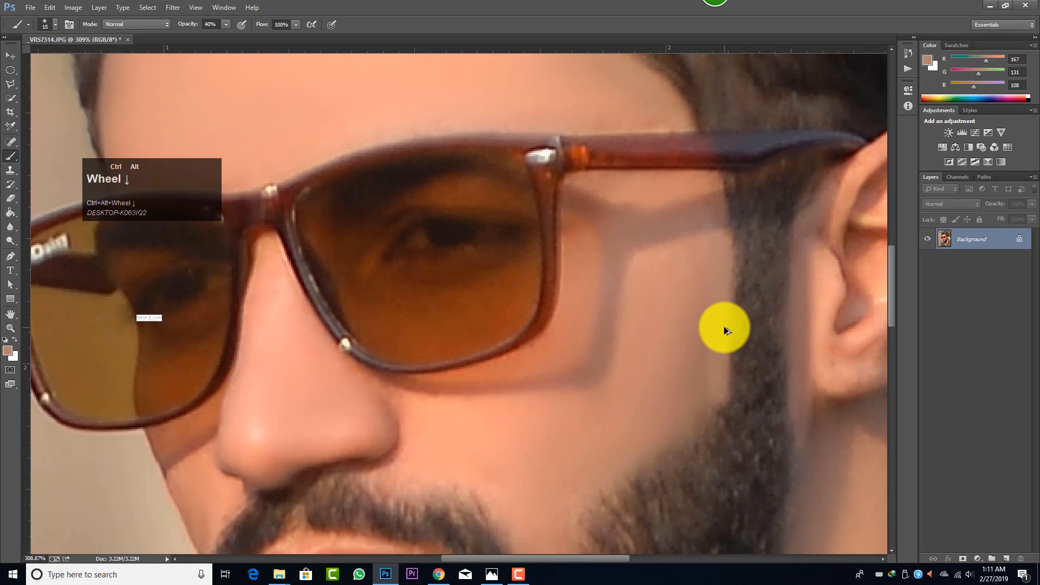
{"action": "scroll", "coordinate": [720, 360], "scroll_direction": "up", "scroll_amount": 2}
{"action": "scroll", "coordinate": [721, 365], "scroll_direction": "down", "scroll_amount": 1}
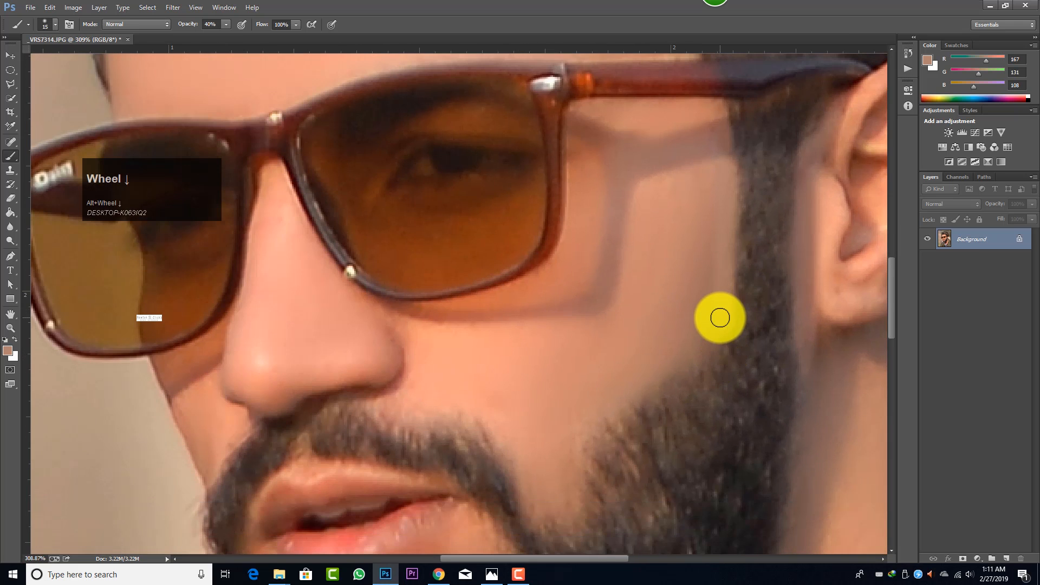
{"action": "key", "text": "bracketright"}
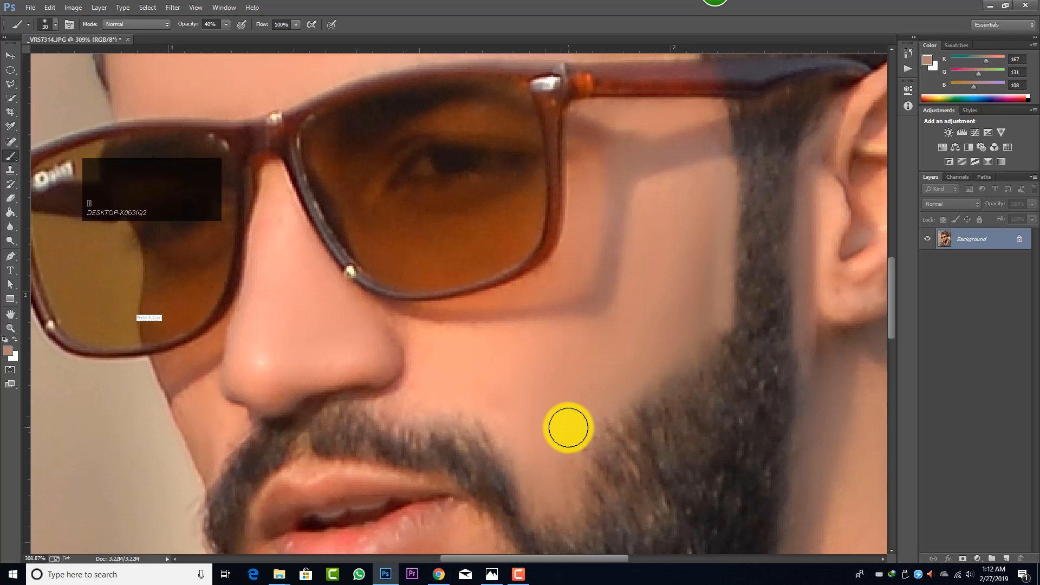
{"action": "left_click", "coordinate": [568, 428]}
{"action": "left_click", "coordinate": [568, 428], "text": "shift"}
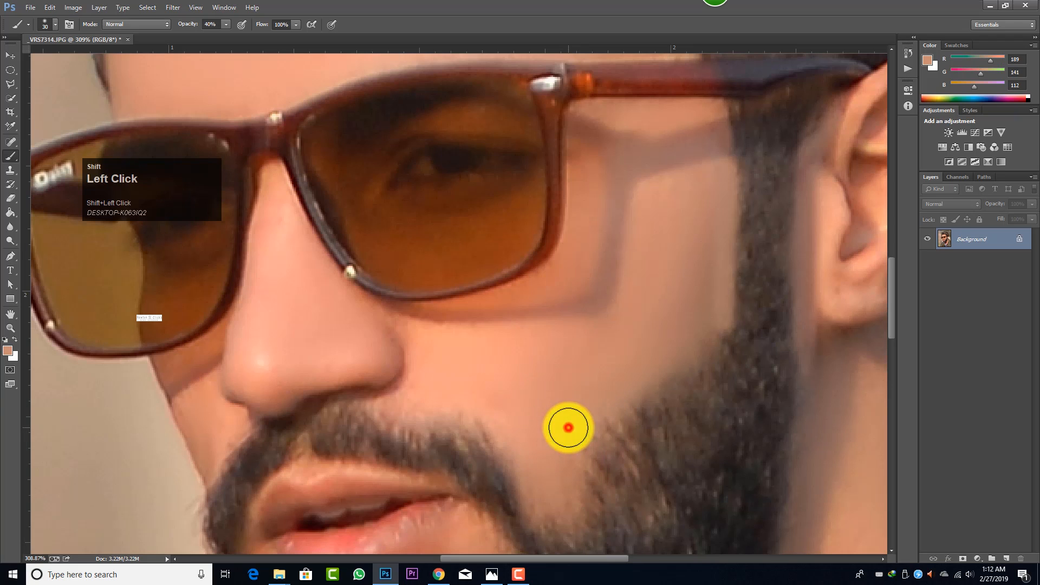
{"action": "left_click", "coordinate": [711, 326], "text": "shift"}
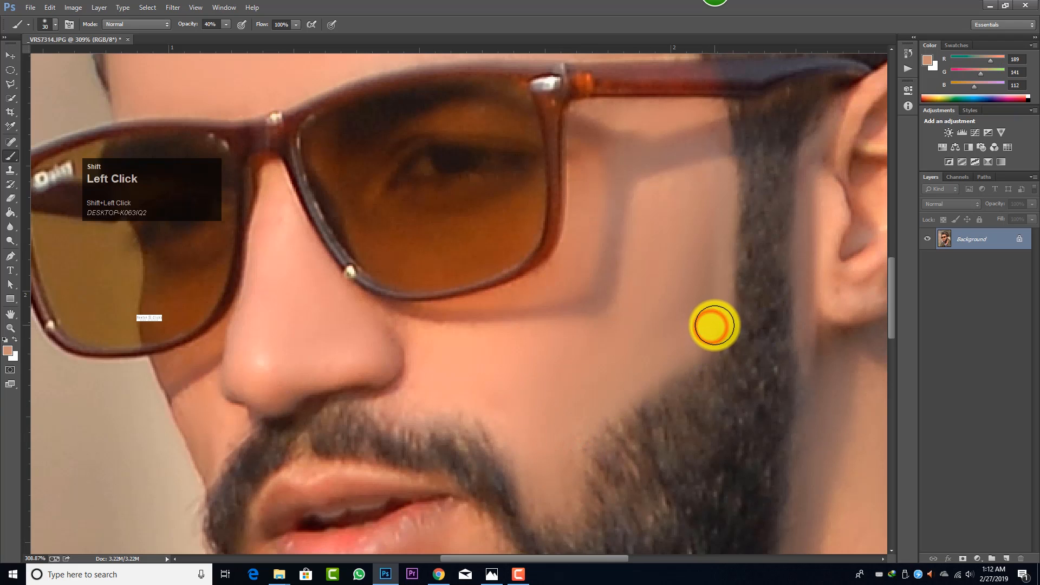
{"action": "left_click", "coordinate": [571, 434], "text": "shift"}
Step: Switch to the Mixer Brush, reduce its size and blend the painted forehead skin beside the far temple hairline
{"action": "scroll", "coordinate": [578, 405], "scroll_direction": "down", "scroll_amount": 1}
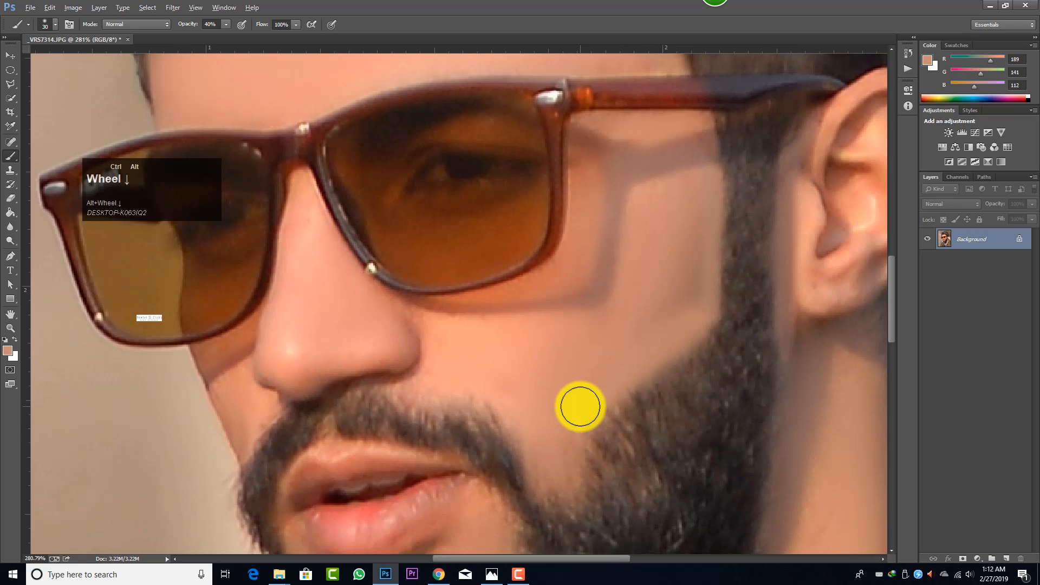
{"action": "scroll", "coordinate": [580, 405], "scroll_direction": "down", "scroll_amount": 7}
{"action": "scroll", "coordinate": [580, 405], "scroll_direction": "up", "scroll_amount": 4}
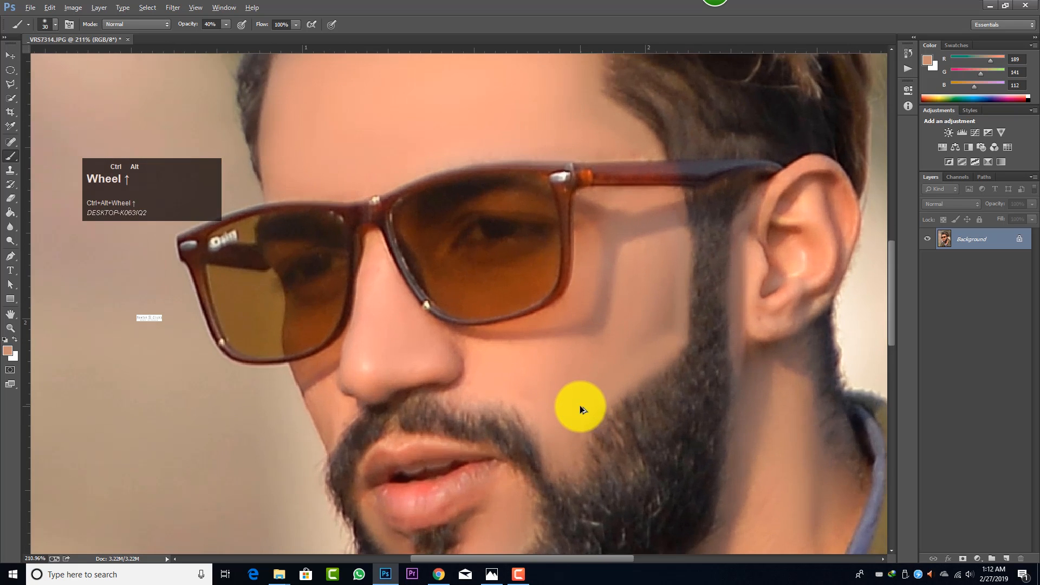
{"action": "scroll", "coordinate": [579, 405], "scroll_direction": "up", "scroll_amount": 3}
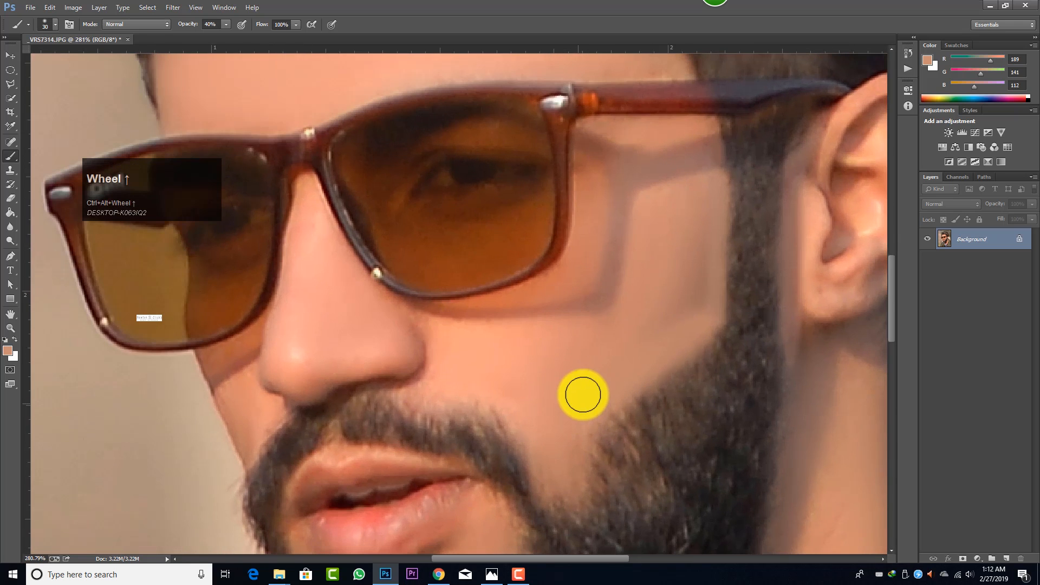
{"action": "right_click", "coordinate": [11, 156]}
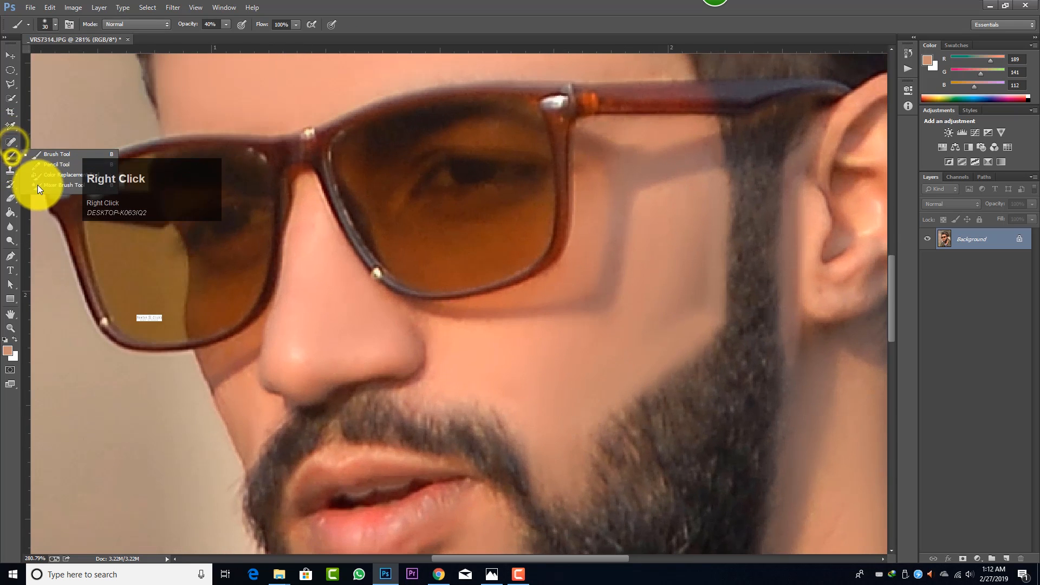
{"action": "left_click", "coordinate": [36, 184]}
{"action": "scroll", "coordinate": [613, 265], "scroll_direction": "up", "scroll_amount": 5}
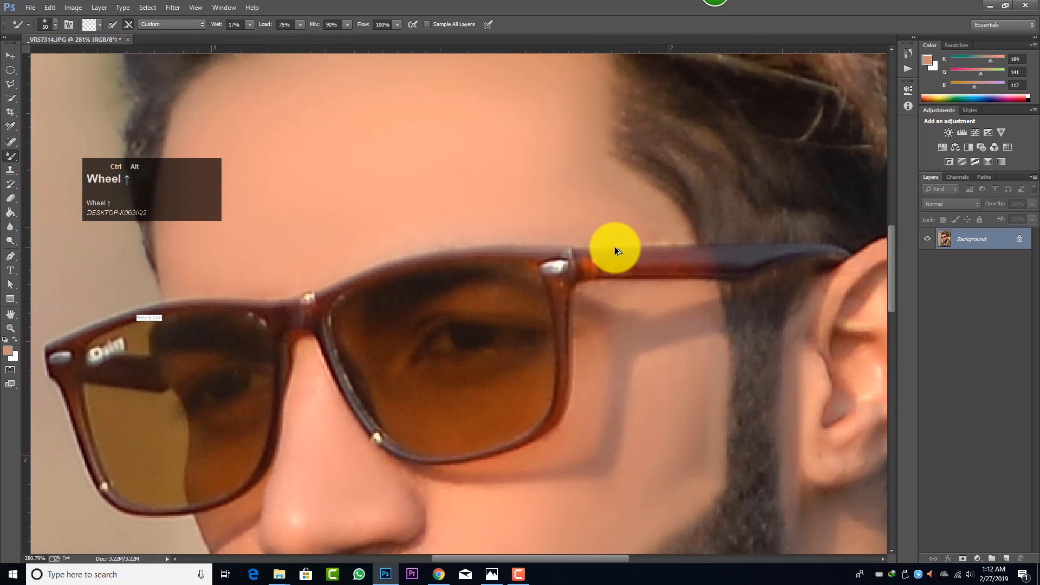
{"action": "key", "text": "bracketleft"}
{"action": "key", "text": "bracketleft"}
{"action": "mouse_move", "coordinate": [597, 186]}
{"action": "left_mouse_down"}
{"action": "mouse_move", "coordinate": [670, 225]}
{"action": "mouse_move", "coordinate": [577, 210]}
{"action": "mouse_move", "coordinate": [600, 178]}
{"action": "mouse_move", "coordinate": [591, 167]}
{"action": "mouse_move", "coordinate": [589, 192]}
{"action": "mouse_move", "coordinate": [586, 128]}
{"action": "left_mouse_up"}
Step: Reduce the Mixer Brush to size 20 and blend the skin just below the glasses' arm
{"action": "scroll", "coordinate": [662, 330], "scroll_direction": "down", "scroll_amount": 2}
{"action": "key", "text": "bracketleft"}
{"action": "key", "text": "bracketleft"}
{"action": "key", "text": "bracketleft"}
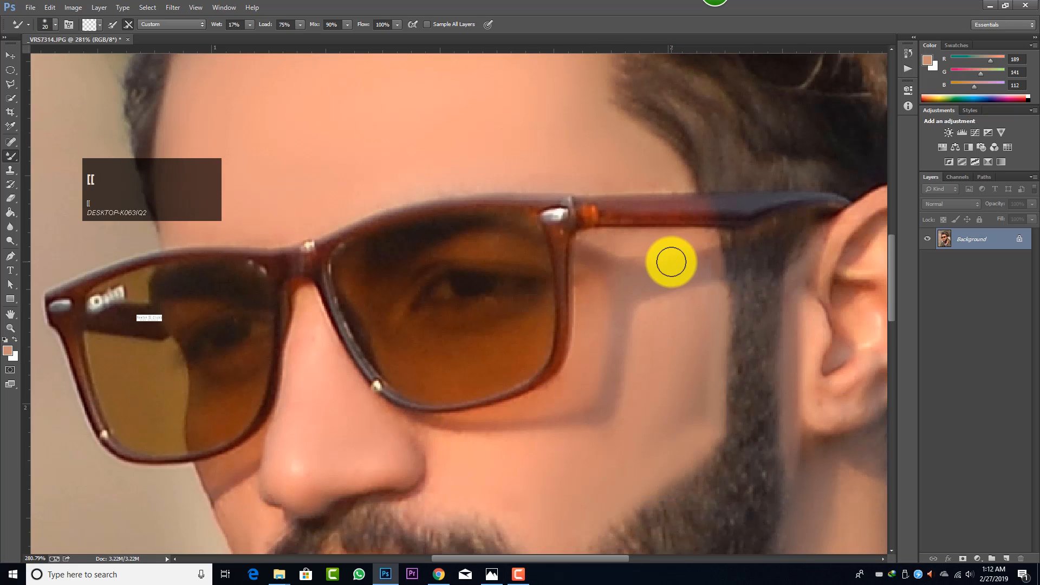
{"action": "left_click_drag", "start_coordinate": [669, 245], "coordinate": [700, 235]}
Step: Enlarge the Mixer Brush and blend the cheek skin alongside the sideburn with downward strokes
{"action": "key", "text": "bracketright"}
{"action": "mouse_move", "coordinate": [684, 272]}
{"action": "left_mouse_down"}
{"action": "mouse_move", "coordinate": [713, 267]}
{"action": "mouse_move", "coordinate": [654, 276]}
{"action": "mouse_move", "coordinate": [678, 303]}
{"action": "mouse_move", "coordinate": [700, 306]}
{"action": "mouse_move", "coordinate": [685, 421]}
{"action": "left_mouse_up"}
{"action": "left_click", "coordinate": [641, 284]}
{"action": "scroll", "coordinate": [651, 287], "scroll_direction": "down", "scroll_amount": 1}
{"action": "key", "text": "bracketright"}
{"action": "key", "text": "bracketright"}
{"action": "key", "text": "bracketright"}
{"action": "left_click_drag", "start_coordinate": [687, 306], "coordinate": [690, 385]}
{"action": "mouse_move", "coordinate": [676, 326]}
{"action": "left_mouse_down"}
{"action": "mouse_move", "coordinate": [653, 368]}
{"action": "mouse_move", "coordinate": [682, 325]}
{"action": "mouse_move", "coordinate": [695, 393]}
{"action": "left_mouse_up"}
Step: Blend the cheek skin along the upper beard edge and across the cheek, adjusting the Mixer Brush size between strokes
{"action": "scroll", "coordinate": [713, 339], "scroll_direction": "down", "scroll_amount": 2}
{"action": "key", "text": "bracketleft"}
{"action": "key", "text": "bracketleft"}
{"action": "mouse_move", "coordinate": [705, 294]}
{"action": "left_mouse_down"}
{"action": "mouse_move", "coordinate": [690, 377]}
{"action": "mouse_move", "coordinate": [653, 379]}
{"action": "mouse_move", "coordinate": [688, 332]}
{"action": "left_mouse_up"}
{"action": "key", "text": "bracketright"}
{"action": "key", "text": "bracketright"}
{"action": "left_click_drag", "start_coordinate": [666, 323], "coordinate": [623, 377]}
{"action": "scroll", "coordinate": [722, 312], "scroll_direction": "down", "scroll_amount": 5}
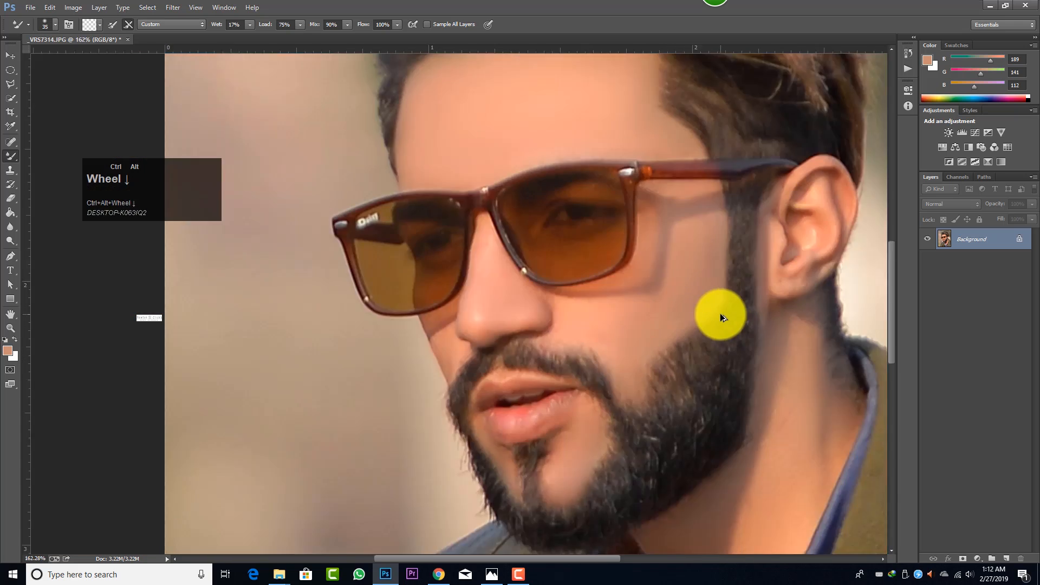
{"action": "scroll", "coordinate": [710, 298], "scroll_direction": "up", "scroll_amount": 2}
{"action": "key", "text": "bracketright"}
{"action": "mouse_move", "coordinate": [707, 241]}
{"action": "left_mouse_down"}
{"action": "mouse_move", "coordinate": [715, 280]}
{"action": "mouse_move", "coordinate": [697, 307]}
{"action": "mouse_move", "coordinate": [642, 341]}
{"action": "left_mouse_up"}
Step: Switch to the Brush at size 20 and 40% opacity, sample the cheek tone and paint down the inner beard edge beside the cheek
{"action": "scroll", "coordinate": [649, 401], "scroll_direction": "up", "scroll_amount": 4}
{"action": "key", "text": "bracketleft"}
{"action": "key", "text": "bracketleft"}
{"action": "key", "text": "bracketleft"}
{"action": "key", "text": "bracketleft"}
{"action": "left_click", "coordinate": [616, 326]}
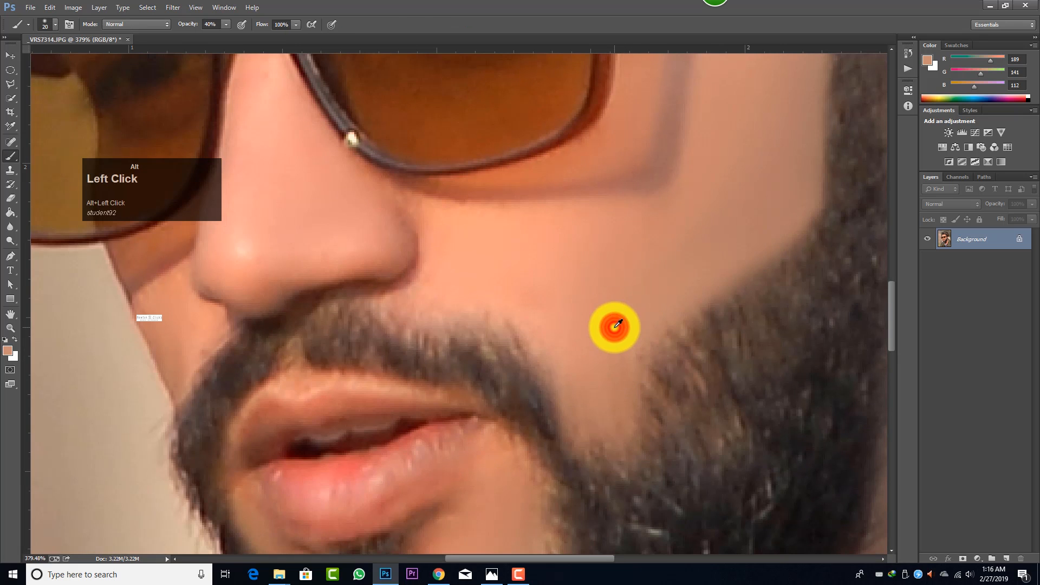
{"action": "left_click", "coordinate": [617, 407], "text": "shift"}
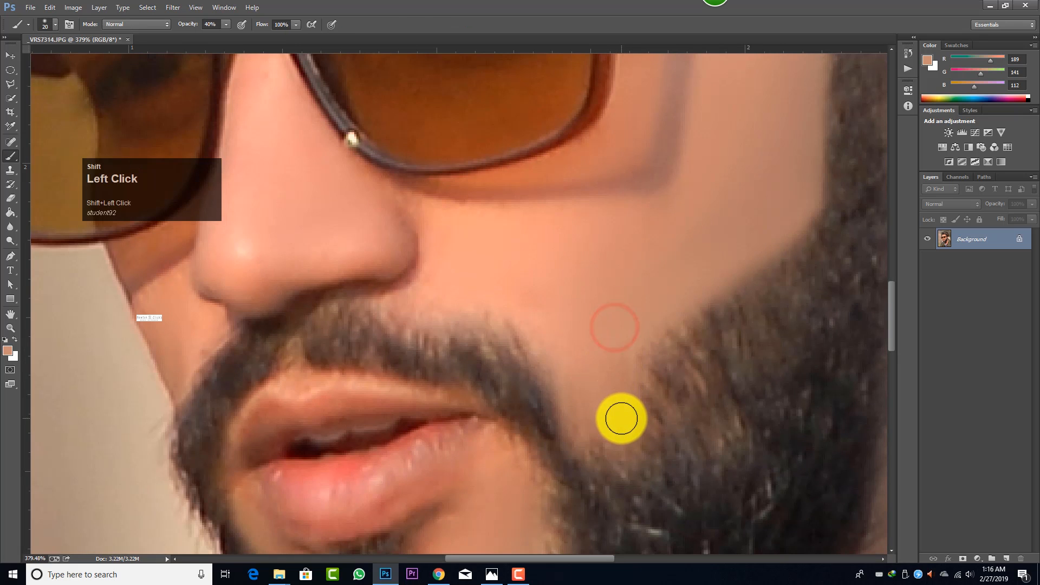
{"action": "left_click", "coordinate": [622, 423], "text": "shift"}
{"action": "left_click", "coordinate": [621, 426], "text": "shift"}
Step: Paint straight skin-tone strokes around the lower tip of the cheek, where the moustache meets the beard
{"action": "left_click", "coordinate": [621, 355], "text": "shift"}
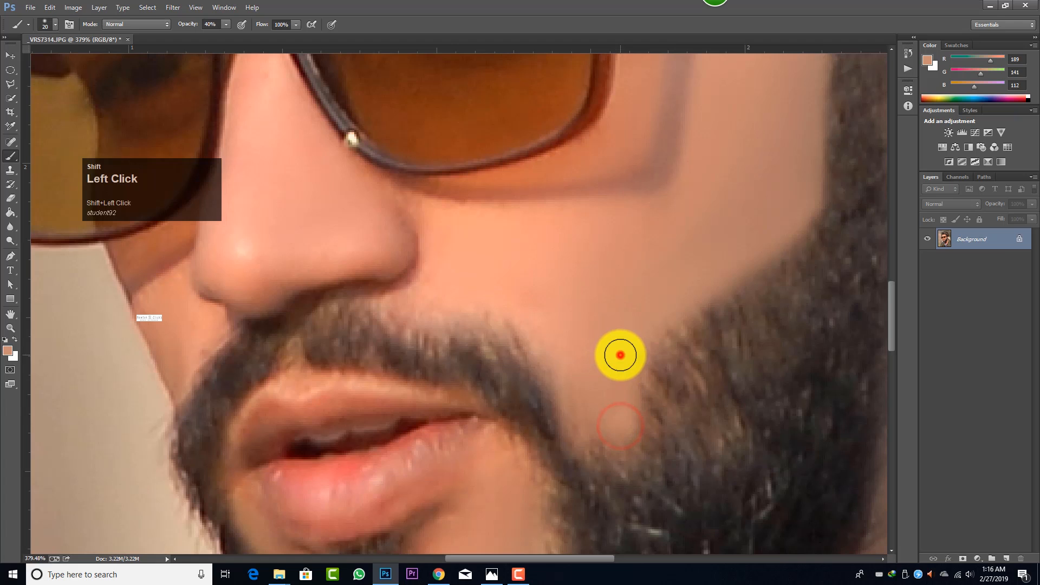
{"action": "left_click", "coordinate": [623, 421], "text": "shift"}
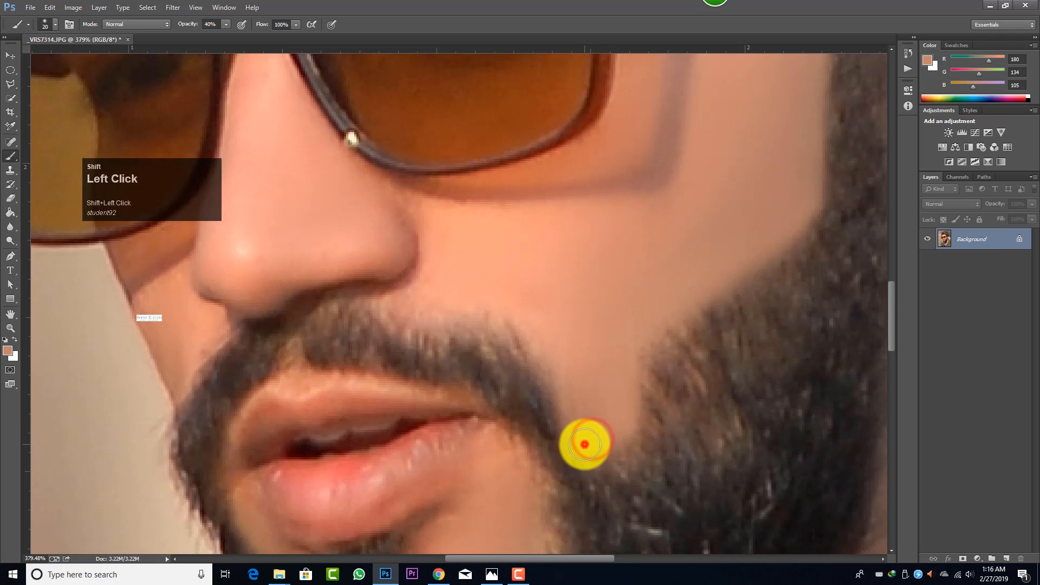
{"action": "left_click", "coordinate": [584, 445], "text": "shift"}
{"action": "left_click", "coordinate": [622, 428], "text": "shift"}
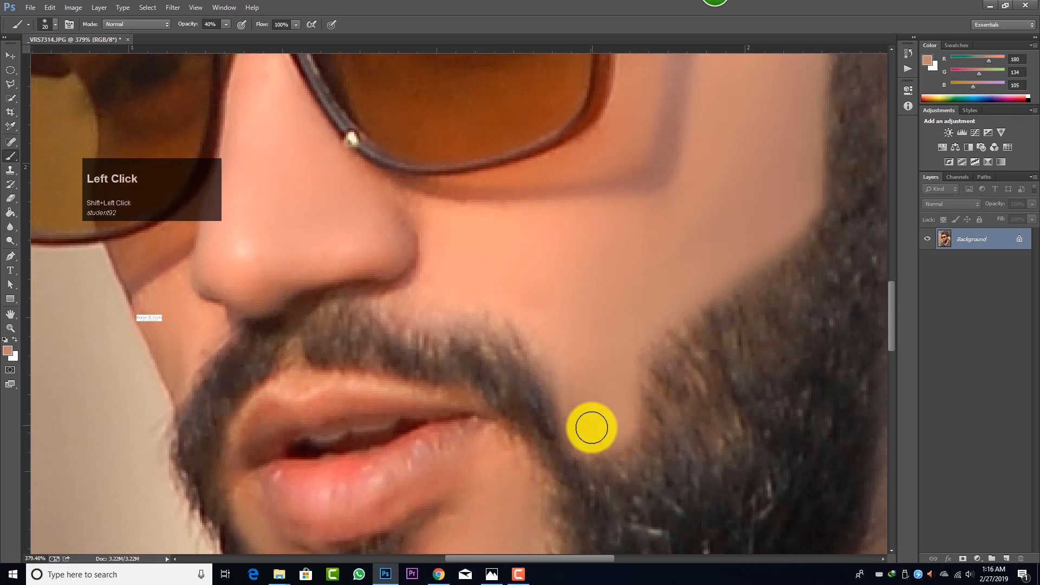
Step: Try to clean the moustache's outer edge with straight strokes of skin tone sampled from the lower cheek
{"action": "left_click", "coordinate": [593, 431], "text": "alt"}
{"action": "left_click", "coordinate": [593, 431]}
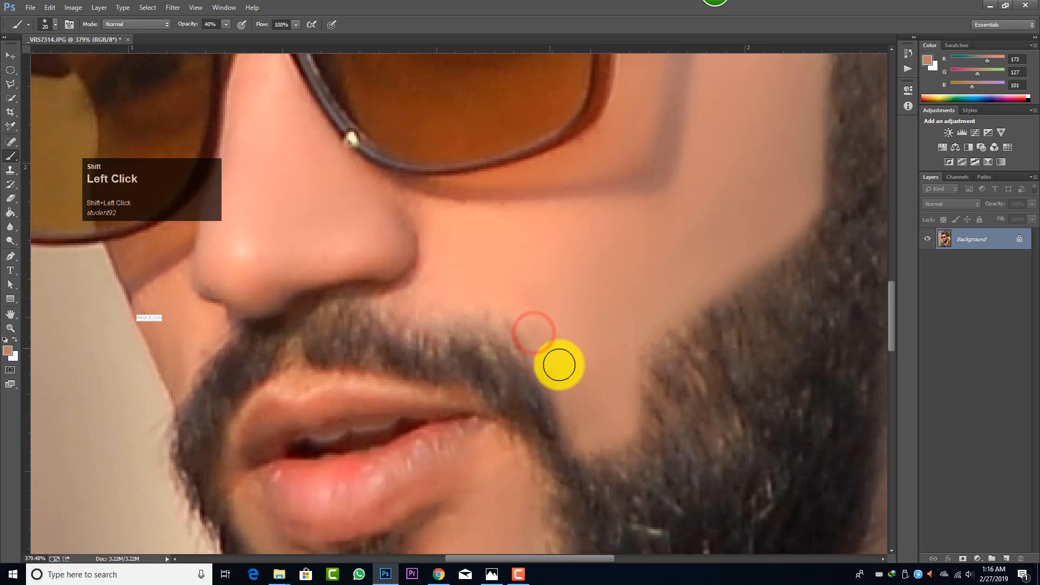
{"action": "left_click", "coordinate": [585, 426]}
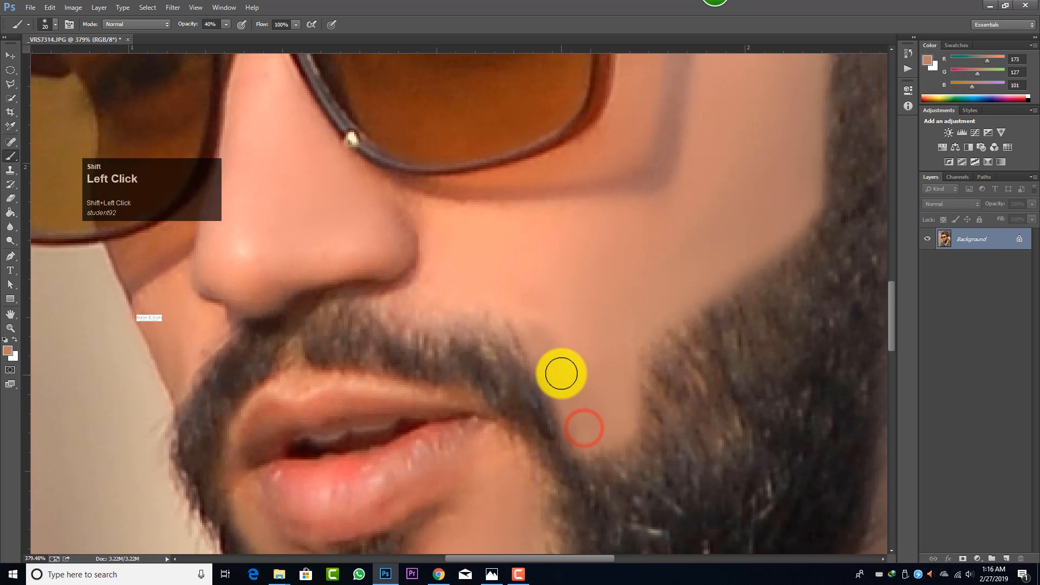
{"action": "key", "text": "ctrl+alt+z"}
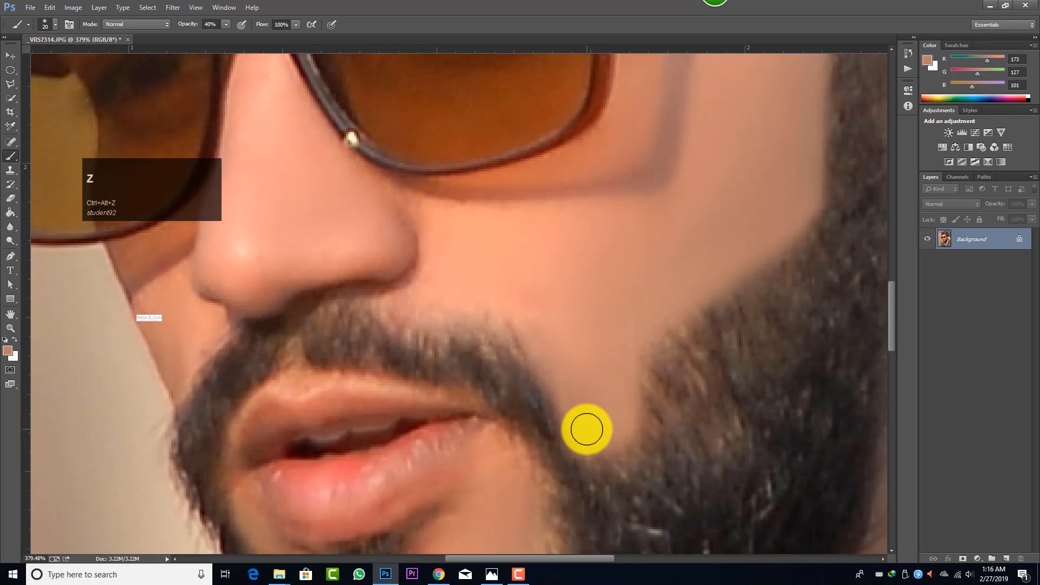
{"action": "left_click", "coordinate": [586, 428], "text": "alt"}
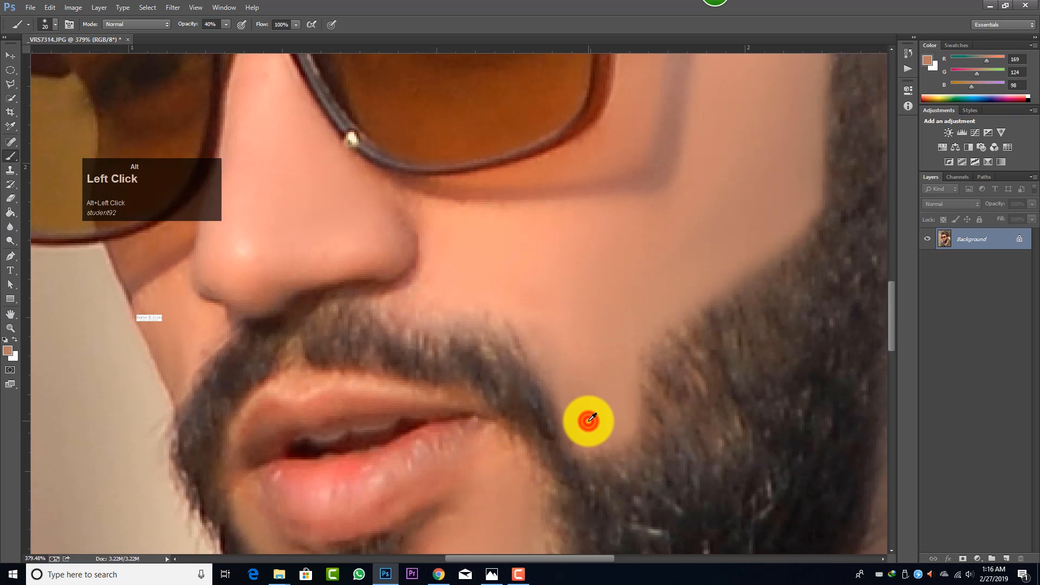
{"action": "left_click", "coordinate": [516, 324], "text": "shift"}
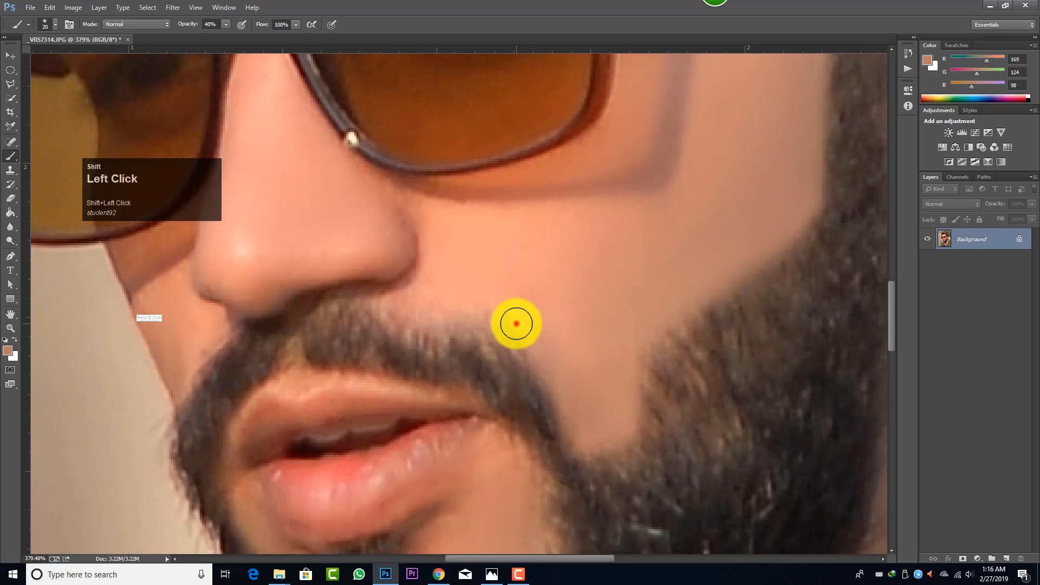
{"action": "key", "text": "ctrl+alt+z"}
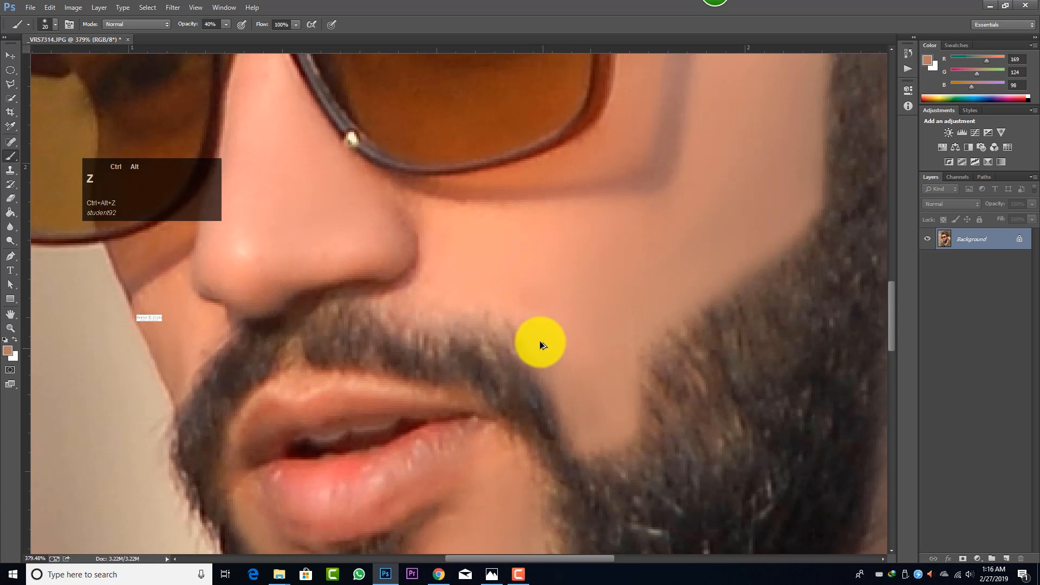
Step: Try longer straight strokes of the darker skin tone from the lower cheek tip past the moustache corner, and undo them
{"action": "left_click", "coordinate": [587, 420], "text": "shift"}
{"action": "left_click", "coordinate": [522, 323], "text": "shift"}
{"action": "left_click", "coordinate": [494, 302], "text": "shift"}
{"action": "left_click", "coordinate": [579, 411]}
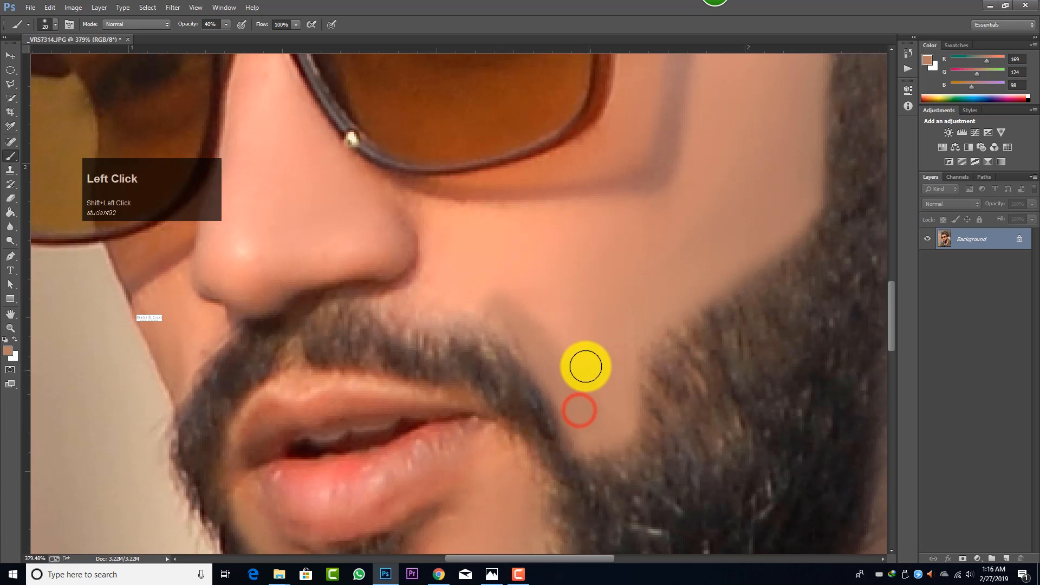
{"action": "scroll", "coordinate": [567, 364], "scroll_direction": "down", "scroll_amount": 3}
{"action": "key", "text": "ctrl+alt+z"}
{"action": "key", "text": "ctrl+alt+z"}
{"action": "key", "text": "ctrl+alt+z"}
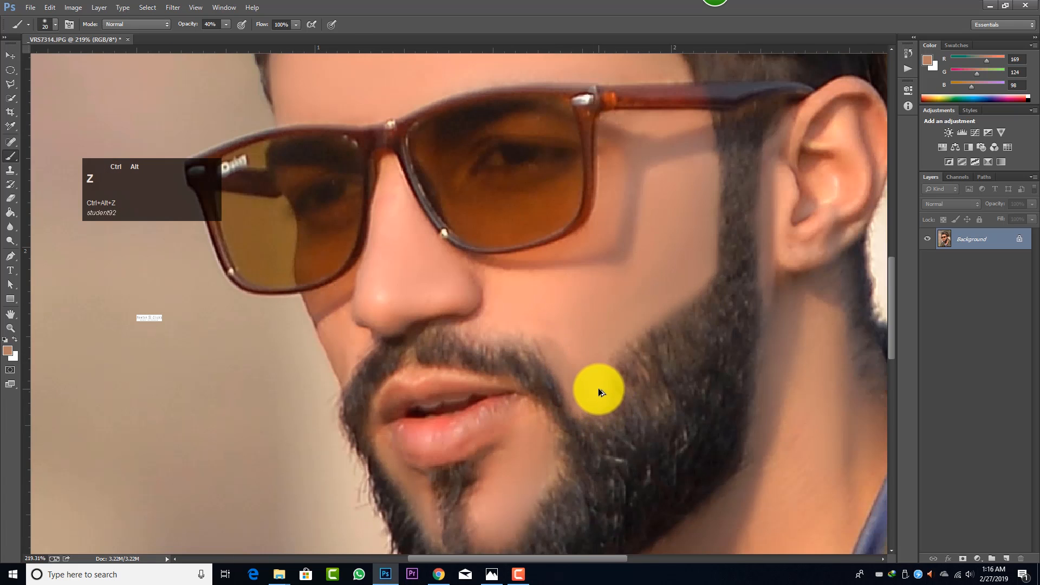
{"action": "scroll", "coordinate": [585, 381], "scroll_direction": "up", "scroll_amount": 3}
{"action": "key", "text": "ctrl+alt+z"}
Step: Sample the lighter skin tone above the moustache corner and paint it straight along the moustache's outer edge down to the beard
{"action": "mouse_move", "coordinate": [591, 380]}
{"action": "left_mouse_down"}
{"action": "mouse_move", "coordinate": [573, 343]}
{"action": "mouse_move", "coordinate": [592, 404]}
{"action": "mouse_move", "coordinate": [566, 350]}
{"action": "mouse_move", "coordinate": [519, 295]}
{"action": "left_mouse_up"}
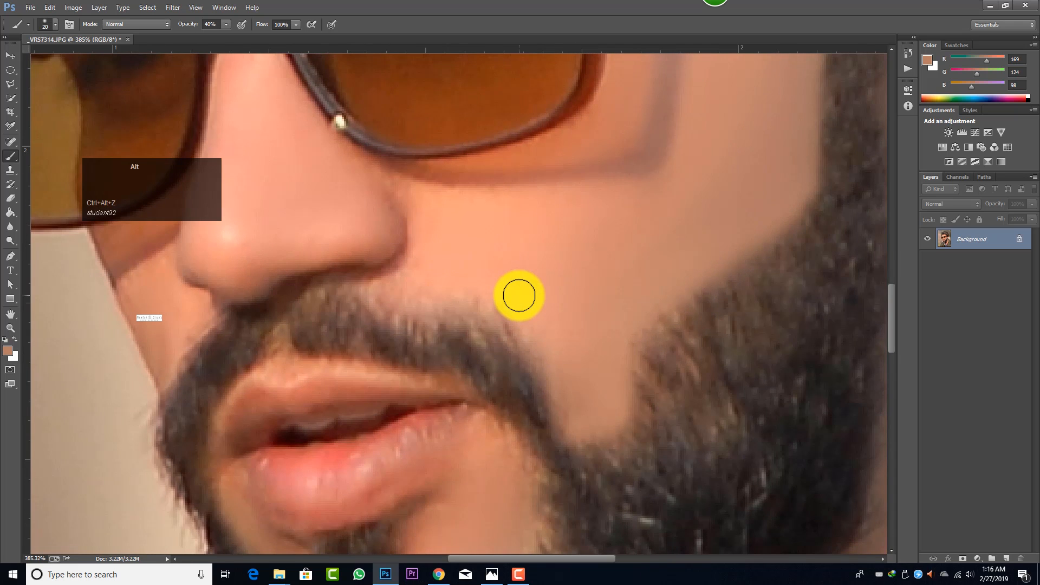
{"action": "left_click", "coordinate": [519, 295], "text": "alt"}
{"action": "left_click", "coordinate": [517, 294]}
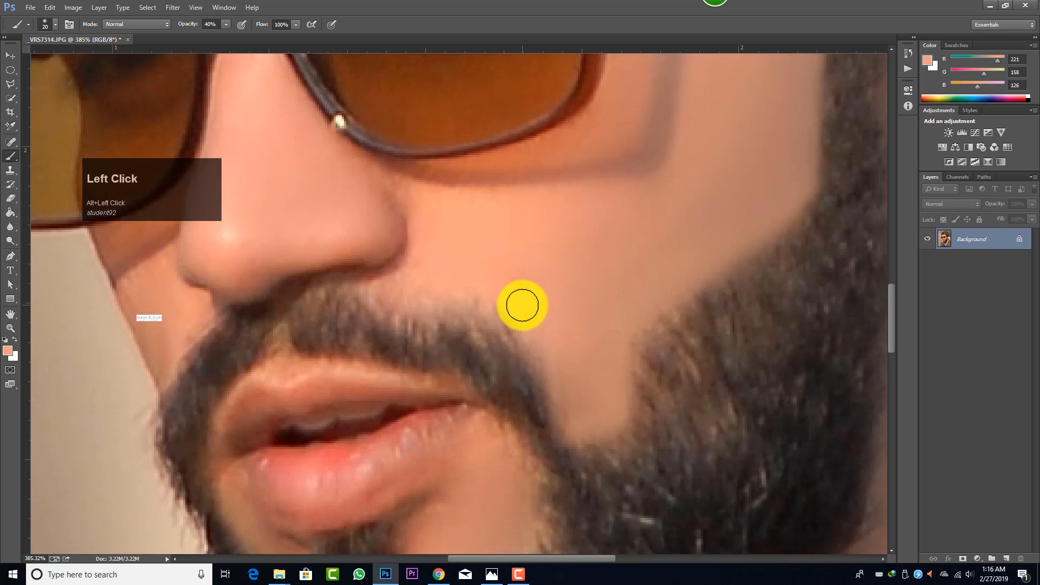
{"action": "left_click", "coordinate": [574, 415], "text": "shift"}
{"action": "left_click", "coordinate": [525, 314], "text": "shift"}
{"action": "scroll", "coordinate": [538, 346], "scroll_direction": "down", "scroll_amount": 5}
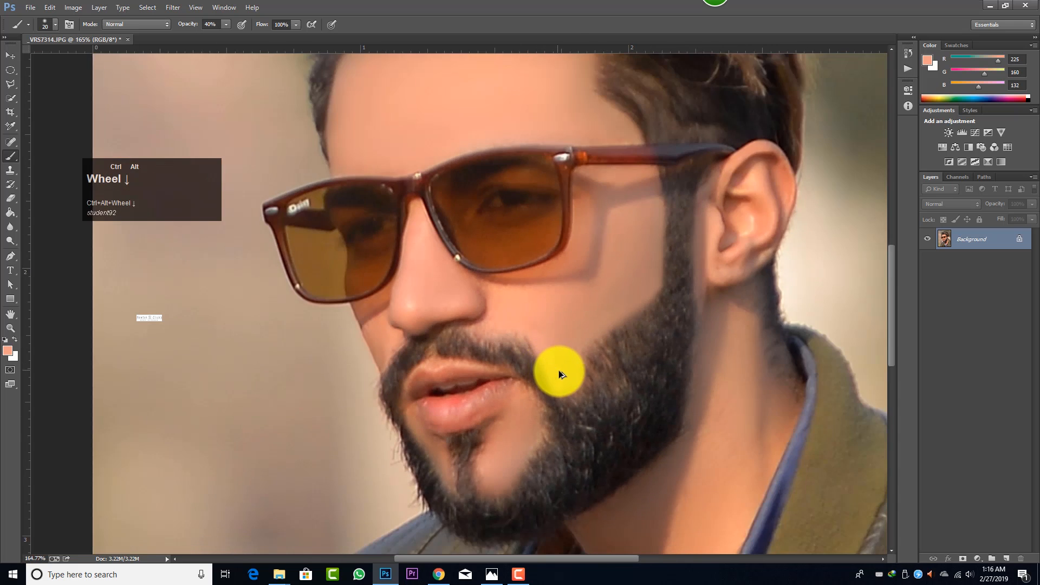
Step: Sample skin beside the moustache corner and paint straight strokes along the moustache's upper edge below the nose
{"action": "scroll", "coordinate": [557, 369], "scroll_direction": "up", "scroll_amount": 4}
{"action": "left_click", "coordinate": [508, 305], "text": "alt"}
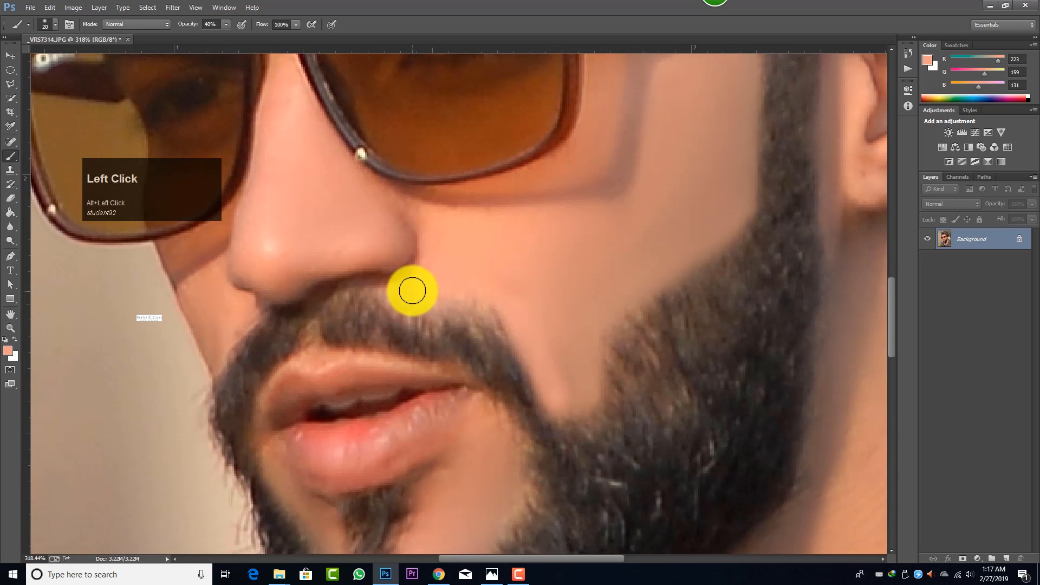
{"action": "left_click", "coordinate": [504, 304], "text": "alt"}
{"action": "left_click", "coordinate": [426, 291]}
{"action": "left_click", "coordinate": [423, 291], "text": "shift"}
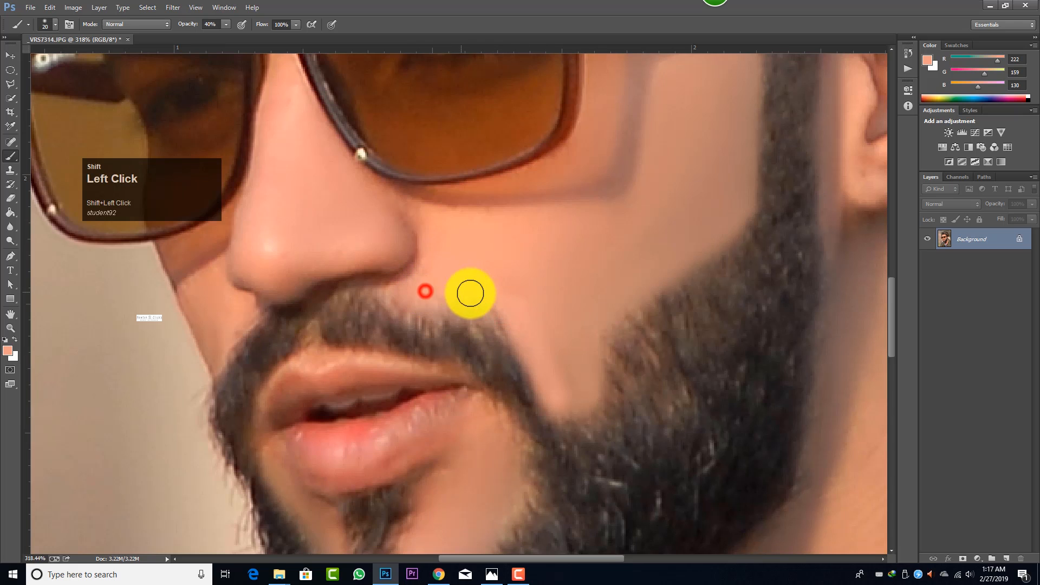
{"action": "left_click", "coordinate": [502, 309], "text": "shift"}
{"action": "left_click", "coordinate": [498, 299], "text": "alt"}
{"action": "left_click", "coordinate": [433, 287], "text": "alt"}
{"action": "scroll", "coordinate": [492, 340], "scroll_direction": "up", "scroll_amount": 6}
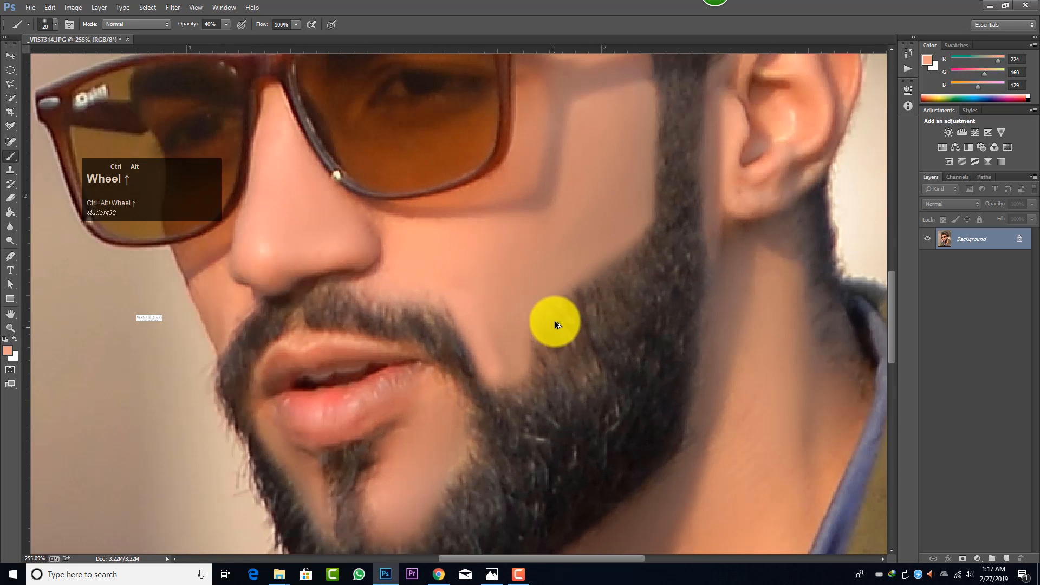
Step: Switch to the Mixer Brush, enlarge it to size 35 and blend the painted cheek skin next to the moustache
{"action": "right_click", "coordinate": [14, 161]}
{"action": "left_click", "coordinate": [48, 184]}
{"action": "key", "text": "bracketright"}
{"action": "key", "text": "bracketright"}
{"action": "key", "text": "bracketright"}
{"action": "mouse_move", "coordinate": [429, 269]}
{"action": "left_mouse_down"}
{"action": "mouse_move", "coordinate": [406, 278]}
{"action": "mouse_move", "coordinate": [440, 275]}
{"action": "mouse_move", "coordinate": [501, 330]}
{"action": "mouse_move", "coordinate": [499, 367]}
{"action": "mouse_move", "coordinate": [493, 336]}
{"action": "mouse_move", "coordinate": [494, 355]}
{"action": "mouse_move", "coordinate": [554, 265]}
{"action": "mouse_move", "coordinate": [506, 356]}
{"action": "mouse_move", "coordinate": [430, 278]}
{"action": "mouse_move", "coordinate": [400, 281]}
{"action": "mouse_move", "coordinate": [453, 289]}
{"action": "mouse_move", "coordinate": [489, 340]}
{"action": "left_mouse_up"}
{"action": "scroll", "coordinate": [488, 339], "scroll_direction": "down", "scroll_amount": 5, "text": "ctrl+alt"}
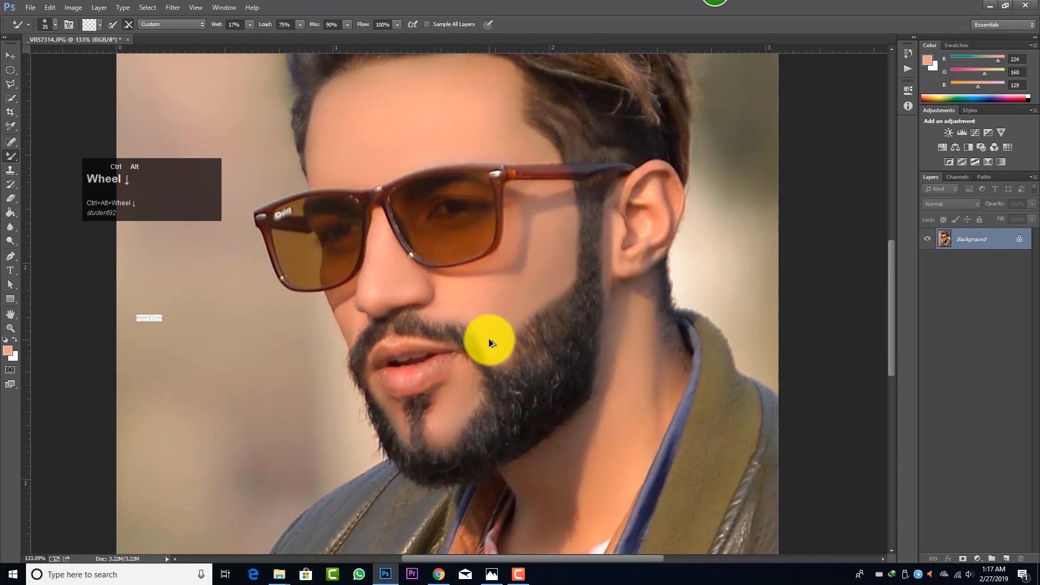
Step: Blend the cheek skin along the moustache's upper and outer edge with a smaller Mixer Brush, adjusting its size
{"action": "scroll", "coordinate": [489, 339], "scroll_direction": "up", "scroll_amount": 3, "text": "ctrl+alt"}
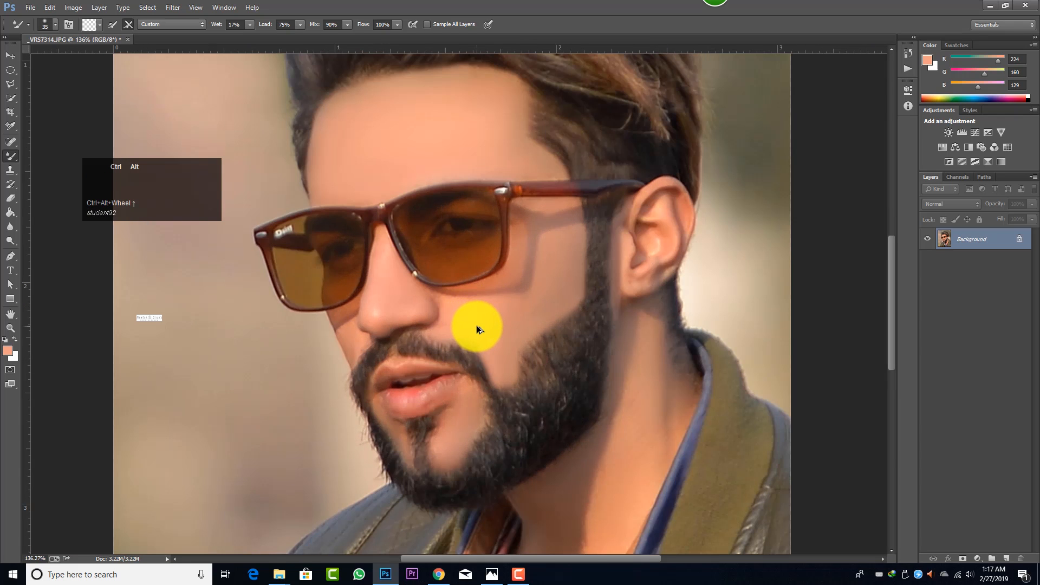
{"action": "scroll", "coordinate": [476, 328], "scroll_direction": "down", "scroll_amount": 4, "text": "ctrl+alt"}
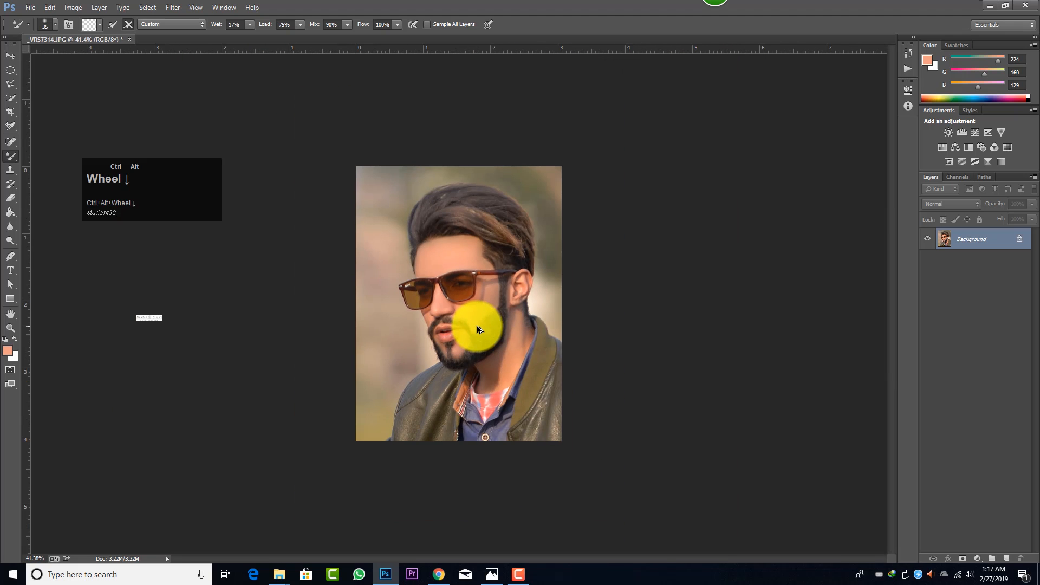
{"action": "scroll", "coordinate": [477, 328], "scroll_direction": "up", "scroll_amount": 2, "text": "ctrl+alt"}
{"action": "scroll", "coordinate": [476, 325], "scroll_direction": "up", "scroll_amount": 3, "text": "ctrl+alt"}
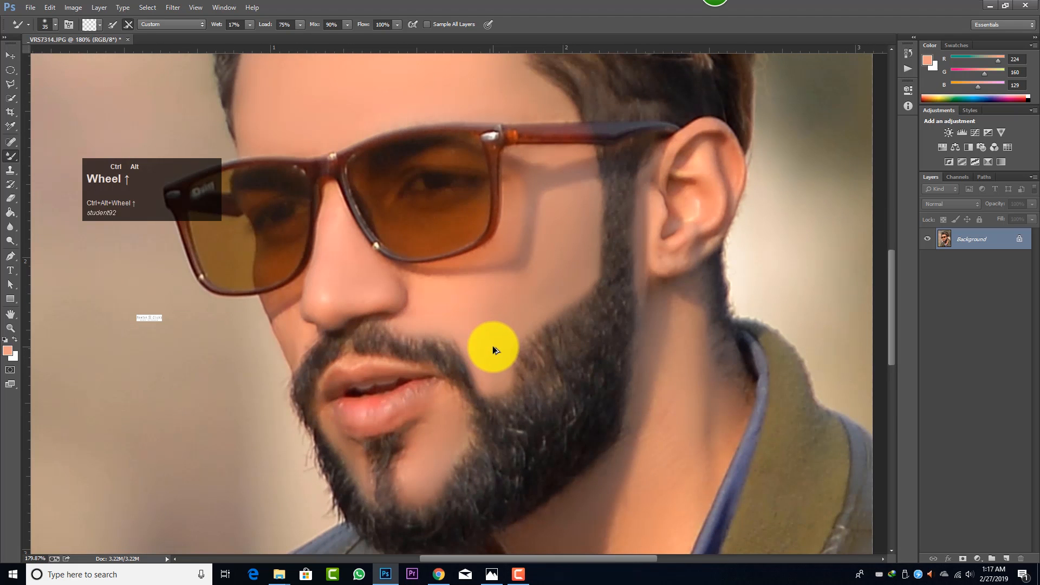
{"action": "scroll", "coordinate": [493, 345], "scroll_direction": "up", "scroll_amount": 1, "text": "ctrl+alt"}
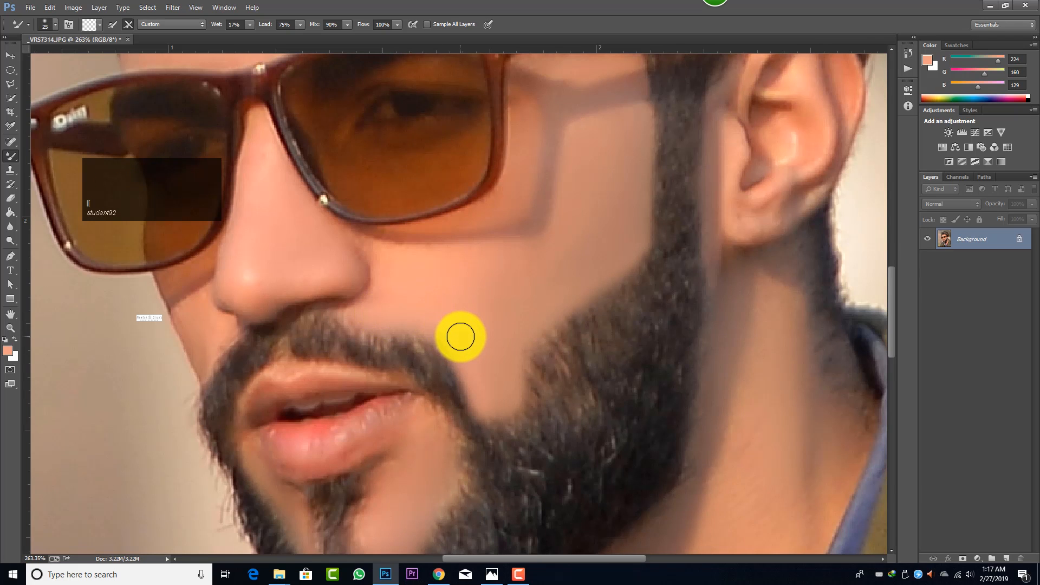
{"action": "key", "text": "bracketright"}
{"action": "mouse_move", "coordinate": [485, 330]}
{"action": "left_mouse_down"}
{"action": "mouse_move", "coordinate": [487, 393]}
{"action": "mouse_move", "coordinate": [490, 359]}
{"action": "mouse_move", "coordinate": [459, 329]}
{"action": "mouse_move", "coordinate": [391, 315]}
{"action": "mouse_move", "coordinate": [472, 326]}
{"action": "mouse_move", "coordinate": [462, 336]}
{"action": "mouse_move", "coordinate": [426, 310]}
{"action": "mouse_move", "coordinate": [378, 316]}
{"action": "mouse_move", "coordinate": [433, 316]}
{"action": "mouse_move", "coordinate": [450, 329]}
{"action": "mouse_move", "coordinate": [394, 314]}
{"action": "left_mouse_up"}
{"action": "key", "text": "bracketleft"}
{"action": "key", "text": "bracketleft"}
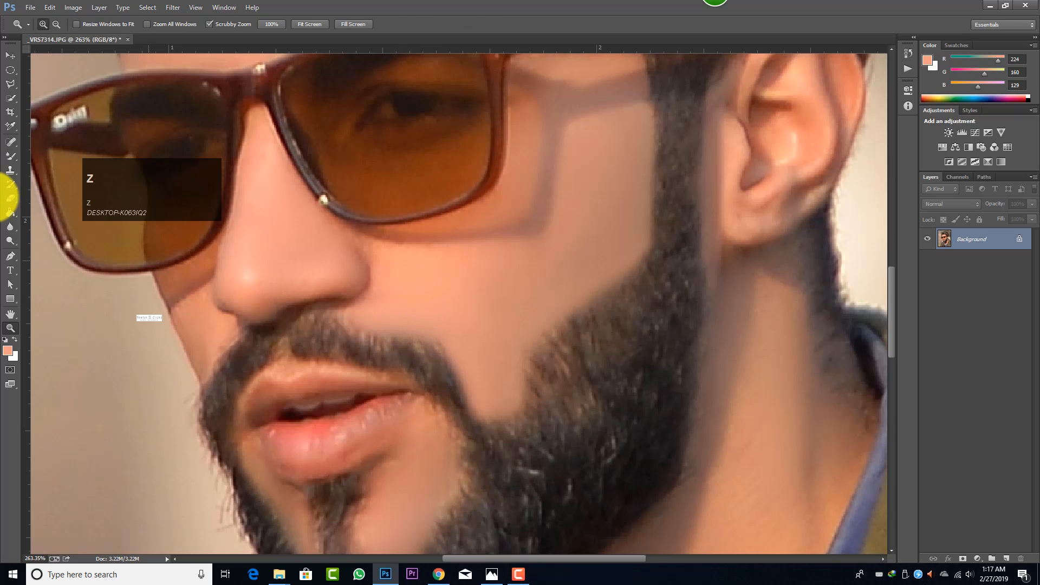
Step: Switch back to the Brush, sample skin beside the nostril and paint straight strokes along the moustache's upper edge
{"action": "right_click", "coordinate": [9, 155]}
{"action": "left_click", "coordinate": [43, 154]}
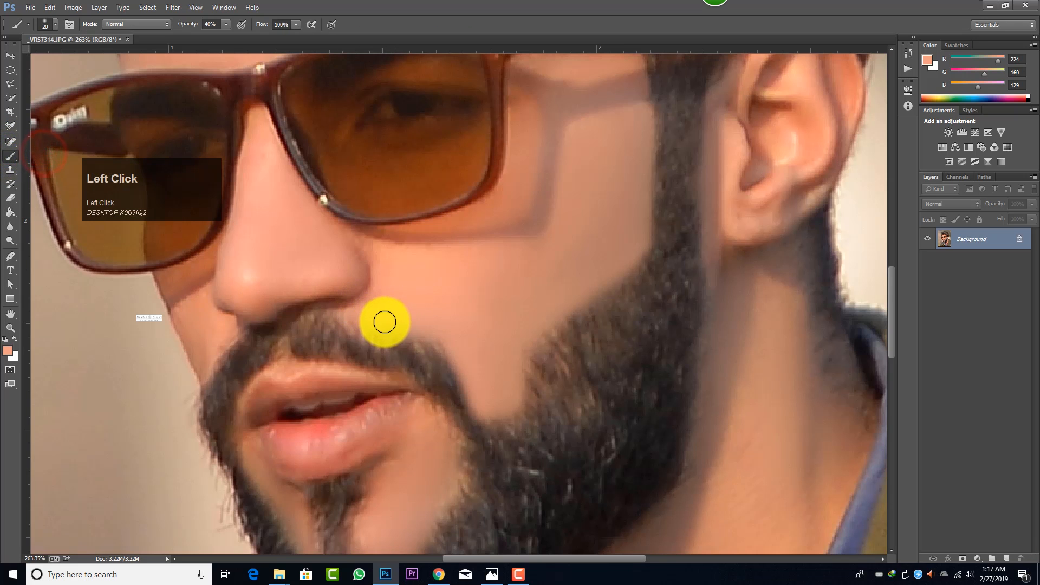
{"action": "left_click", "coordinate": [373, 311], "text": "alt"}
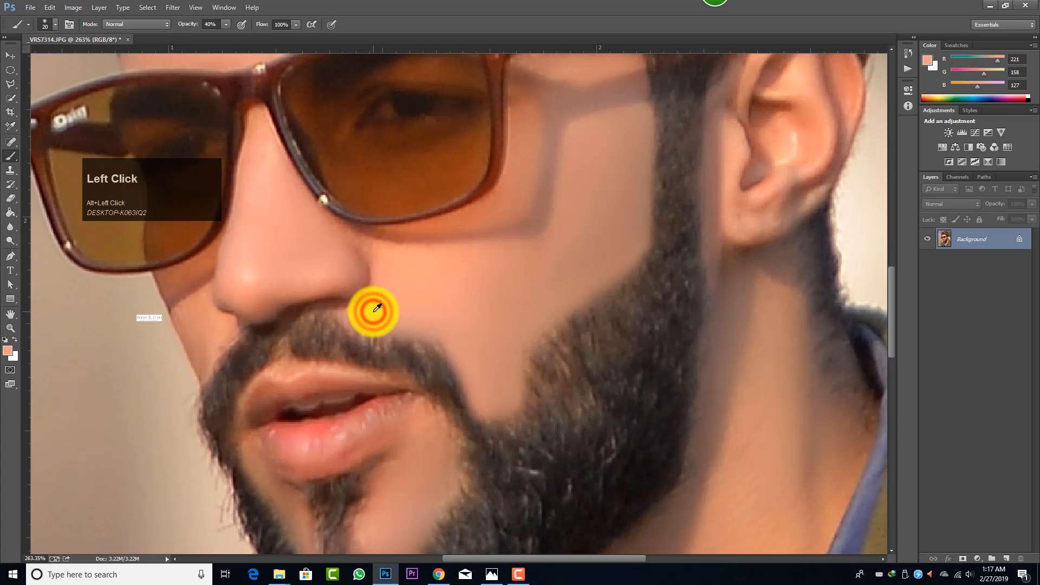
{"action": "left_click", "coordinate": [374, 311], "text": "ctrl"}
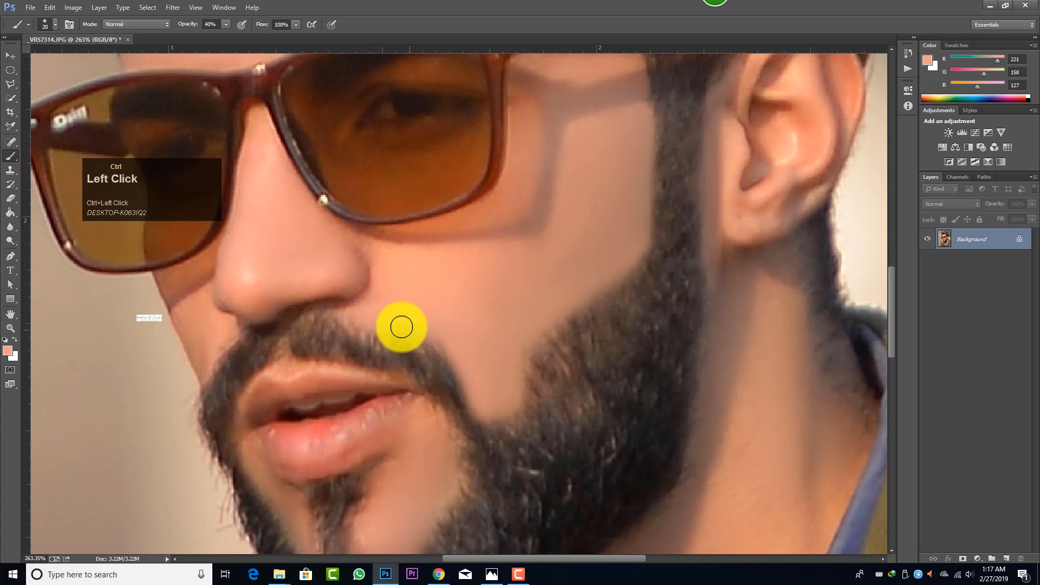
{"action": "left_click", "coordinate": [369, 313]}
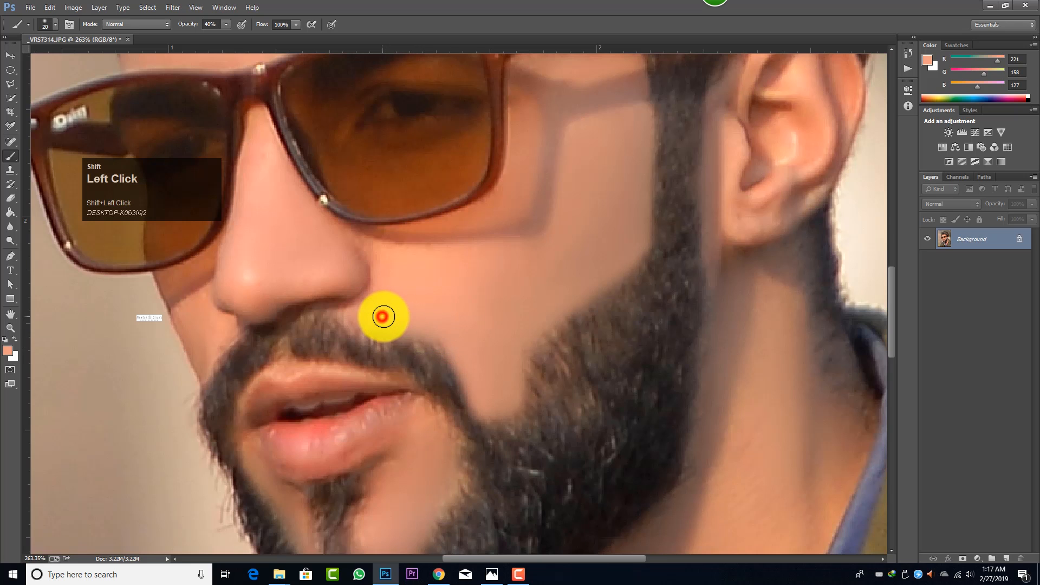
{"action": "left_click", "coordinate": [462, 348]}
{"action": "scroll", "coordinate": [463, 349], "scroll_direction": "down", "scroll_amount": 5}
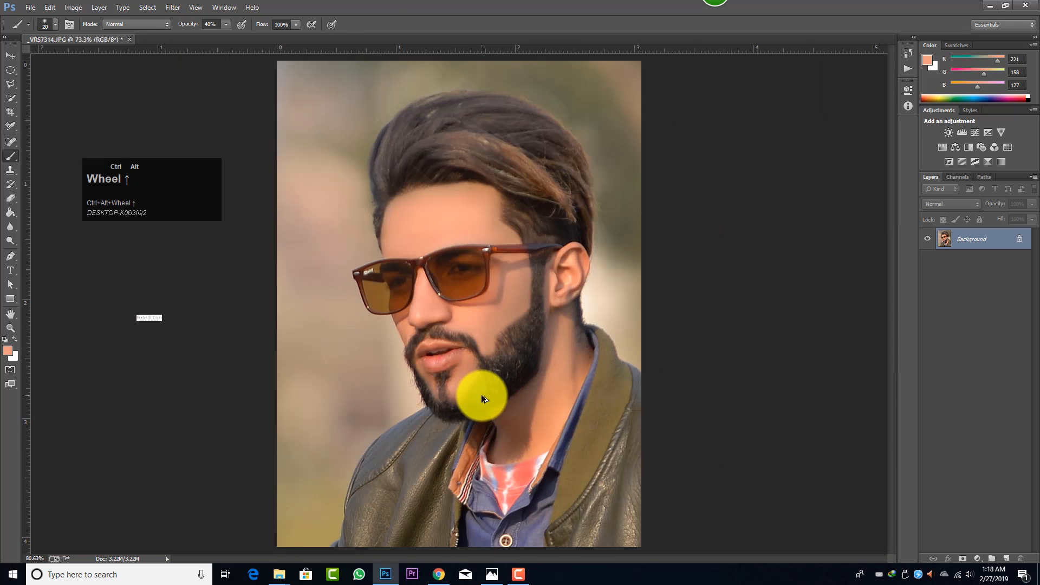
Step: Sample skin at the mouth corner and paint straight strokes between the mouth corner and the inner beard edge
{"action": "scroll", "coordinate": [477, 390], "scroll_direction": "up", "scroll_amount": 5}
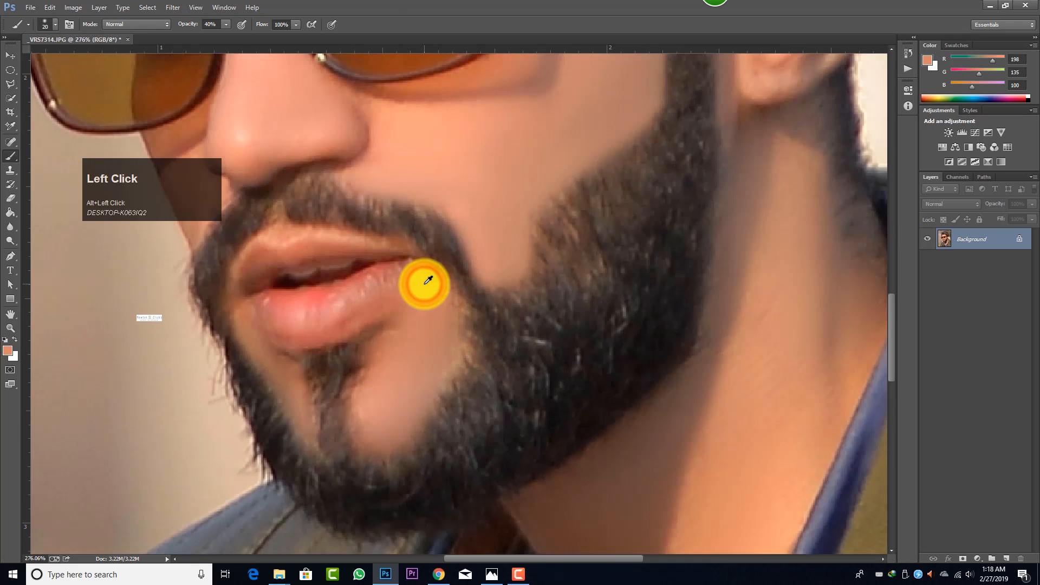
{"action": "left_click", "coordinate": [450, 343], "text": "shift"}
{"action": "left_click", "coordinate": [426, 283], "text": "shift"}
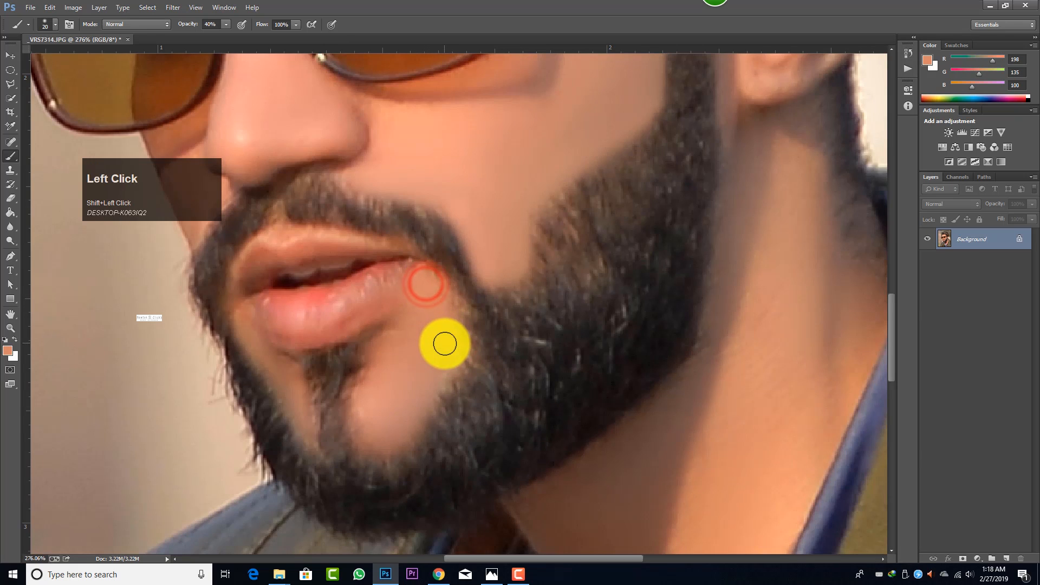
Step: Sample the chin skin tone and clean the edges of the bare chin area up to just below the lower lip
{"action": "left_click", "coordinate": [448, 337], "text": "alt"}
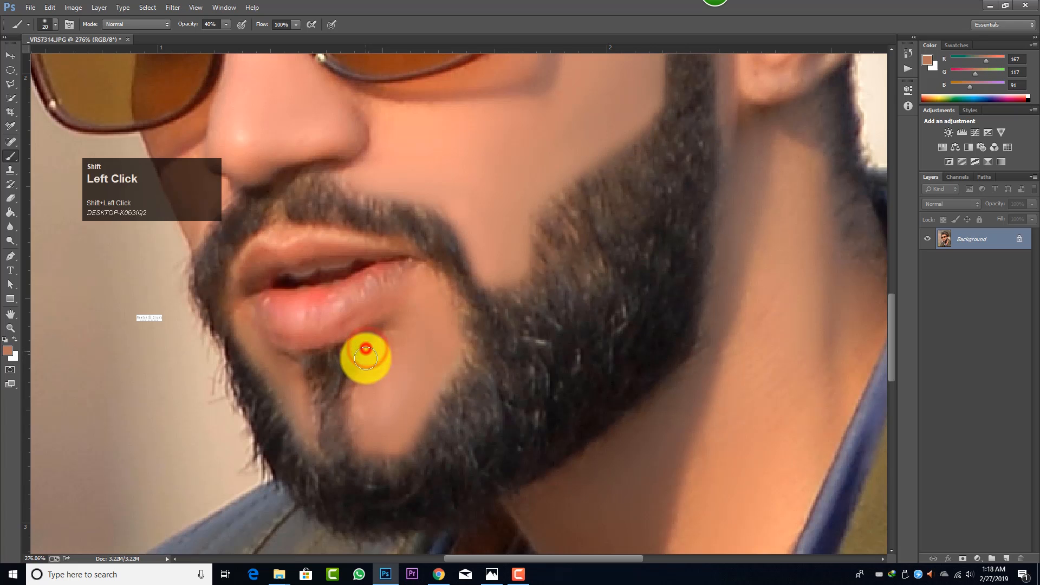
{"action": "left_click", "coordinate": [367, 348], "text": "shift"}
{"action": "scroll", "coordinate": [369, 410], "scroll_direction": "right", "scroll_amount": 1}
{"action": "scroll", "coordinate": [369, 410], "scroll_direction": "right", "scroll_amount": 3}
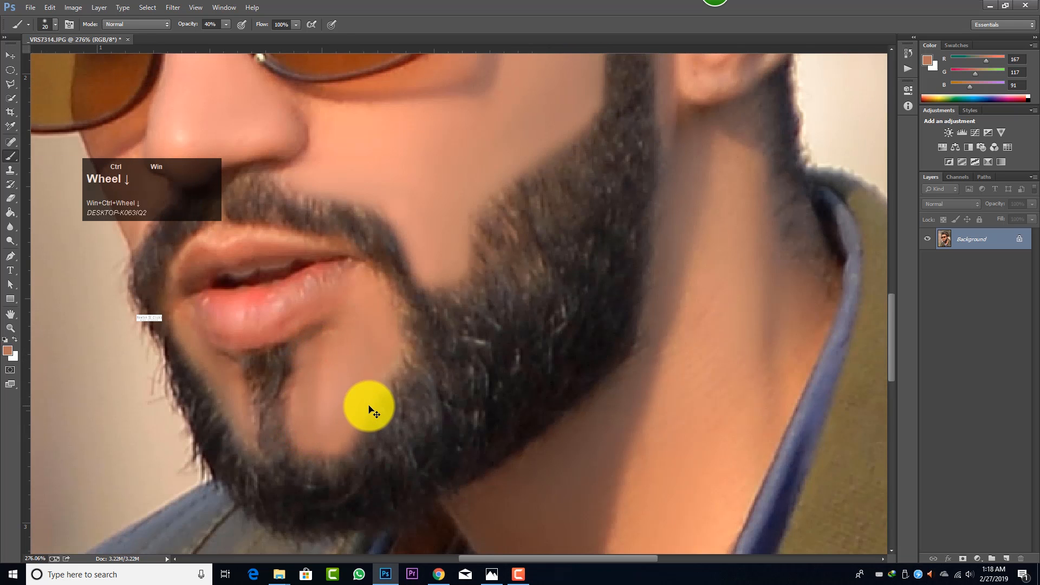
{"action": "scroll", "coordinate": [354, 402], "scroll_direction": "down", "scroll_amount": 5}
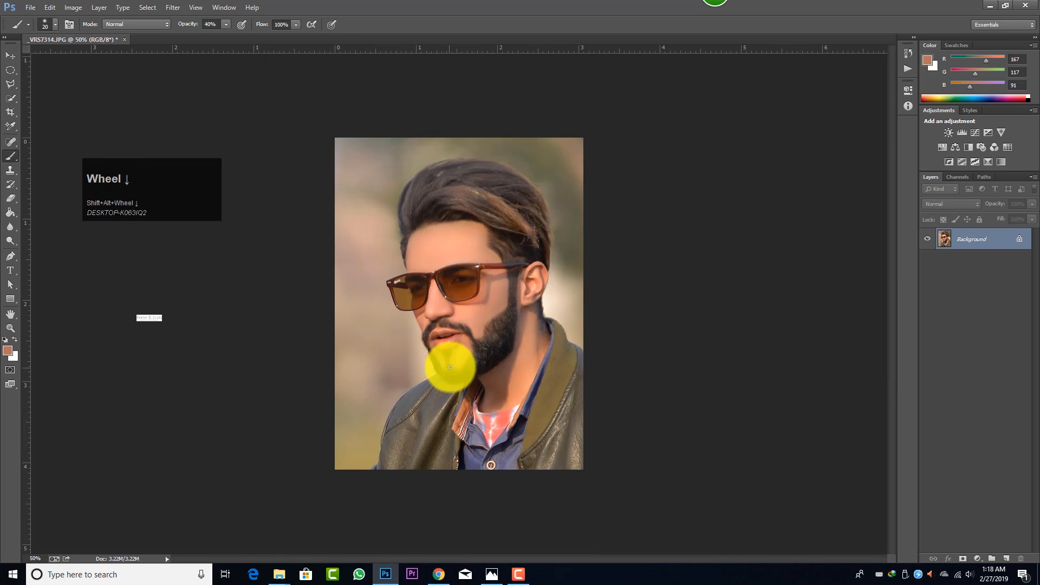
Step: Blend the bare chin skin below the mouth corner using the Mixer Brush at size 30
{"action": "scroll", "coordinate": [462, 361], "scroll_direction": "up", "scroll_amount": 6}
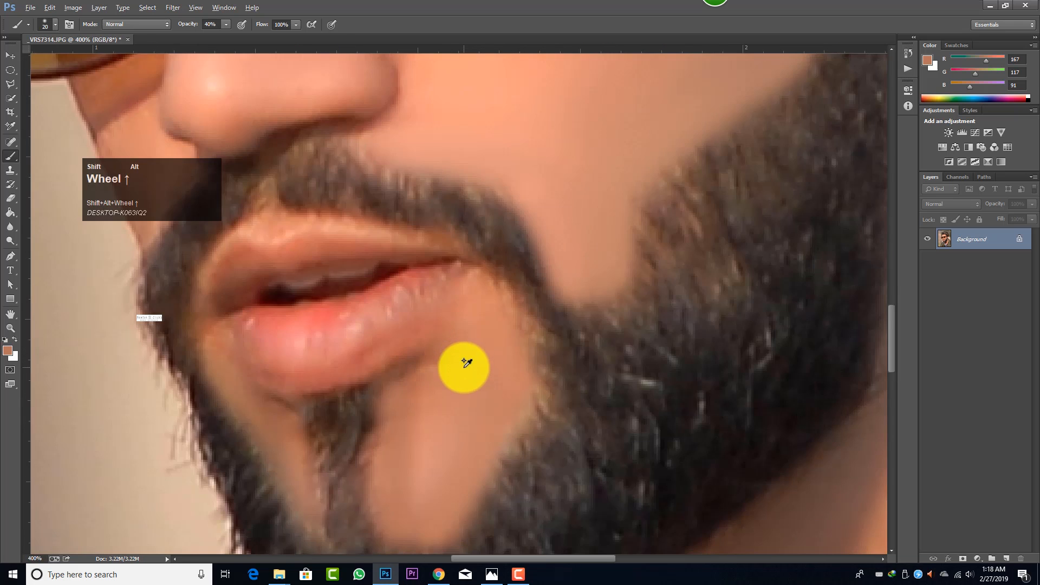
{"action": "right_click", "coordinate": [13, 160]}
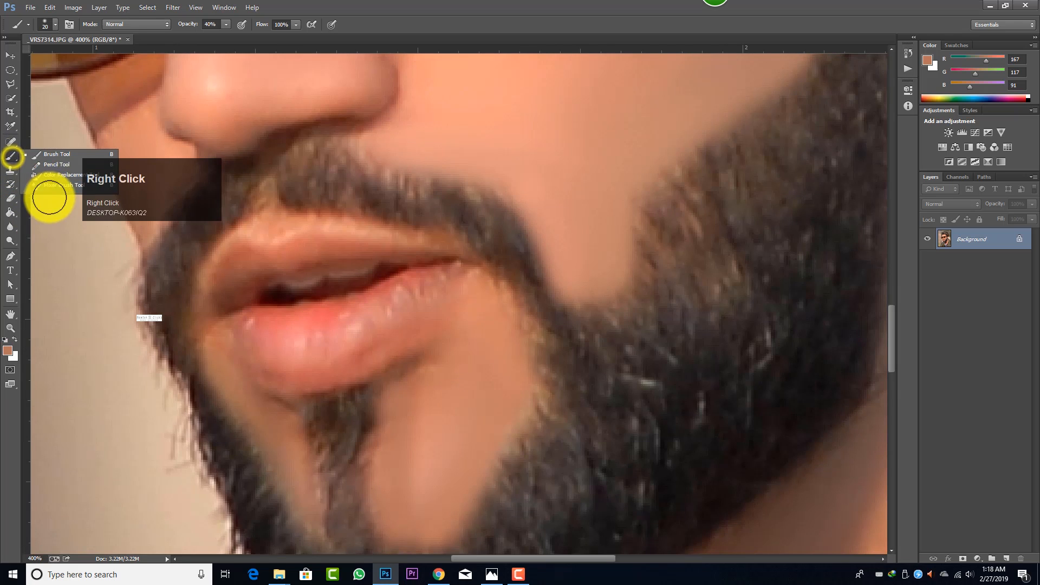
{"action": "left_click", "coordinate": [46, 182]}
{"action": "key", "text": "bracketright"}
{"action": "mouse_move", "coordinate": [465, 369]}
{"action": "left_mouse_down"}
{"action": "mouse_move", "coordinate": [476, 339]}
{"action": "mouse_move", "coordinate": [486, 418]}
{"action": "mouse_move", "coordinate": [418, 477]}
{"action": "mouse_move", "coordinate": [441, 371]}
{"action": "mouse_move", "coordinate": [404, 432]}
{"action": "mouse_move", "coordinate": [414, 493]}
{"action": "mouse_move", "coordinate": [430, 409]}
{"action": "left_mouse_up"}
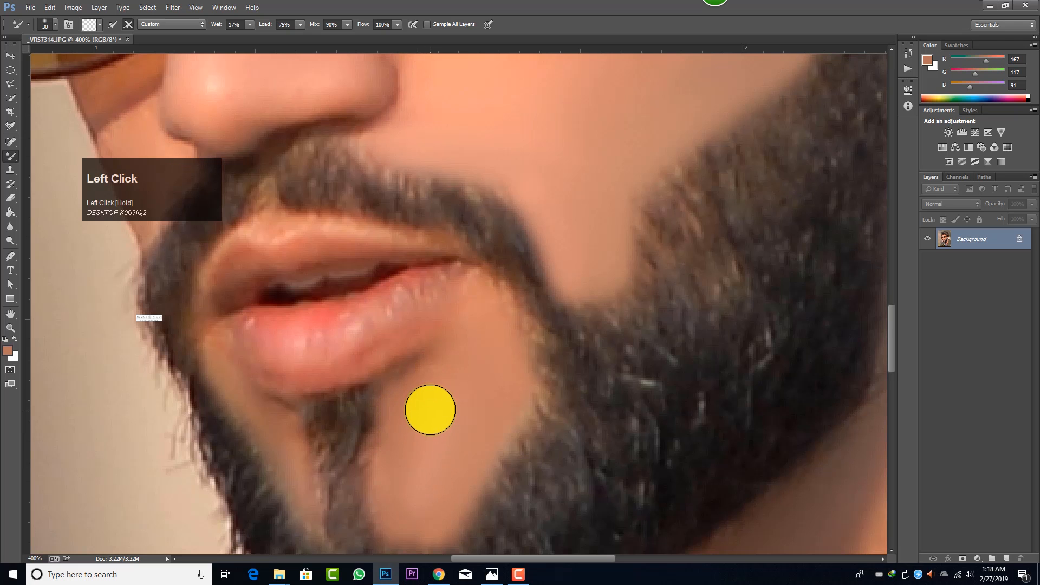
Step: Set the Mixer Brush wetness to 21% and size to 35, and smooth the larger bare chin patch up to the lower lip
{"action": "scroll", "coordinate": [278, 285], "scroll_direction": "down", "scroll_amount": 1}
{"action": "scroll", "coordinate": [372, 365], "scroll_direction": "down", "scroll_amount": 6}
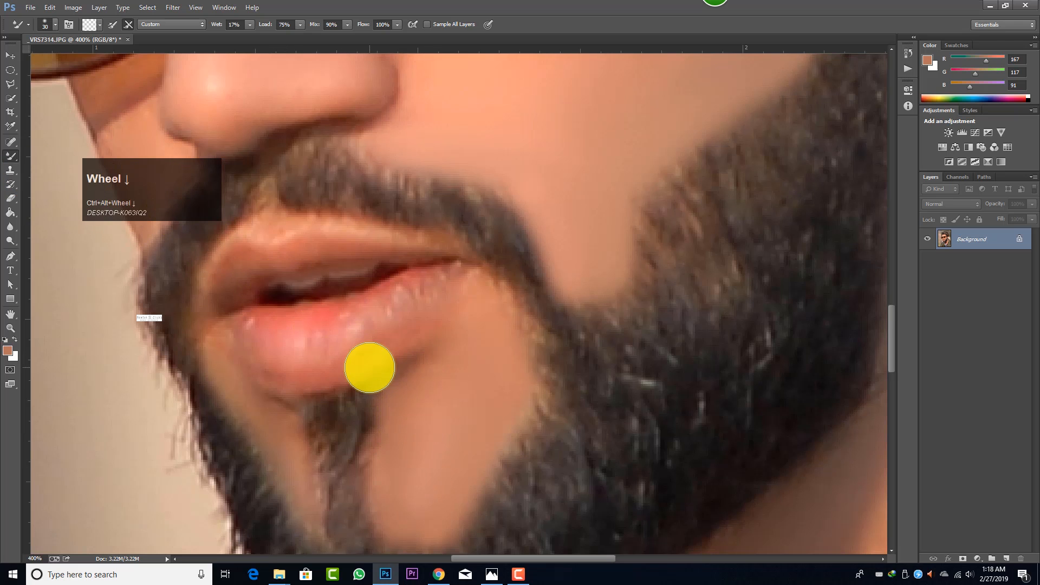
{"action": "scroll", "coordinate": [440, 375], "scroll_direction": "up", "scroll_amount": 3}
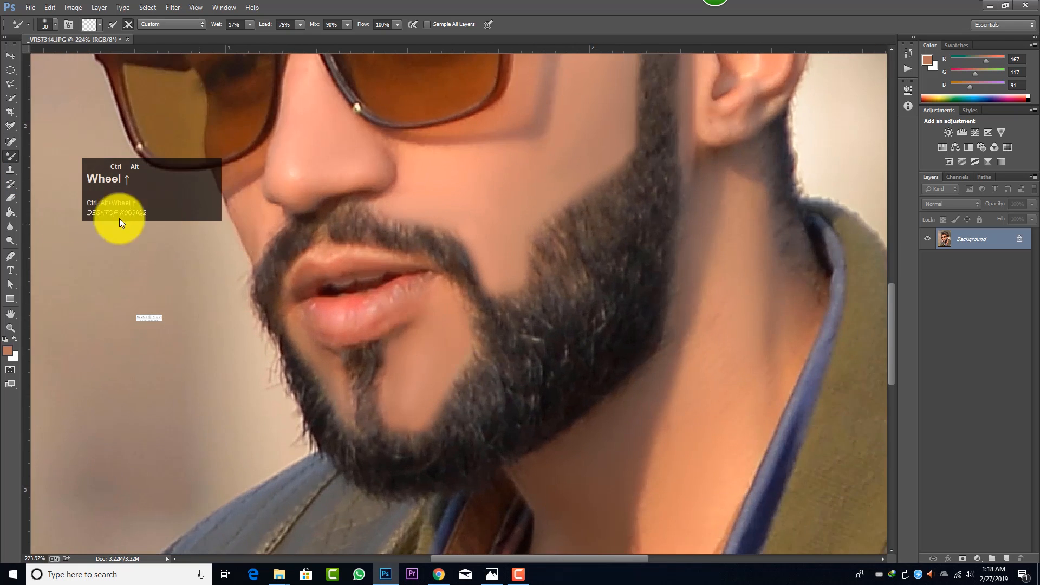
{"action": "right_click", "coordinate": [11, 157]}
{"action": "left_click", "coordinate": [49, 185]}
{"action": "left_click", "coordinate": [249, 24]}
{"action": "left_click_drag", "start_coordinate": [252, 39], "coordinate": [252, 37]}
{"action": "key", "text": "]"}
{"action": "mouse_move", "coordinate": [428, 355]}
{"action": "left_mouse_down"}
{"action": "mouse_move", "coordinate": [411, 390]}
{"action": "mouse_move", "coordinate": [421, 368]}
{"action": "mouse_move", "coordinate": [411, 366]}
{"action": "mouse_move", "coordinate": [418, 376]}
{"action": "mouse_move", "coordinate": [444, 321]}
{"action": "mouse_move", "coordinate": [417, 350]}
{"action": "mouse_move", "coordinate": [409, 414]}
{"action": "mouse_move", "coordinate": [427, 337]}
{"action": "mouse_move", "coordinate": [420, 323]}
{"action": "mouse_move", "coordinate": [436, 302]}
{"action": "mouse_move", "coordinate": [438, 311]}
{"action": "left_mouse_up"}
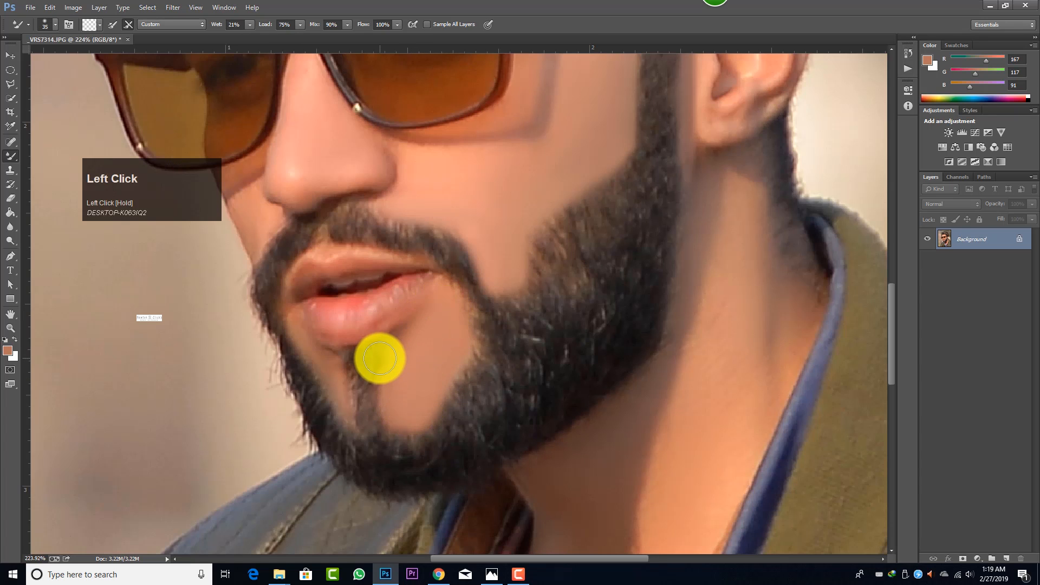
Step: Blend the narrow skin strip between the soul patch and the far beard edge using a smaller Mixer Brush
{"action": "scroll", "coordinate": [379, 358], "scroll_direction": "down", "scroll_amount": 2}
{"action": "scroll", "coordinate": [376, 358], "scroll_direction": "up", "scroll_amount": 4}
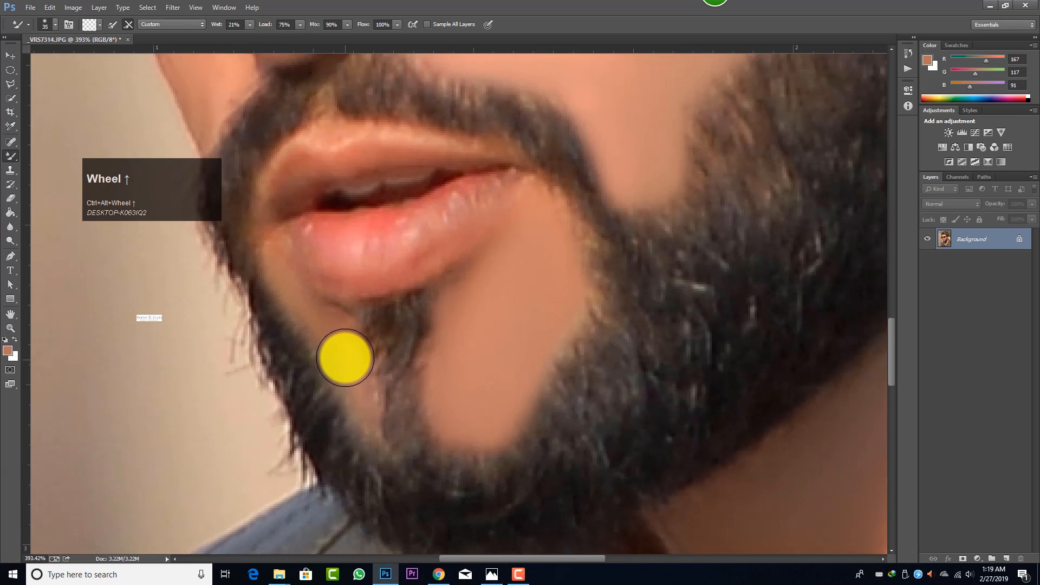
{"action": "key", "text": "bracketleft"}
{"action": "key", "text": "bracketleft"}
{"action": "key", "text": "bracketleft"}
{"action": "mouse_move", "coordinate": [286, 280]}
{"action": "left_mouse_down"}
{"action": "mouse_move", "coordinate": [336, 330]}
{"action": "mouse_move", "coordinate": [362, 383]}
{"action": "mouse_move", "coordinate": [309, 330]}
{"action": "mouse_move", "coordinate": [316, 336]}
{"action": "left_mouse_up"}
{"action": "key", "text": "bracketright"}
Step: Switch to the Brush at size 15, sample skin beside the soul patch and paint straight strokes along the narrow strip's beard edge
{"action": "left_click_drag", "start_coordinate": [12, 156], "coordinate": [31, 157]}
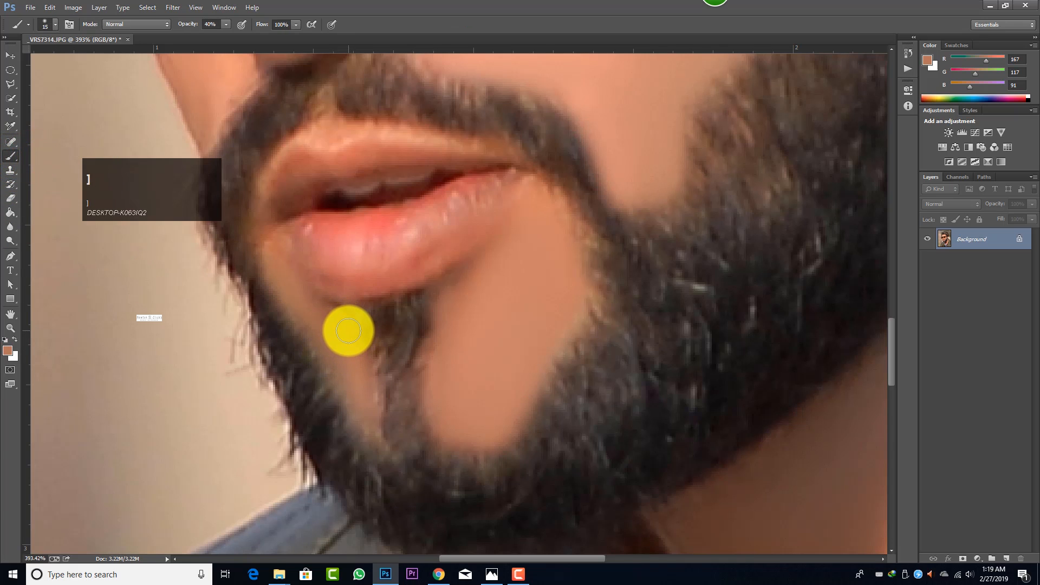
{"action": "left_click", "coordinate": [347, 331], "text": "alt"}
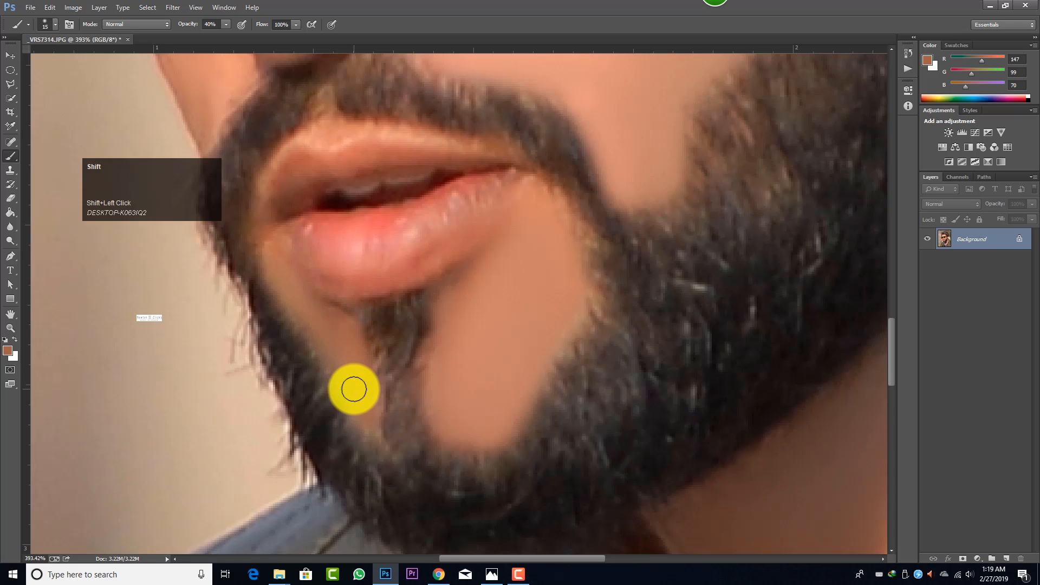
{"action": "left_click", "coordinate": [355, 385], "text": "shift"}
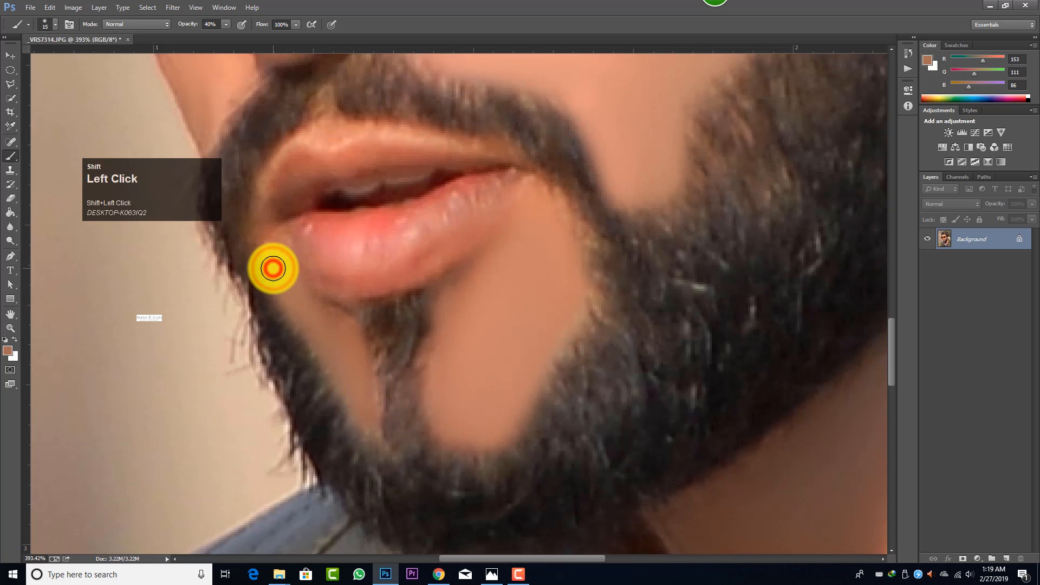
Step: Return to the Mixer Brush and blend the painted skin on both sides of the soul patch, adjusting the brush size
{"action": "scroll", "coordinate": [352, 388], "scroll_direction": "down", "scroll_amount": 10}
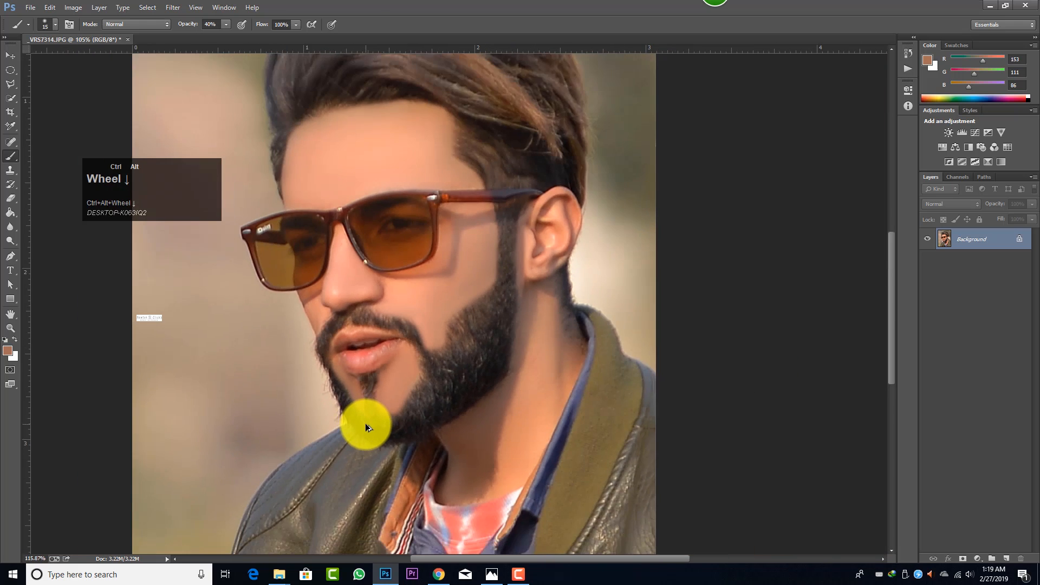
{"action": "scroll", "coordinate": [365, 423], "scroll_direction": "up", "scroll_amount": 9}
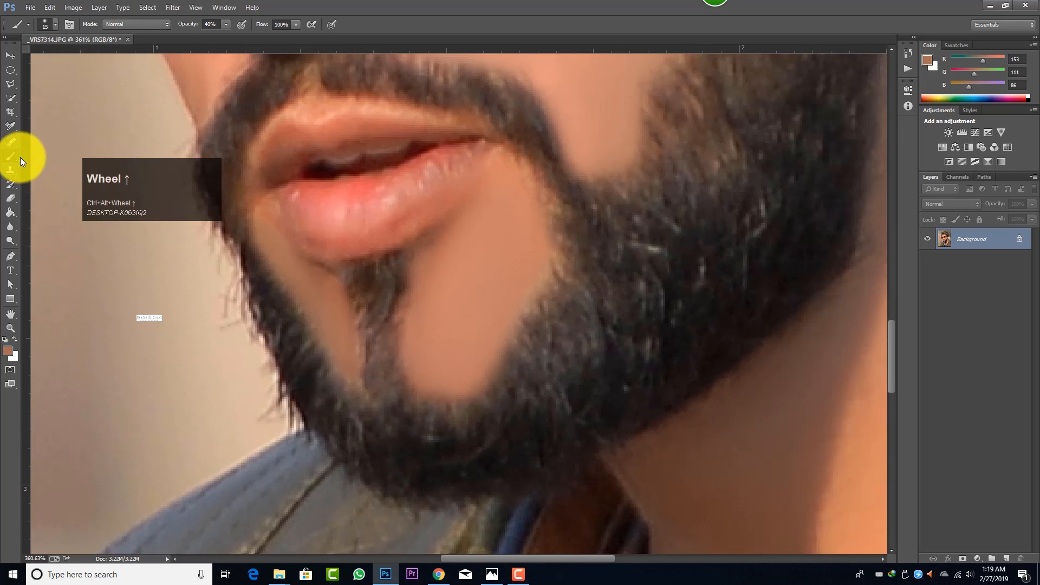
{"action": "right_click", "coordinate": [20, 158]}
{"action": "left_click", "coordinate": [45, 182]}
{"action": "key", "text": "bracketright"}
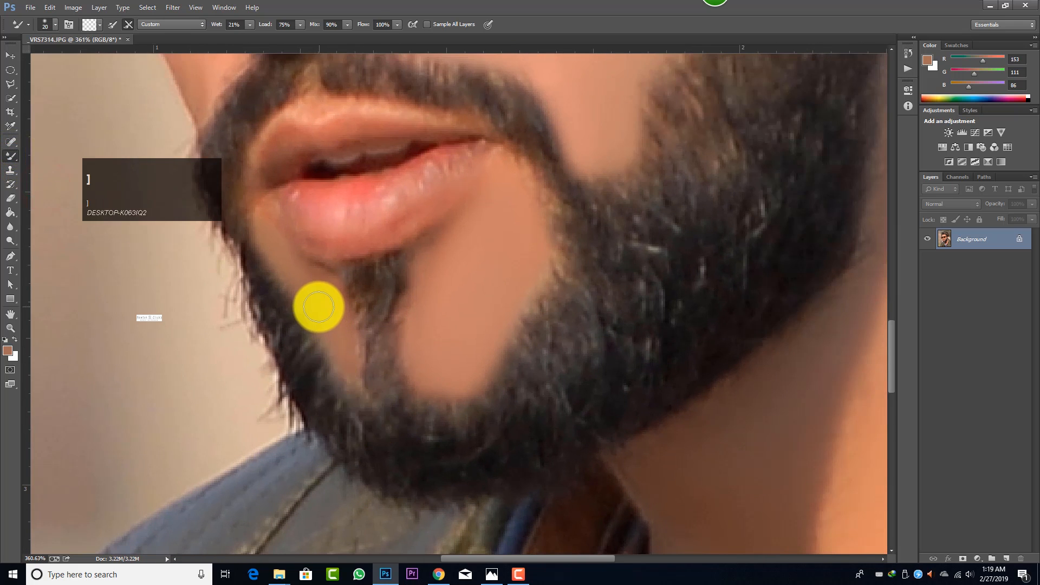
{"action": "left_click", "coordinate": [311, 298]}
{"action": "key", "text": "bracketright"}
{"action": "mouse_move", "coordinate": [281, 256]}
{"action": "left_mouse_down"}
{"action": "mouse_move", "coordinate": [313, 285]}
{"action": "mouse_move", "coordinate": [344, 361]}
{"action": "mouse_move", "coordinate": [337, 321]}
{"action": "mouse_move", "coordinate": [301, 269]}
{"action": "mouse_move", "coordinate": [395, 360]}
{"action": "mouse_move", "coordinate": [460, 384]}
{"action": "mouse_move", "coordinate": [435, 337]}
{"action": "mouse_move", "coordinate": [412, 334]}
{"action": "left_mouse_up"}
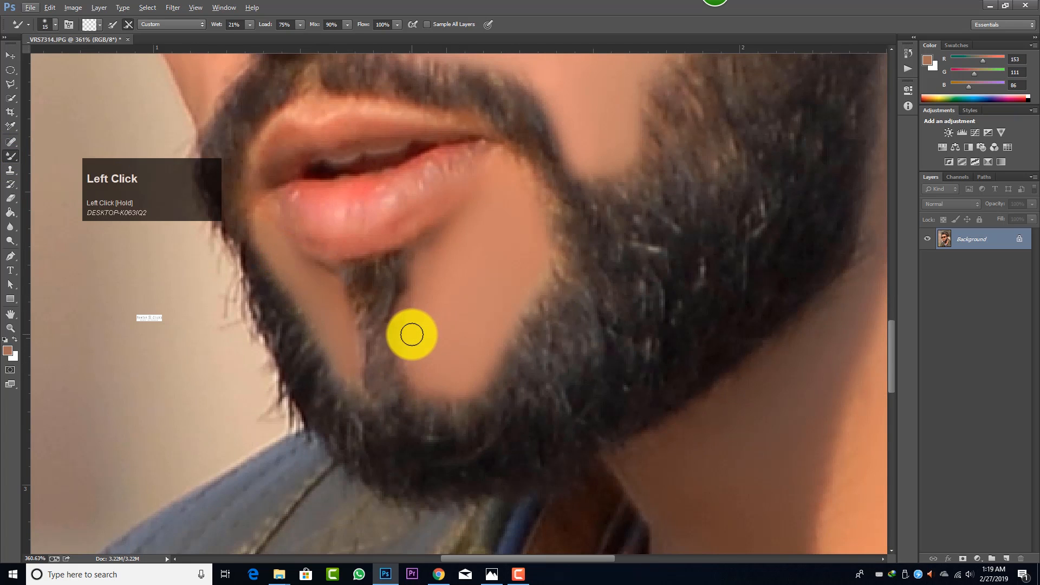
Step: Examine the retouched skin and beard edges across the whole portrait and close up around the face and ear
{"action": "scroll", "coordinate": [412, 334], "scroll_direction": "down", "scroll_amount": 8, "text": "ctrl+alt"}
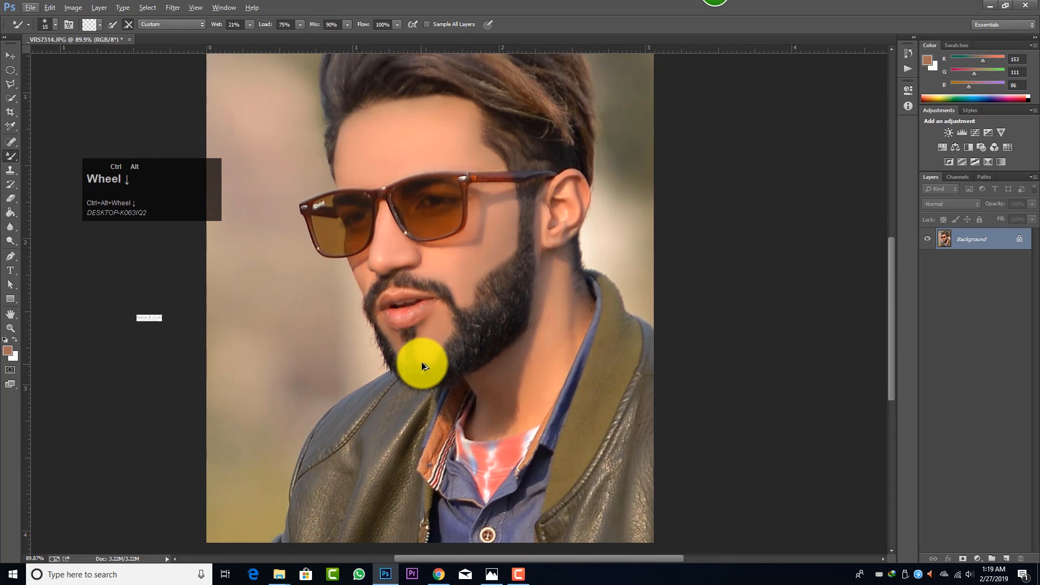
{"action": "scroll", "coordinate": [421, 362], "scroll_direction": "down", "scroll_amount": 2, "text": "ctrl+alt"}
{"action": "scroll", "coordinate": [423, 356], "scroll_direction": "up", "scroll_amount": 6, "text": "ctrl+alt"}
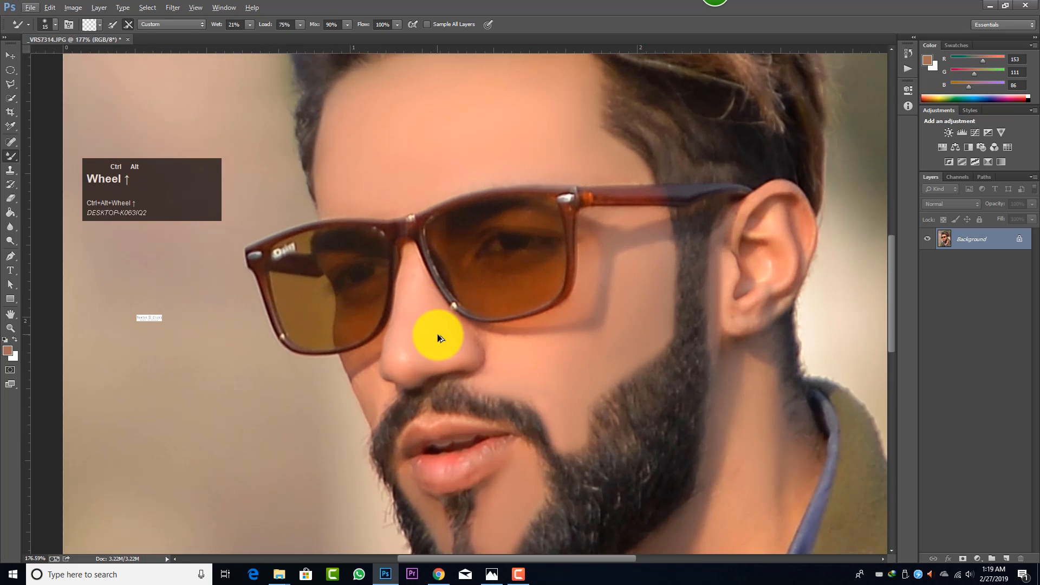
{"action": "scroll", "coordinate": [438, 334], "scroll_direction": "down", "scroll_amount": 4, "text": "ctrl+alt"}
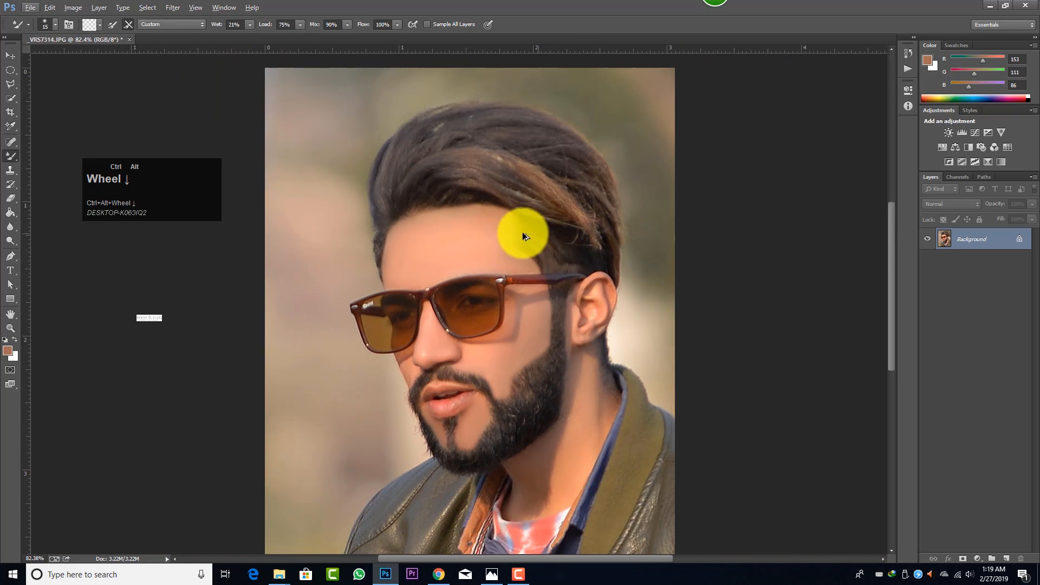
{"action": "scroll", "coordinate": [554, 306], "scroll_direction": "down", "scroll_amount": 2, "text": "ctrl+alt"}
{"action": "scroll", "coordinate": [540, 317], "scroll_direction": "up", "scroll_amount": 5, "text": "ctrl+alt"}
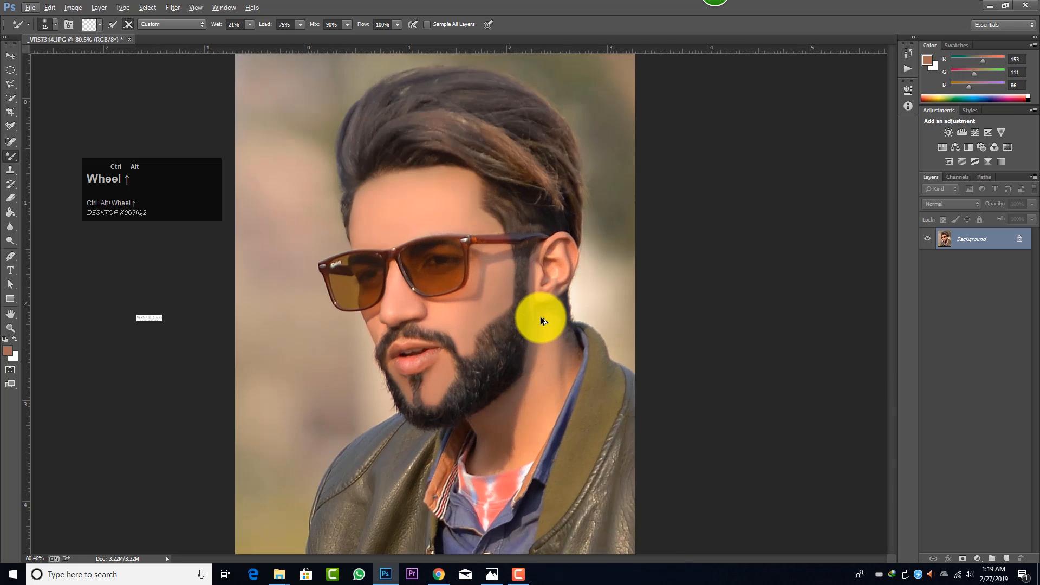
{"action": "scroll", "coordinate": [541, 315], "scroll_direction": "up", "scroll_amount": 2, "text": "ctrl+alt"}
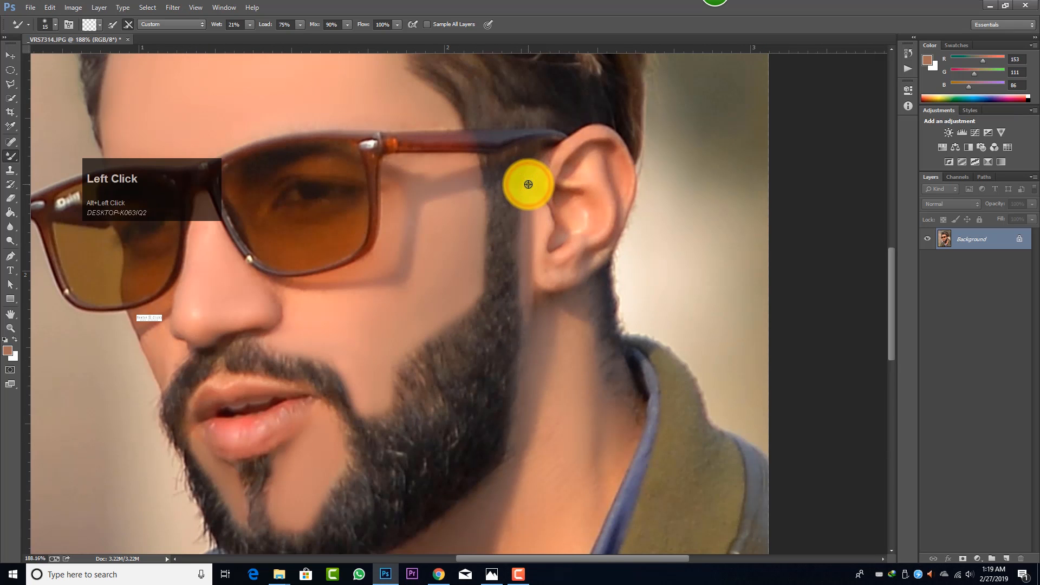
Step: Try to clean the rear edge of the sideburn and beard with straight Mixer Brush strokes from the ear down to the jaw
{"action": "left_click", "coordinate": [528, 185], "text": "shift"}
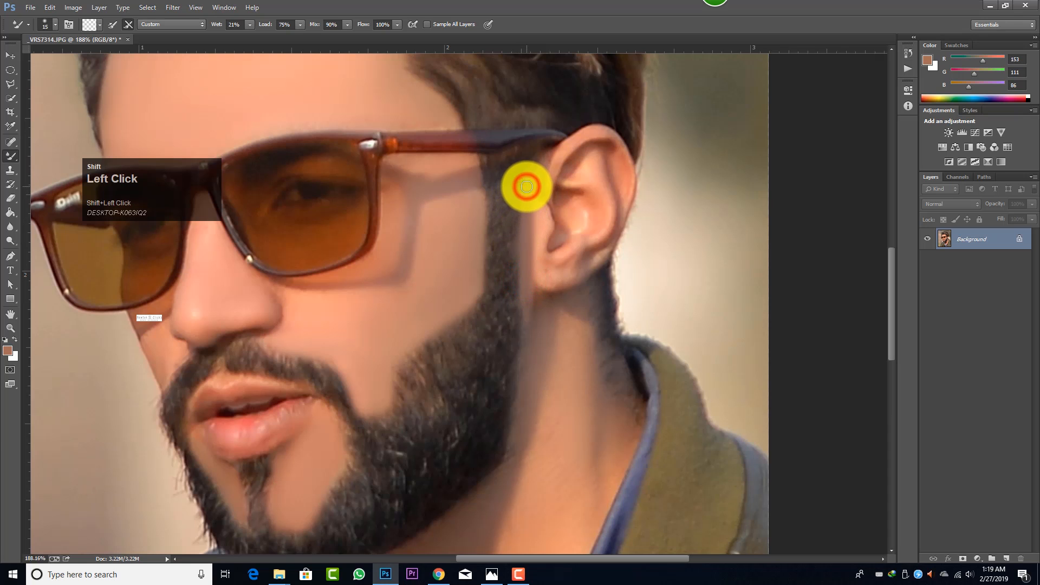
{"action": "scroll", "coordinate": [525, 292], "scroll_direction": "down", "scroll_amount": 3}
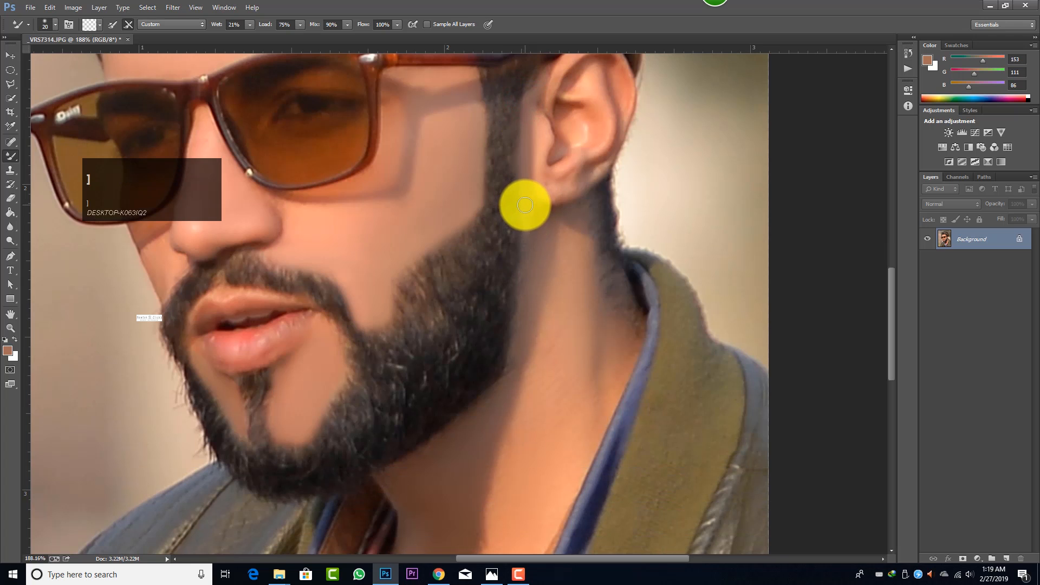
{"action": "left_click", "coordinate": [515, 356], "text": "shift"}
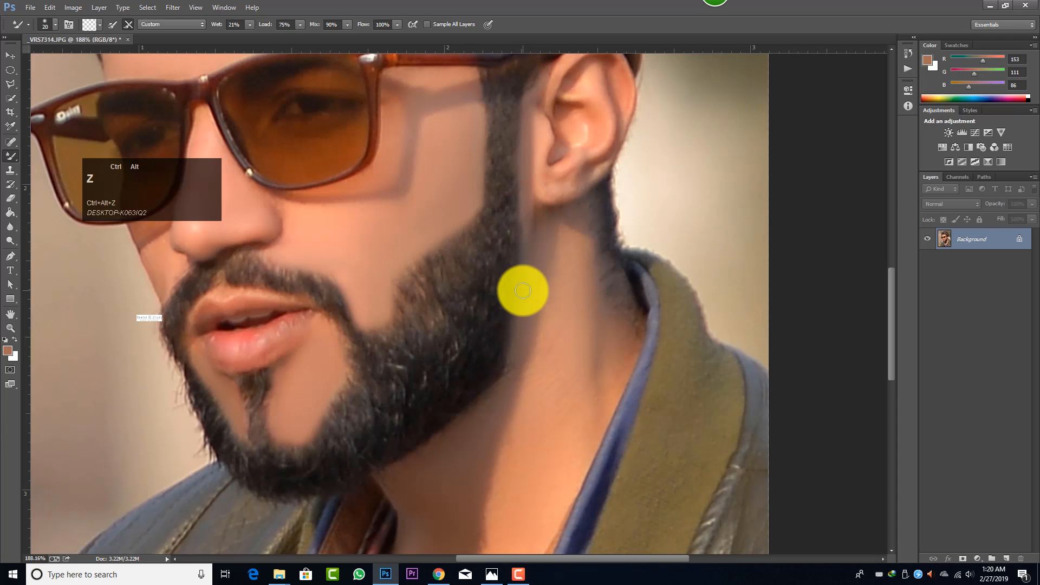
{"action": "scroll", "coordinate": [512, 336], "scroll_direction": "down", "scroll_amount": 5, "text": "ctrl+alt"}
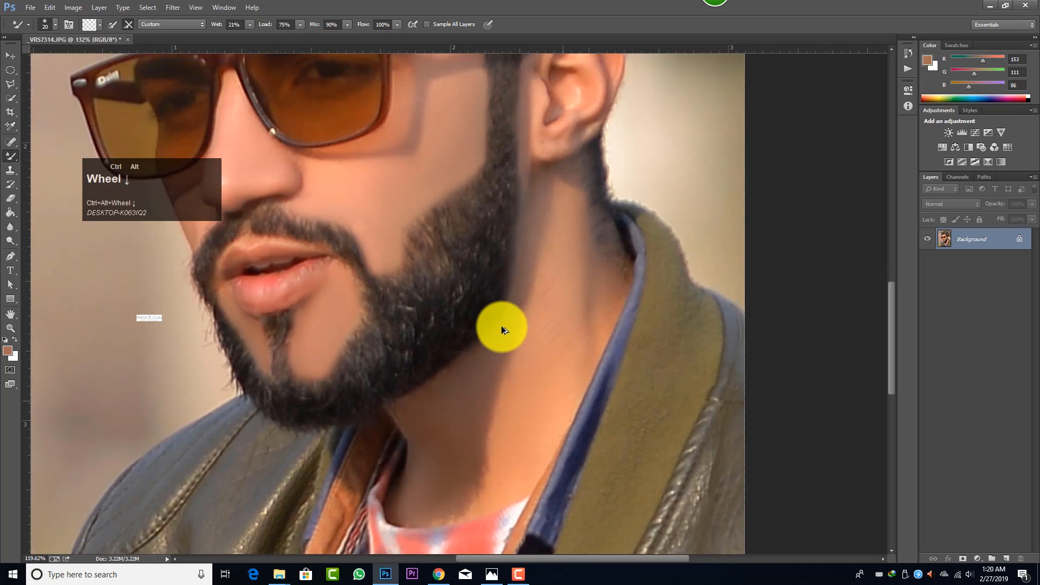
{"action": "scroll", "coordinate": [501, 326], "scroll_direction": "up", "scroll_amount": 5, "text": "ctrl+alt"}
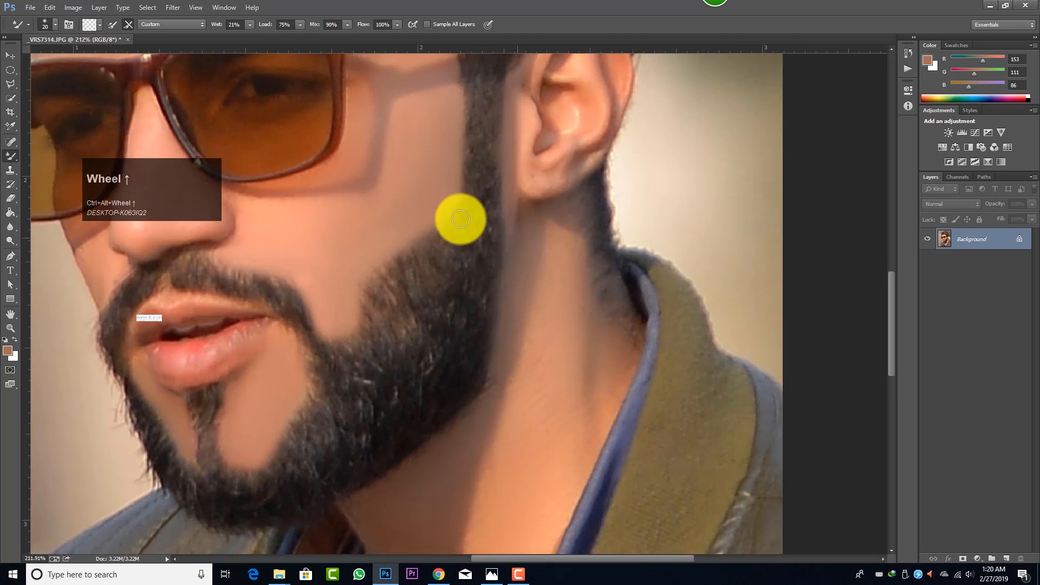
Step: Blend the skin along the sideburn's rear edge below the ear with a smaller Mixer Brush
{"action": "right_click", "coordinate": [10, 160]}
{"action": "left_click", "coordinate": [43, 188]}
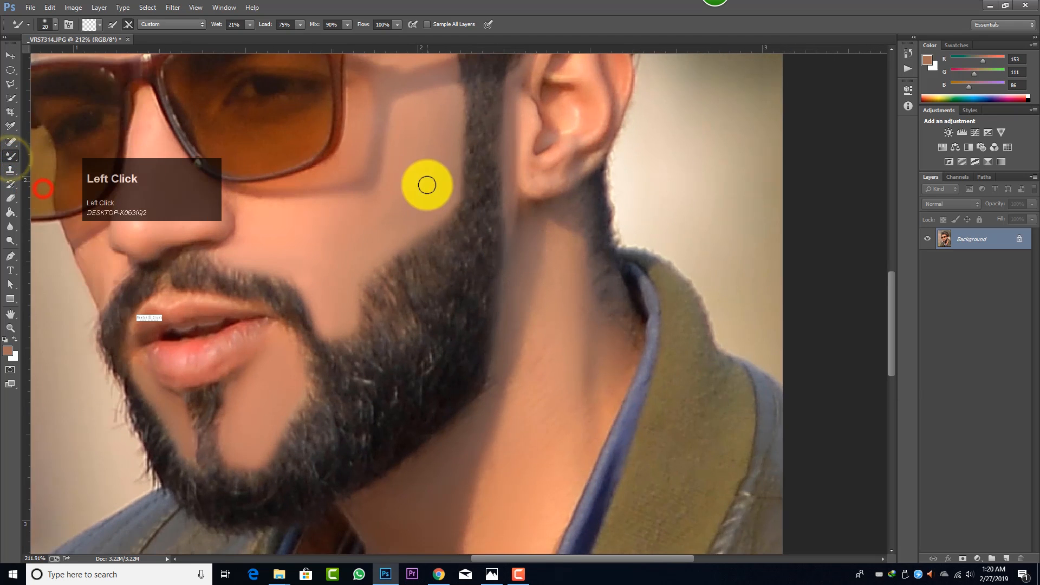
{"action": "scroll", "coordinate": [501, 201], "scroll_direction": "up", "scroll_amount": 1}
{"action": "key", "text": "bracketleft"}
{"action": "mouse_move", "coordinate": [508, 192]}
{"action": "left_mouse_down"}
{"action": "mouse_move", "coordinate": [513, 143]}
{"action": "mouse_move", "coordinate": [509, 309]}
{"action": "left_mouse_up"}
Step: Enlarge the Mixer Brush to size 25 and blend the neck skin along the beard's rear edge down towards the jawline
{"action": "scroll", "coordinate": [510, 314], "scroll_direction": "down", "scroll_amount": 1}
{"action": "key", "text": "bracketright"}
{"action": "key", "text": "bracketright"}
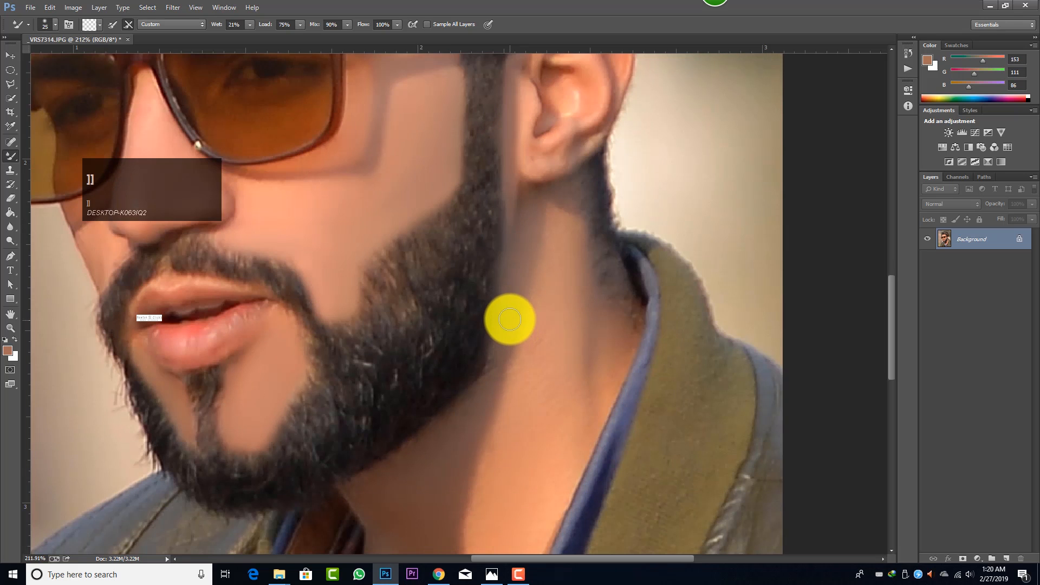
{"action": "mouse_move", "coordinate": [509, 220]}
{"action": "left_mouse_down"}
{"action": "mouse_move", "coordinate": [501, 341]}
{"action": "mouse_move", "coordinate": [508, 266]}
{"action": "mouse_move", "coordinate": [529, 216]}
{"action": "mouse_move", "coordinate": [506, 320]}
{"action": "mouse_move", "coordinate": [534, 221]}
{"action": "mouse_move", "coordinate": [513, 217]}
{"action": "left_mouse_up"}
{"action": "scroll", "coordinate": [501, 295], "scroll_direction": "down", "scroll_amount": 3}
{"action": "mouse_move", "coordinate": [489, 299]}
{"action": "left_mouse_down"}
{"action": "mouse_move", "coordinate": [507, 256]}
{"action": "mouse_move", "coordinate": [475, 316]}
{"action": "left_mouse_up"}
{"action": "scroll", "coordinate": [468, 319], "scroll_direction": "down", "scroll_amount": 2}
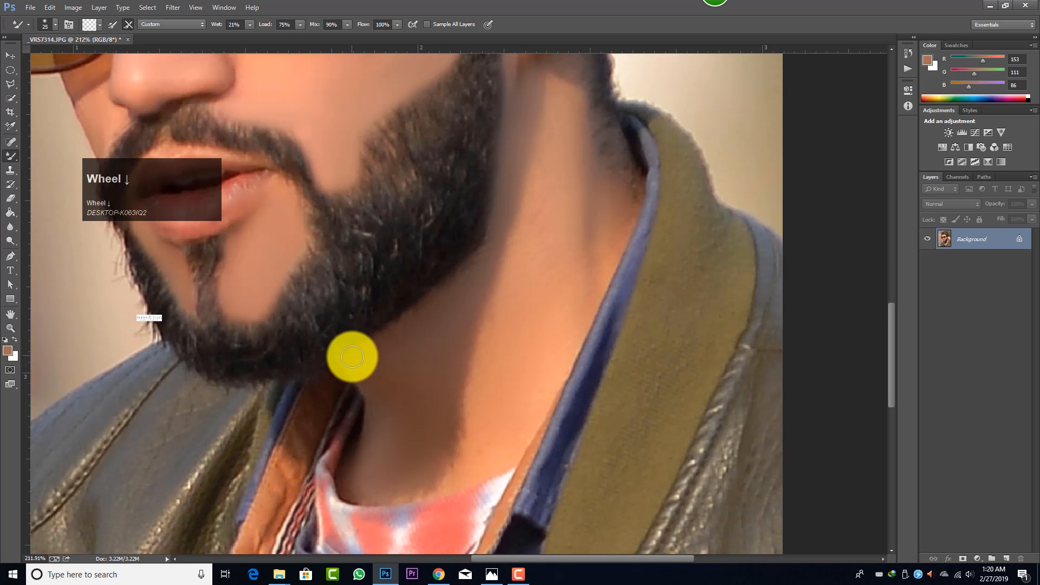
Step: Switch to the Brush, sample the shaded neck tone and paint a straight stroke along the beard's lower jaw edge
{"action": "right_click", "coordinate": [11, 155]}
{"action": "left_click", "coordinate": [56, 157]}
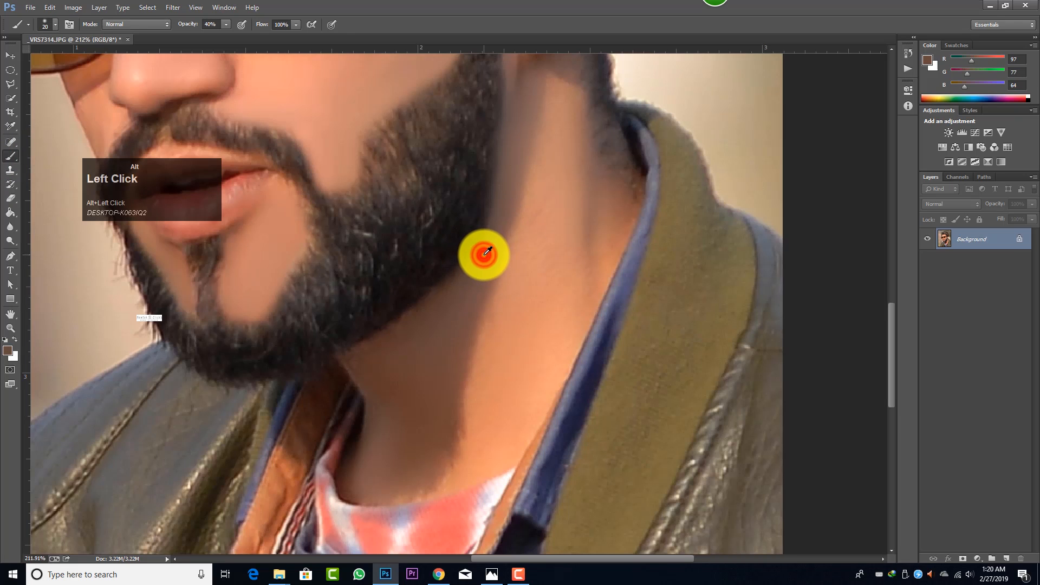
{"action": "left_click", "coordinate": [356, 356], "text": "shift"}
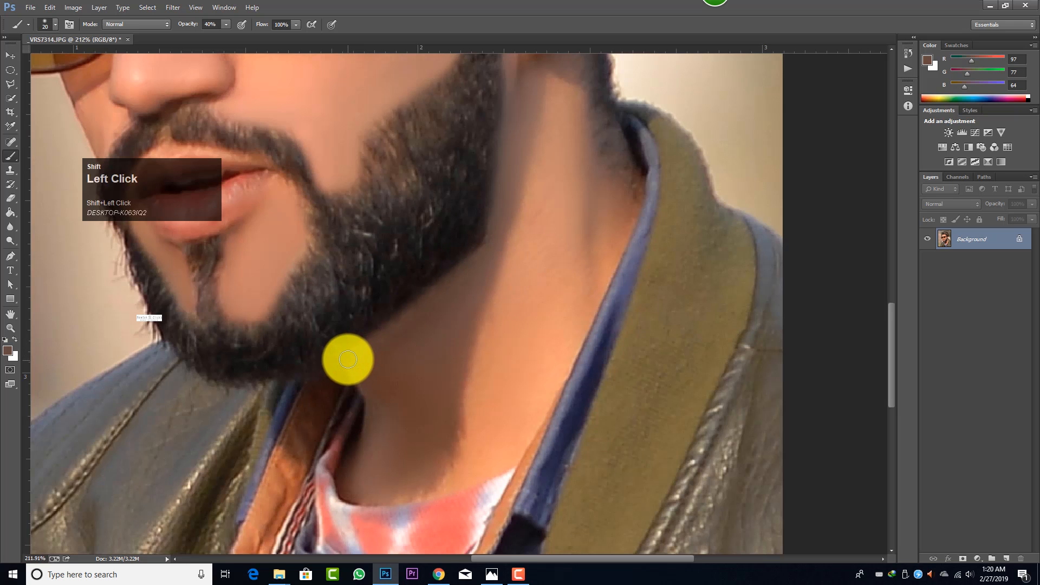
{"action": "scroll", "coordinate": [418, 341], "scroll_direction": "down", "scroll_amount": 5, "text": "ctrl+alt"}
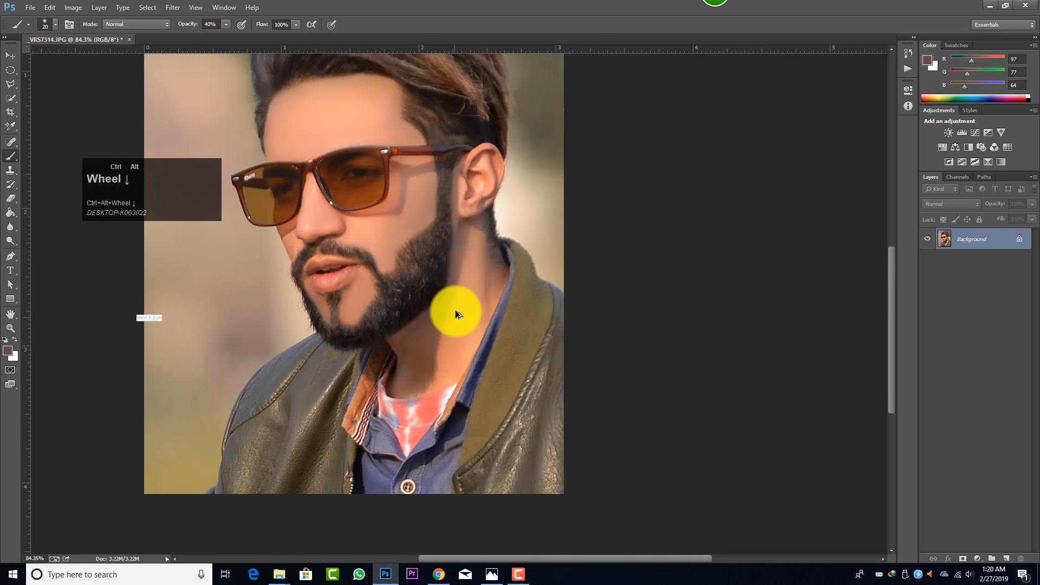
Step: Smooth the neck skin beneath the jaw with the Mixer Brush, enlarging it to size 40
{"action": "scroll", "coordinate": [454, 317], "scroll_direction": "up", "scroll_amount": 5, "text": "ctrl+alt"}
{"action": "right_click", "coordinate": [10, 155]}
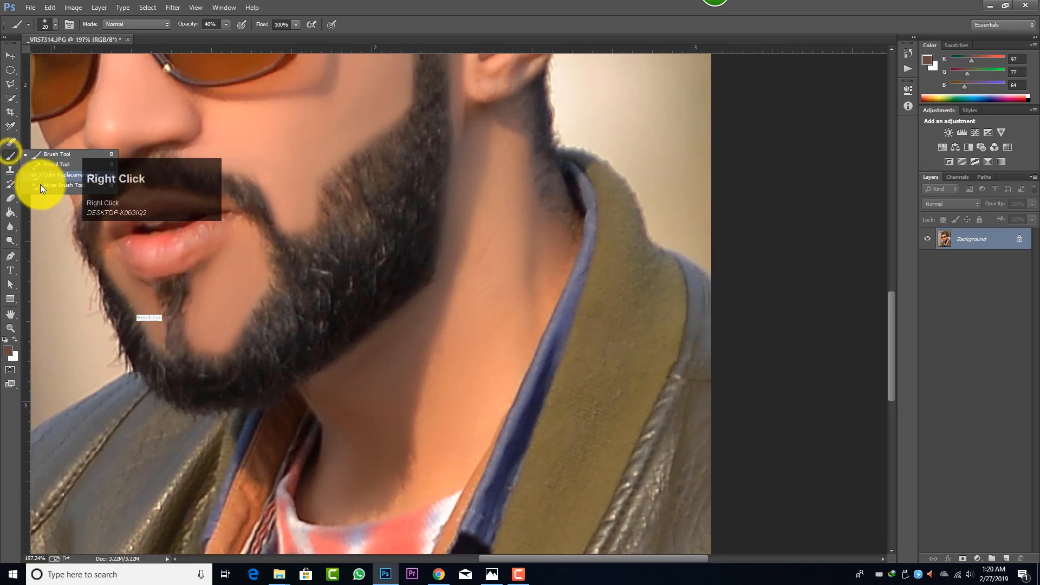
{"action": "left_click", "coordinate": [40, 184]}
{"action": "mouse_move", "coordinate": [391, 353]}
{"action": "left_mouse_down"}
{"action": "mouse_move", "coordinate": [320, 387]}
{"action": "mouse_move", "coordinate": [423, 304]}
{"action": "mouse_move", "coordinate": [339, 395]}
{"action": "mouse_move", "coordinate": [398, 337]}
{"action": "mouse_move", "coordinate": [374, 472]}
{"action": "mouse_move", "coordinate": [355, 472]}
{"action": "mouse_move", "coordinate": [379, 376]}
{"action": "left_mouse_up"}
{"action": "key", "text": "]"}
{"action": "key", "text": "]"}
{"action": "scroll", "coordinate": [379, 378], "scroll_direction": "down", "scroll_amount": 1, "text": "ctrl+alt"}
{"action": "scroll", "coordinate": [379, 378], "scroll_direction": "down", "scroll_amount": 1, "text": "ctrl+alt"}
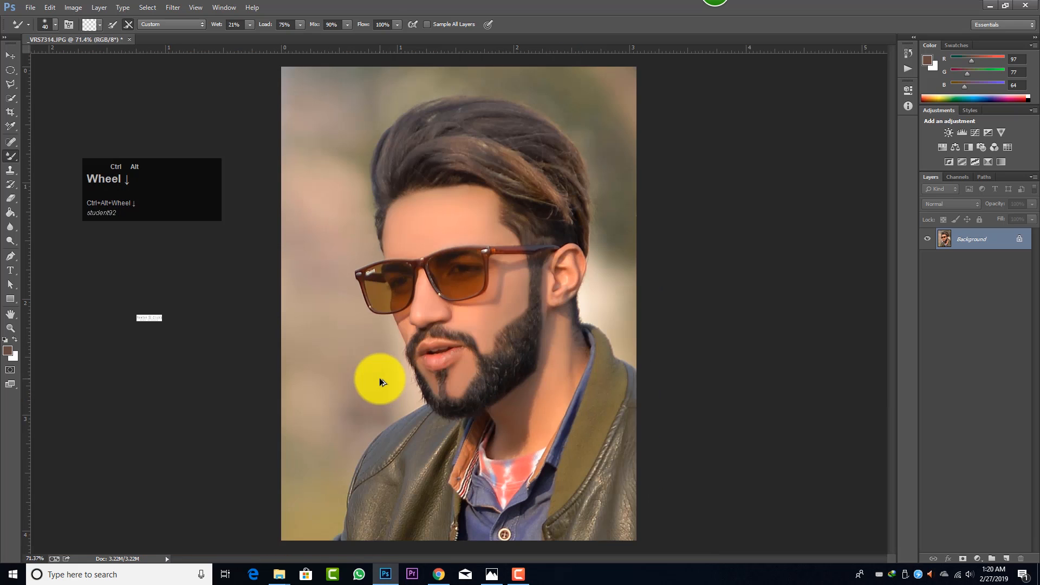
Step: Blend the skin between the beard's rear edge and the earlobe down the neck with a reduced Mixer Brush
{"action": "scroll", "coordinate": [551, 369], "scroll_direction": "up", "scroll_amount": 3, "text": "ctrl+alt"}
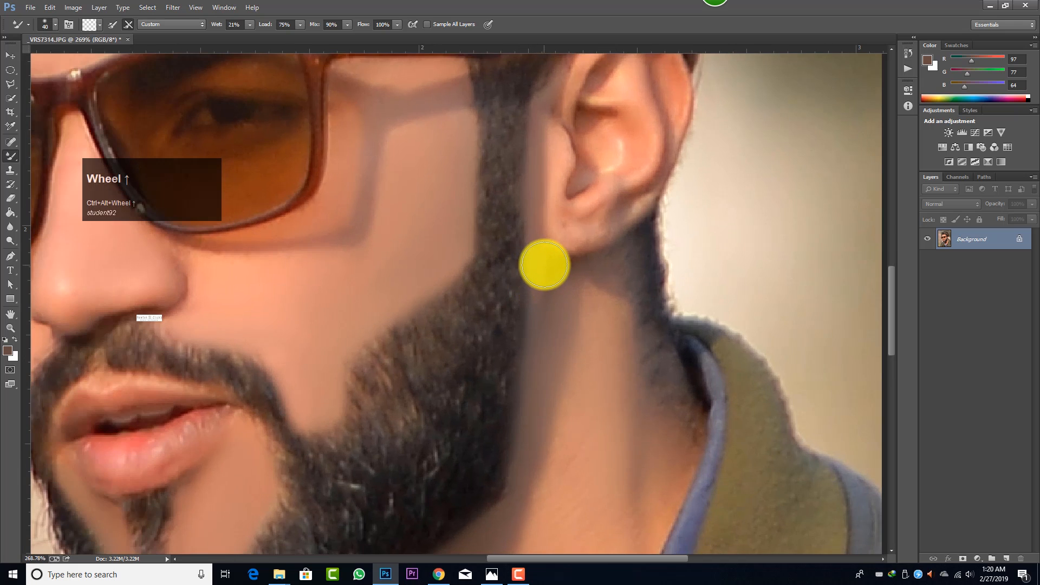
{"action": "key", "text": "bracketleft"}
{"action": "key", "text": "bracketleft"}
{"action": "key", "text": "bracketleft"}
{"action": "mouse_move", "coordinate": [535, 243]}
{"action": "left_mouse_down"}
{"action": "mouse_move", "coordinate": [536, 367]}
{"action": "mouse_move", "coordinate": [537, 267]}
{"action": "mouse_move", "coordinate": [541, 316]}
{"action": "left_mouse_up"}
{"action": "key", "text": "bracketright"}
{"action": "left_click_drag", "start_coordinate": [541, 280], "coordinate": [544, 363]}
{"action": "left_click_drag", "start_coordinate": [535, 310], "coordinate": [530, 397]}
Step: Open the Camera Raw filter and set HSL saturation to Oranges -33 and Reds +54, and Oranges luminance to +23
{"action": "key", "text": "ctrl+shift+a"}
{"action": "left_click_drag", "start_coordinate": [753, 224], "coordinate": [731, 222]}
{"action": "left_click", "coordinate": [715, 170]}
{"action": "left_click", "coordinate": [756, 204]}
{"action": "left_click_drag", "start_coordinate": [784, 202], "coordinate": [784, 202]}
Step: Raise the HSL saturation to Yellows +48, Greens +64 and Blues +43
{"action": "left_click", "coordinate": [755, 171]}
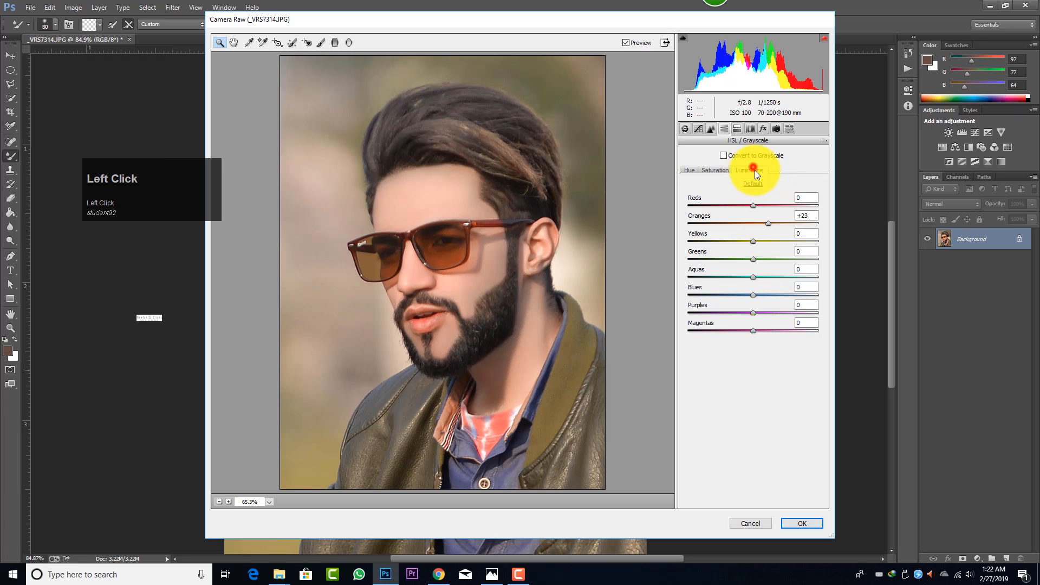
{"action": "left_click", "coordinate": [729, 172]}
{"action": "left_click_drag", "start_coordinate": [757, 239], "coordinate": [794, 259]}
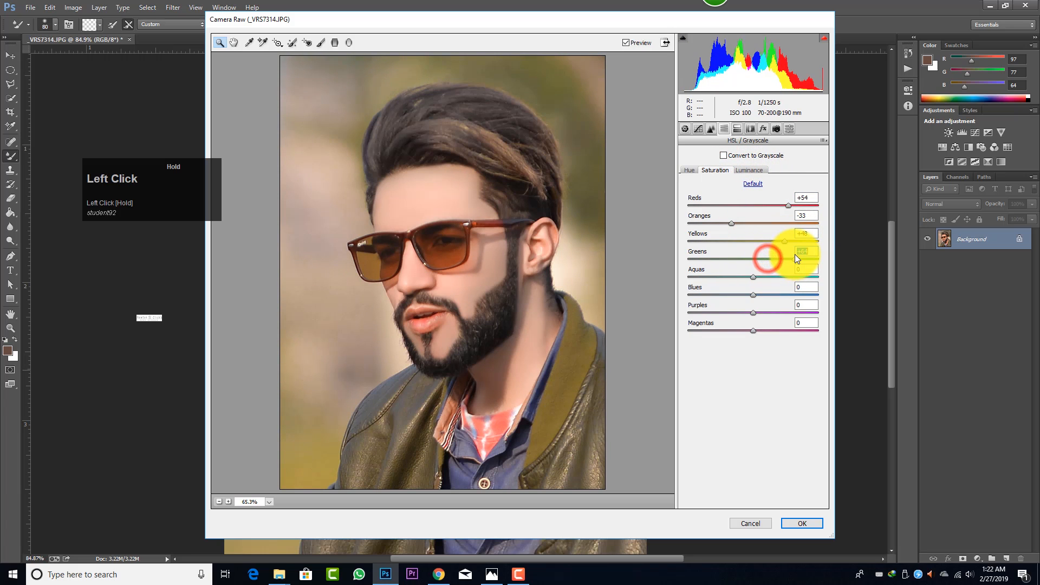
{"action": "left_click_drag", "start_coordinate": [757, 292], "coordinate": [782, 292]}
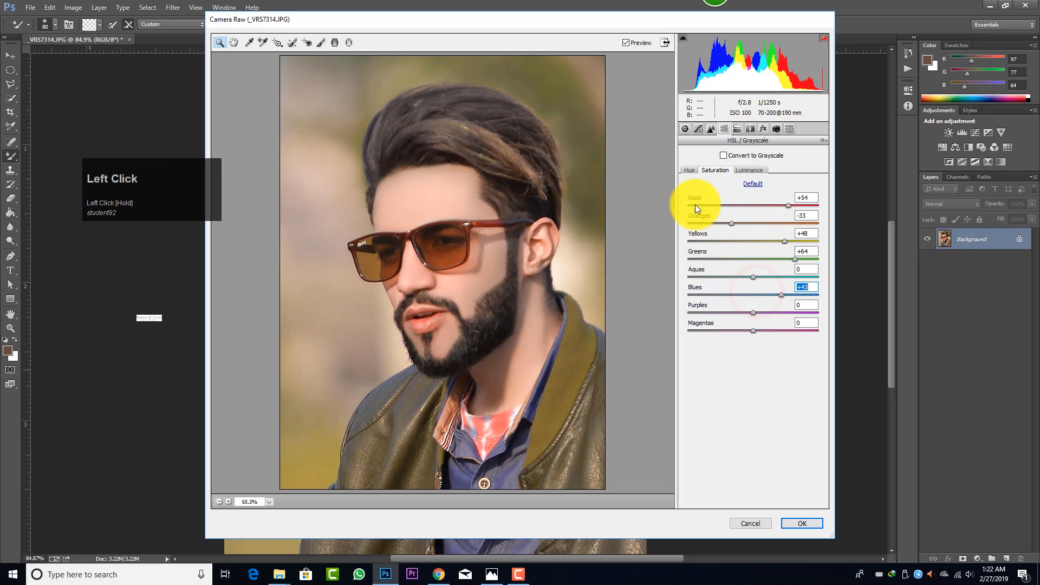
Step: Set the HSL hue to Yellows -52 and Greens -53, shift Blues towards aqua, and apply the filter
{"action": "left_click", "coordinate": [689, 169]}
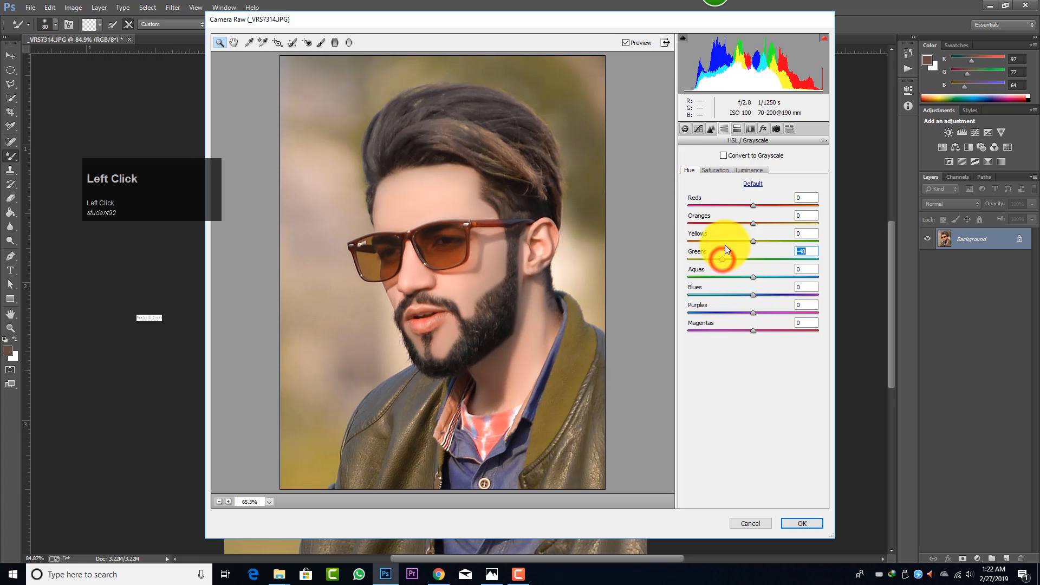
{"action": "left_click", "coordinate": [720, 240]}
{"action": "left_click", "coordinate": [722, 258]}
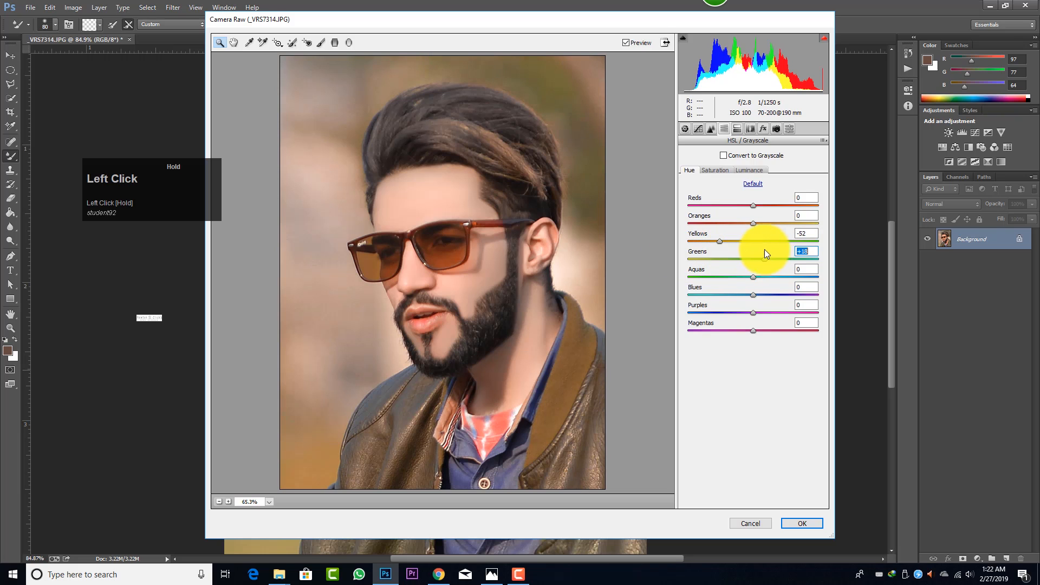
{"action": "left_click_drag", "start_coordinate": [754, 295], "coordinate": [701, 285]}
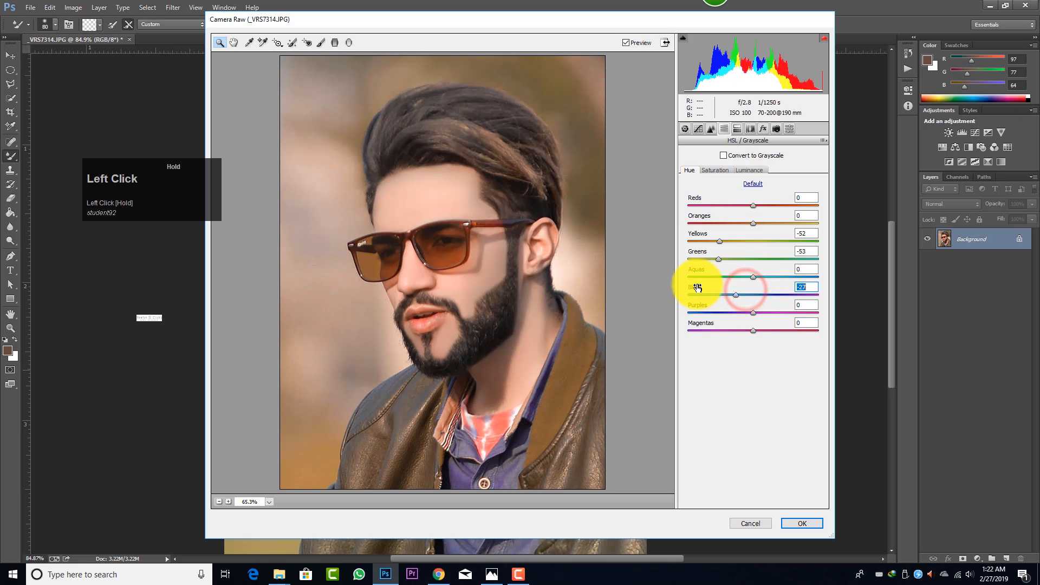
{"action": "left_click", "coordinate": [800, 525]}
Step: Reopen the Camera Raw filter, set Clarity to +10 and Blacks to -12, and apply it
{"action": "key", "text": "ctrl+shift+a"}
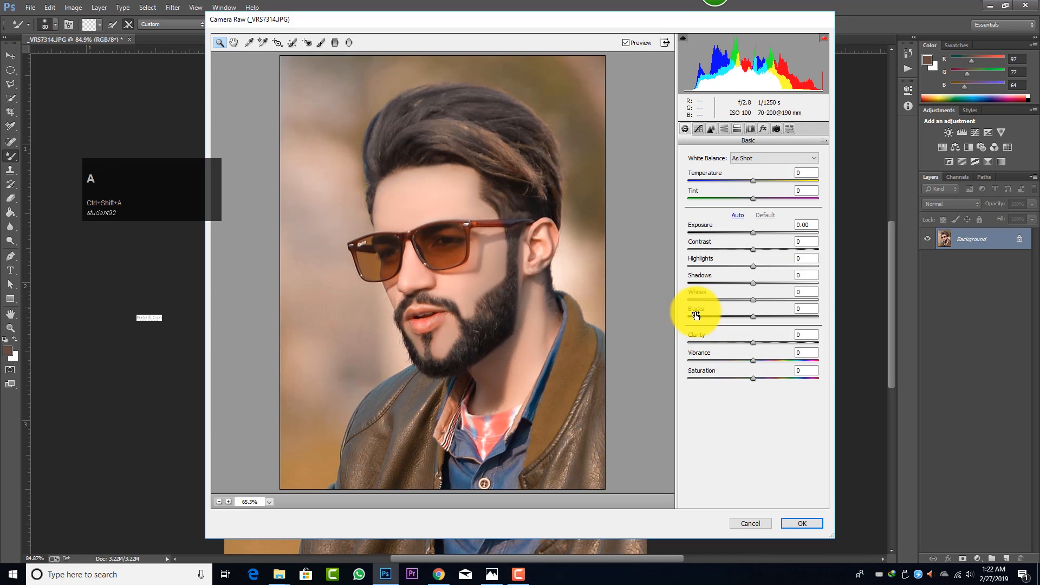
{"action": "left_click_drag", "start_coordinate": [750, 341], "coordinate": [745, 314]}
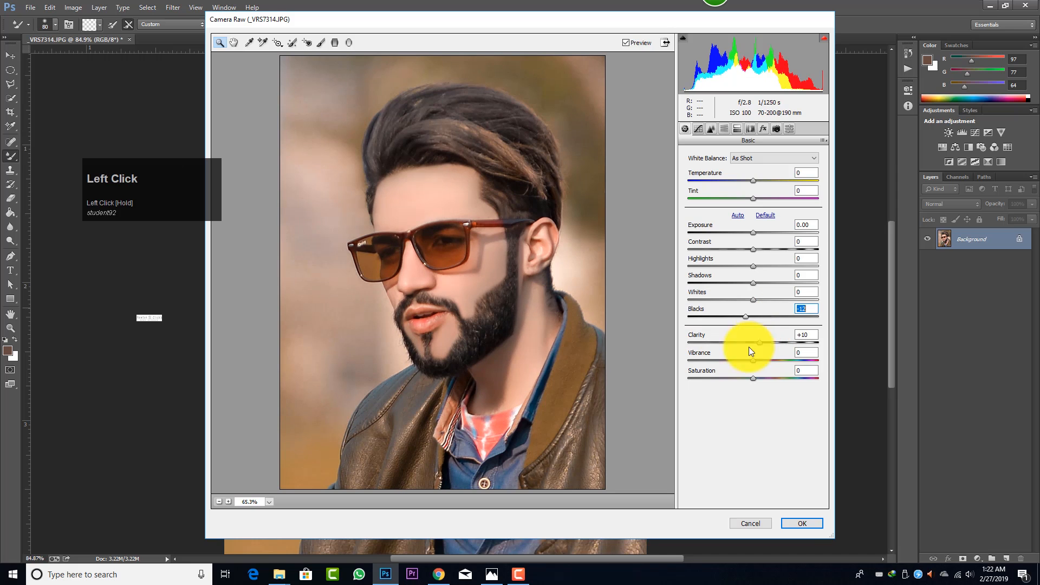
{"action": "left_click", "coordinate": [802, 524]}
{"action": "scroll", "coordinate": [564, 310], "scroll_direction": "down", "scroll_amount": 5}
{"action": "scroll", "coordinate": [564, 311], "scroll_direction": "up", "scroll_amount": 4}
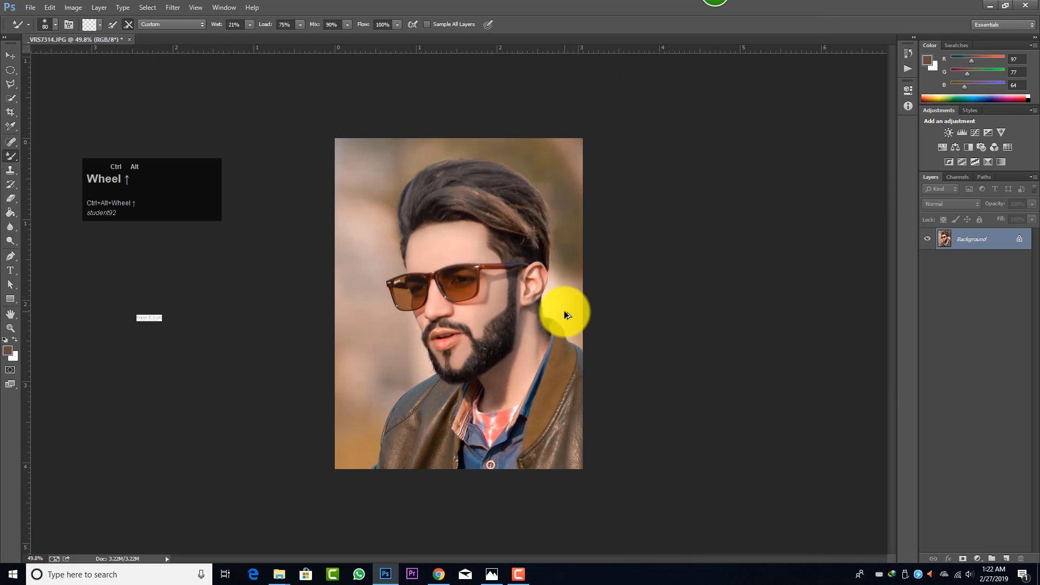
Step: Switch to the Brush, reset the foreground colour to black and enlarge the brush to size 125
{"action": "right_click", "coordinate": [10, 156]}
{"action": "left_click", "coordinate": [39, 154]}
{"action": "left_click", "coordinate": [5, 340]}
{"action": "key", "text": "bracketright"}
{"action": "key", "text": "bracketright"}
{"action": "key", "text": "bracketright"}
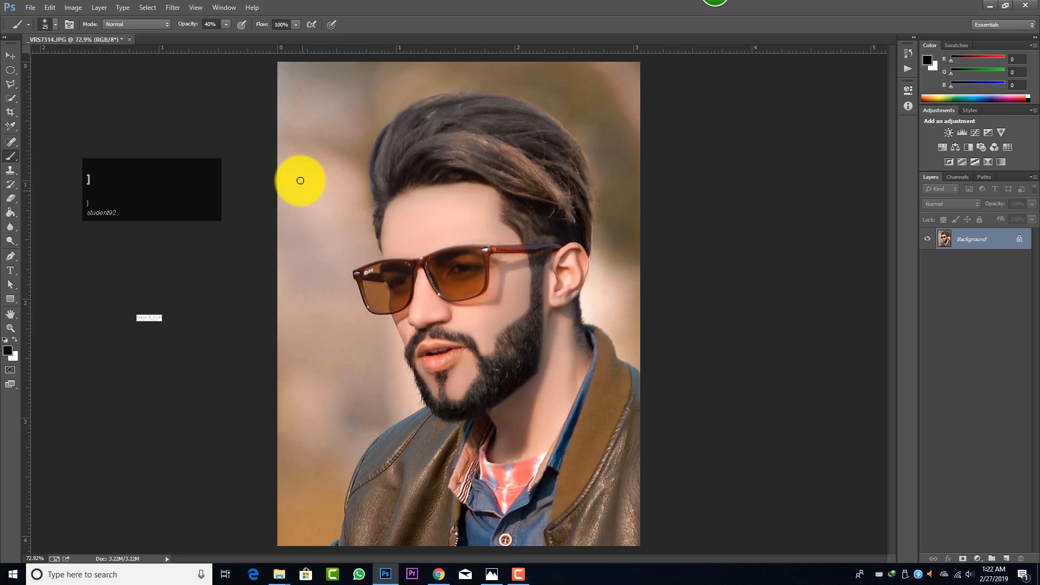
{"action": "key", "text": "bracketright"}
{"action": "key", "text": "bracketright"}
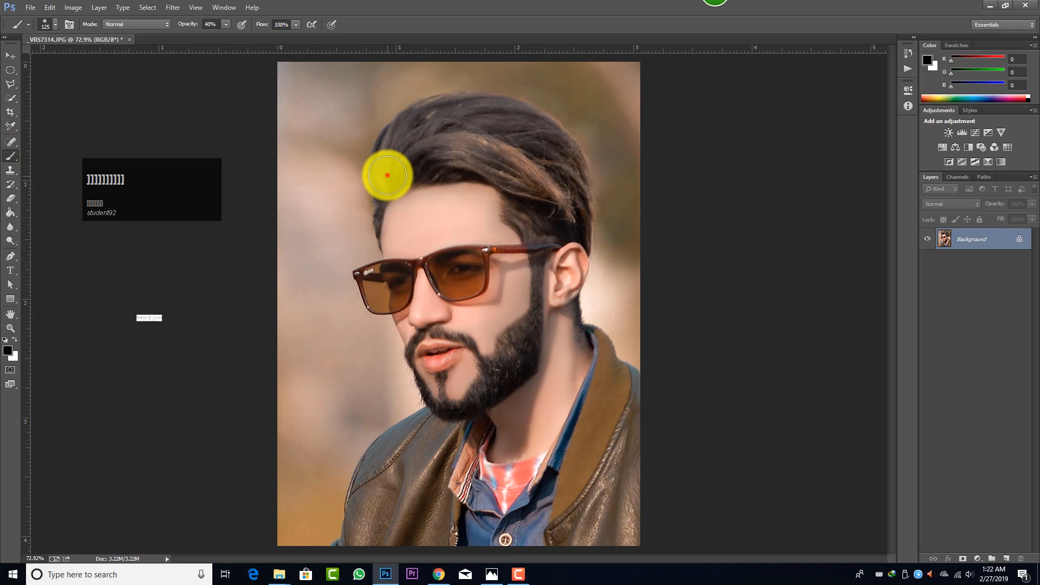
Step: Try to darken the hair with black brush strokes at 40% opacity, and undo them
{"action": "left_click", "coordinate": [387, 172]}
{"action": "mouse_move", "coordinate": [398, 141]}
{"action": "left_mouse_down"}
{"action": "mouse_move", "coordinate": [467, 117]}
{"action": "mouse_move", "coordinate": [507, 118]}
{"action": "mouse_move", "coordinate": [548, 144]}
{"action": "left_mouse_up"}
{"action": "key", "text": "ctrl+alt+z"}
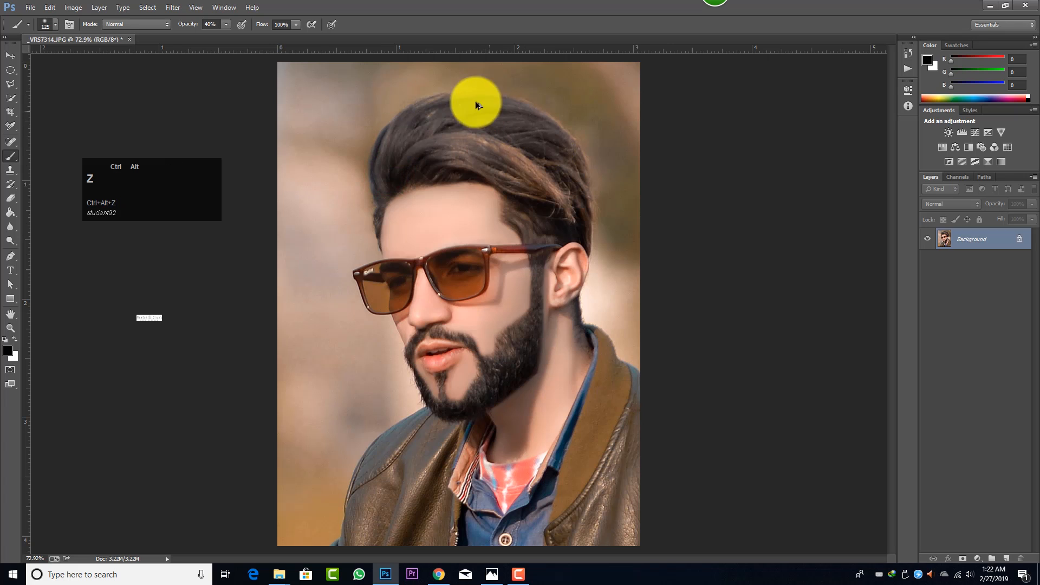
Step: Lower the brush opacity to 9% and darken the hair along its front edge above the forehead with soft black strokes
{"action": "left_click", "coordinate": [226, 24]}
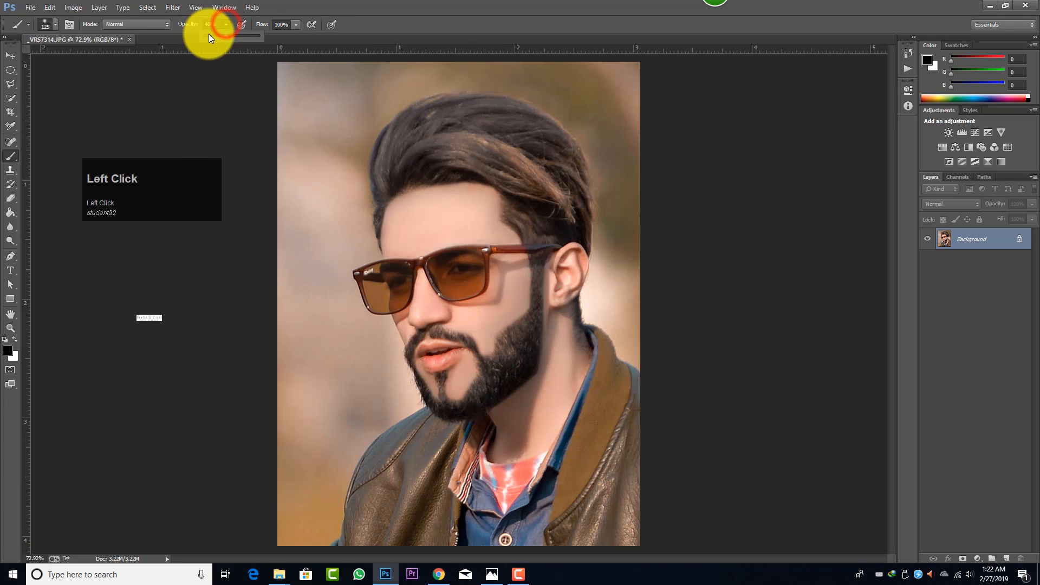
{"action": "left_click", "coordinate": [209, 36]}
{"action": "left_click", "coordinate": [396, 174]}
{"action": "left_click", "coordinate": [383, 173]}
{"action": "left_click", "coordinate": [386, 155]}
{"action": "left_click", "coordinate": [389, 143]}
{"action": "mouse_move", "coordinate": [389, 143]}
{"action": "left_mouse_down"}
{"action": "mouse_move", "coordinate": [430, 118]}
{"action": "mouse_move", "coordinate": [517, 125]}
{"action": "mouse_move", "coordinate": [550, 158]}
{"action": "mouse_move", "coordinate": [485, 151]}
{"action": "mouse_move", "coordinate": [529, 211]}
{"action": "mouse_move", "coordinate": [547, 205]}
{"action": "mouse_move", "coordinate": [484, 161]}
{"action": "mouse_move", "coordinate": [426, 153]}
{"action": "mouse_move", "coordinate": [392, 179]}
{"action": "left_mouse_up"}
{"action": "scroll", "coordinate": [392, 178], "scroll_direction": "down", "scroll_amount": 6}
{"action": "scroll", "coordinate": [512, 269], "scroll_direction": "up", "scroll_amount": 3}
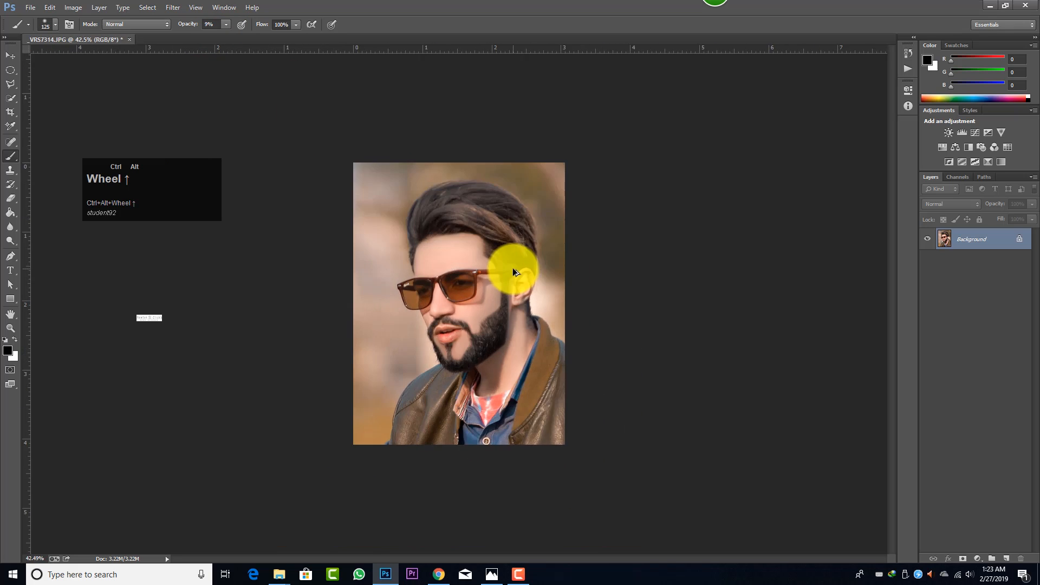
{"action": "scroll", "coordinate": [512, 268], "scroll_direction": "up", "scroll_amount": 2}
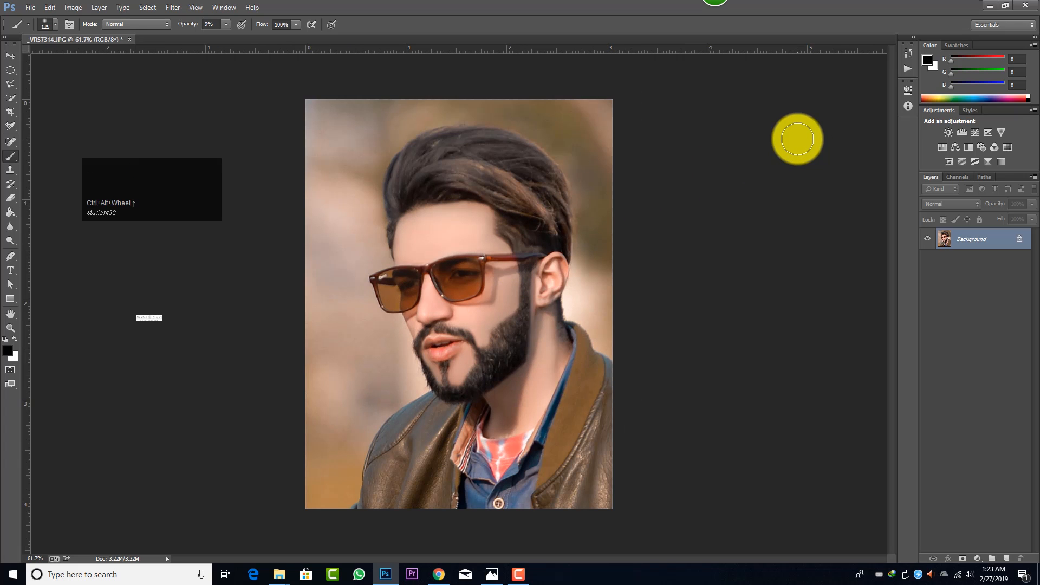